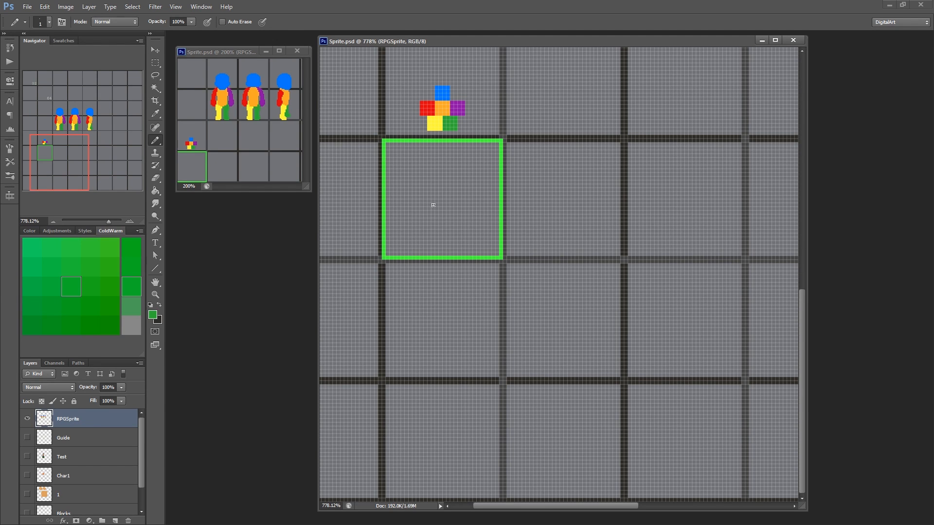
Examine the three colour-coded body templates, the colour key and the empty green frame on the sprite sheet.
drag(490, 42, 491, 42)
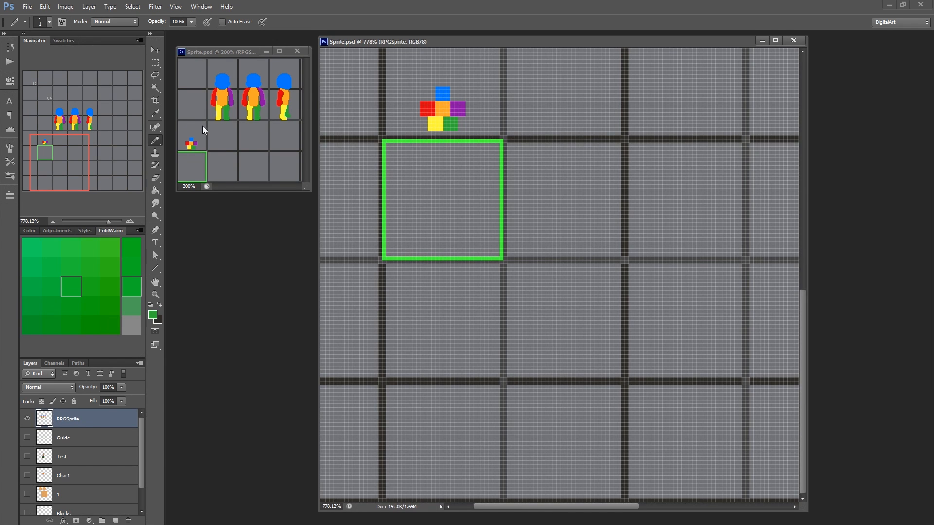
drag(543, 146, 525, 230)
drag(550, 167, 494, 277)
drag(566, 148, 510, 277)
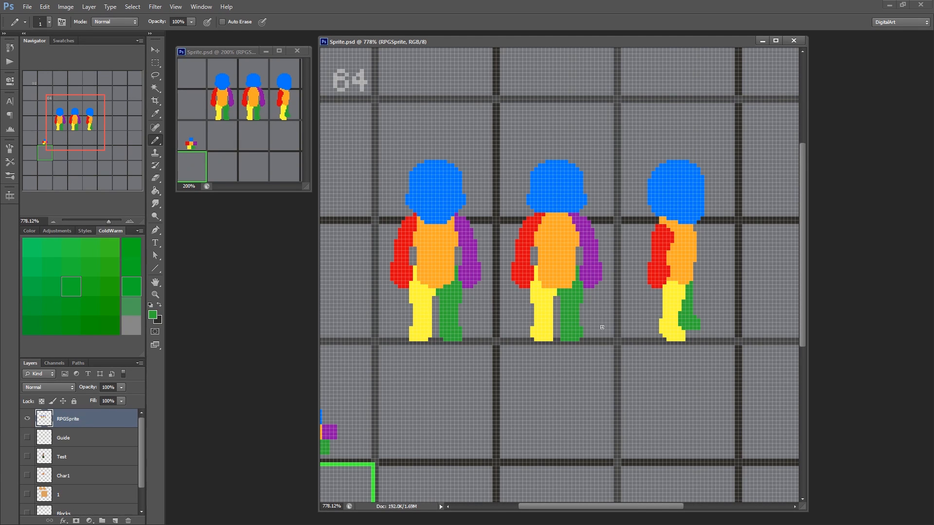
drag(447, 400, 490, 308)
drag(441, 379, 474, 332)
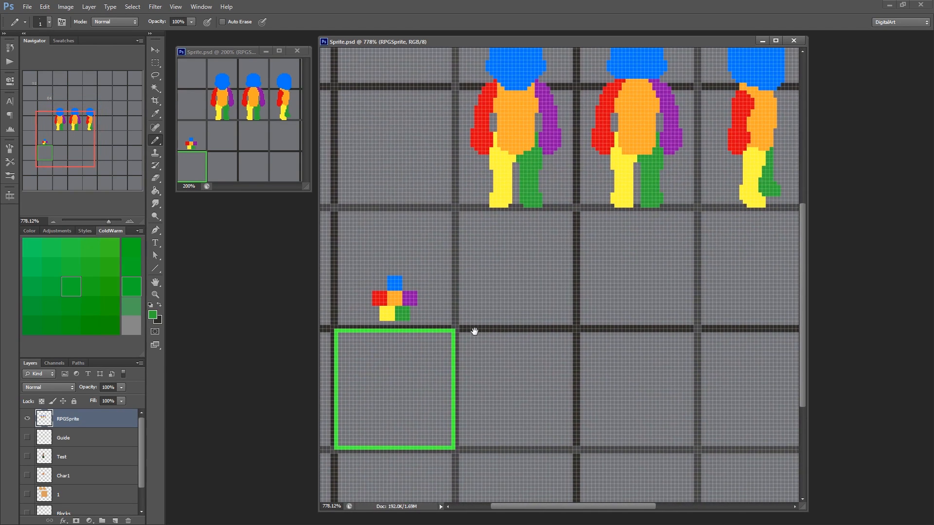
drag(446, 364, 469, 325)
mouse_move(525, 254)
mouse_down()
mouse_move(489, 320)
mouse_move(434, 378)
mouse_up()
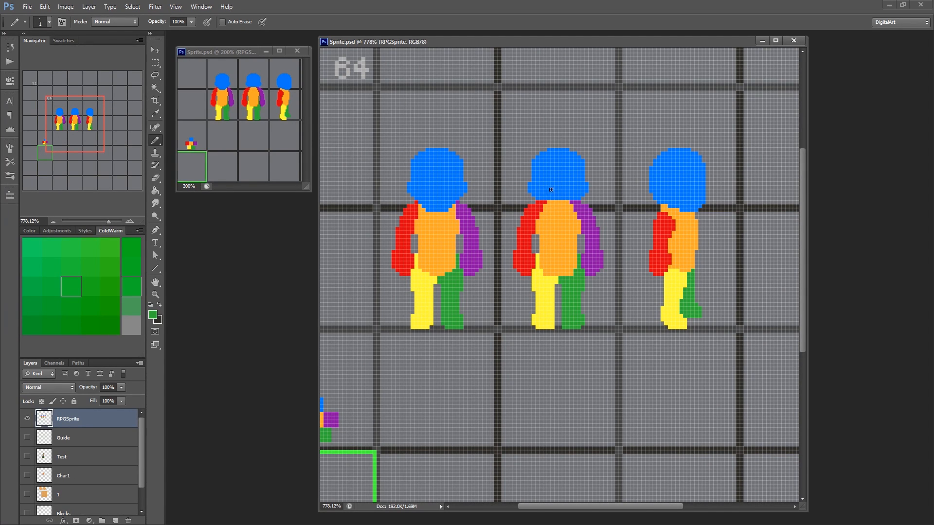
drag(589, 273, 559, 278)
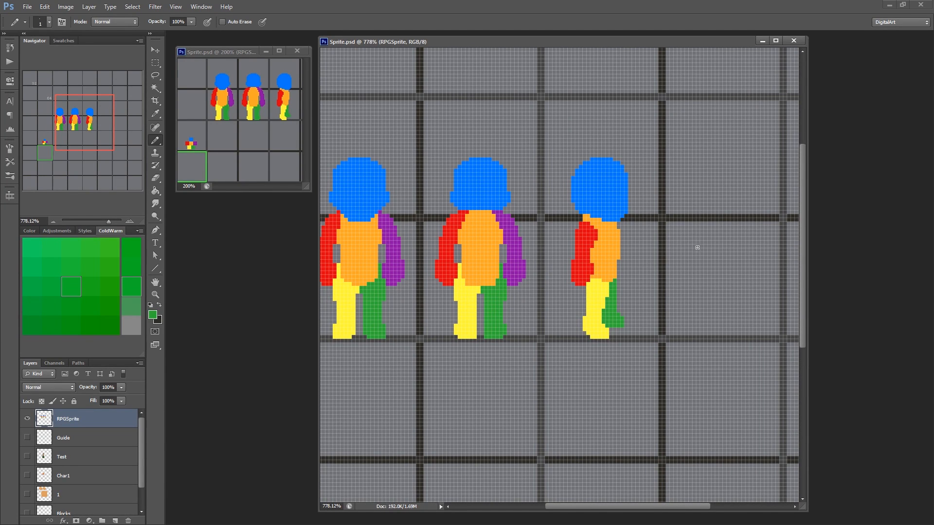
drag(544, 365, 557, 339)
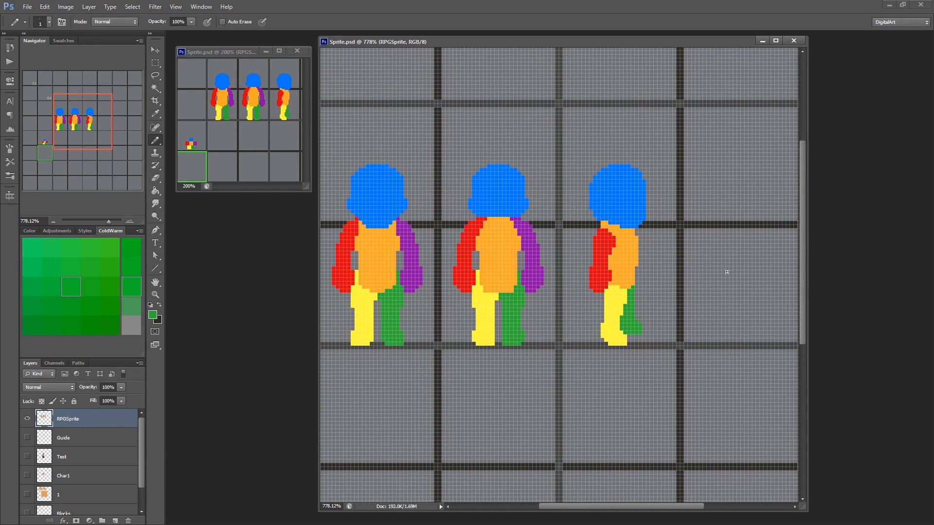
drag(504, 297, 660, 270)
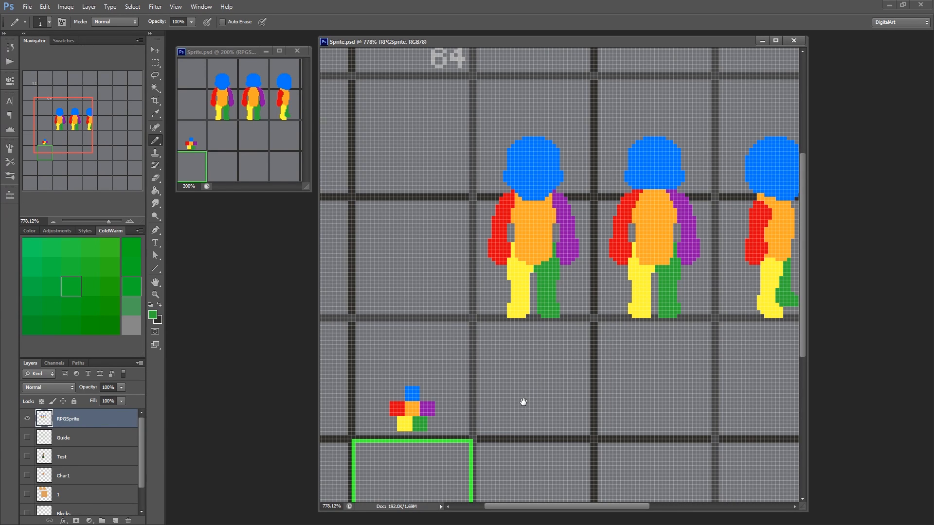
drag(533, 404, 478, 411)
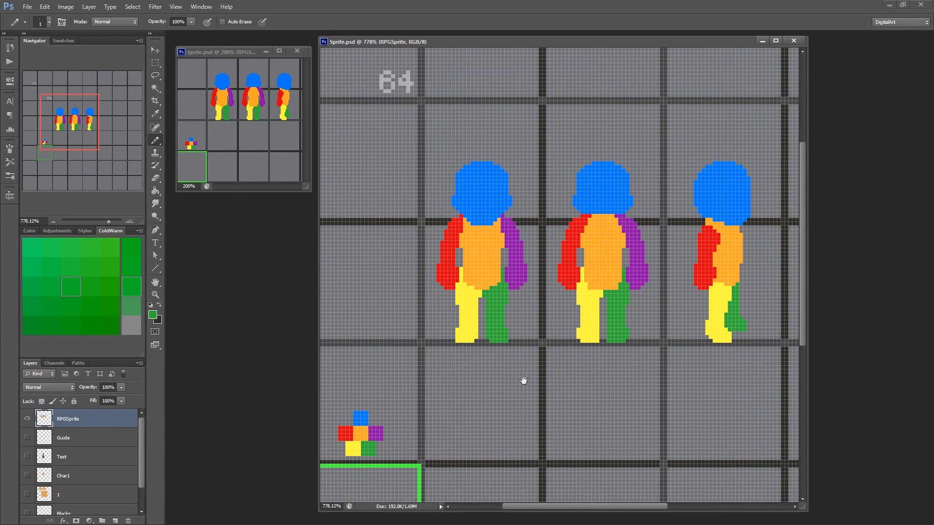
scroll(501, 402, down, 2)
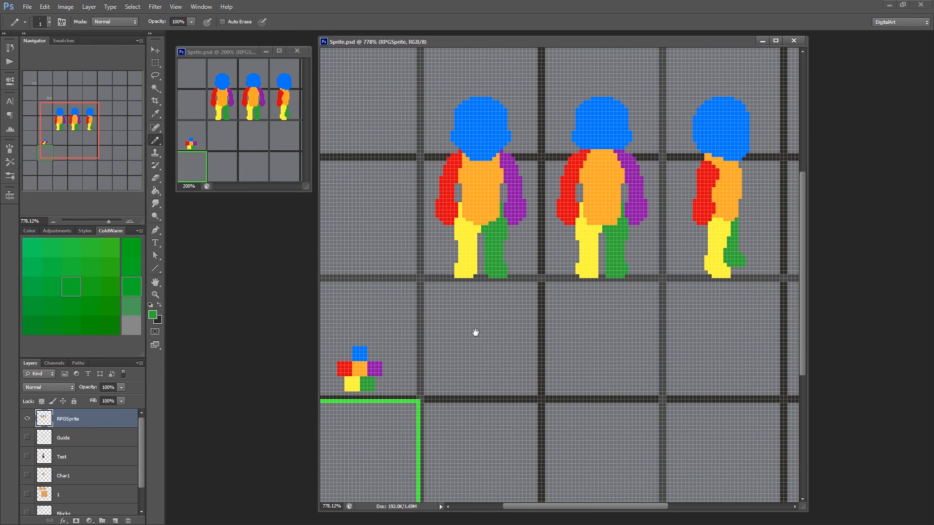
drag(483, 360, 448, 402)
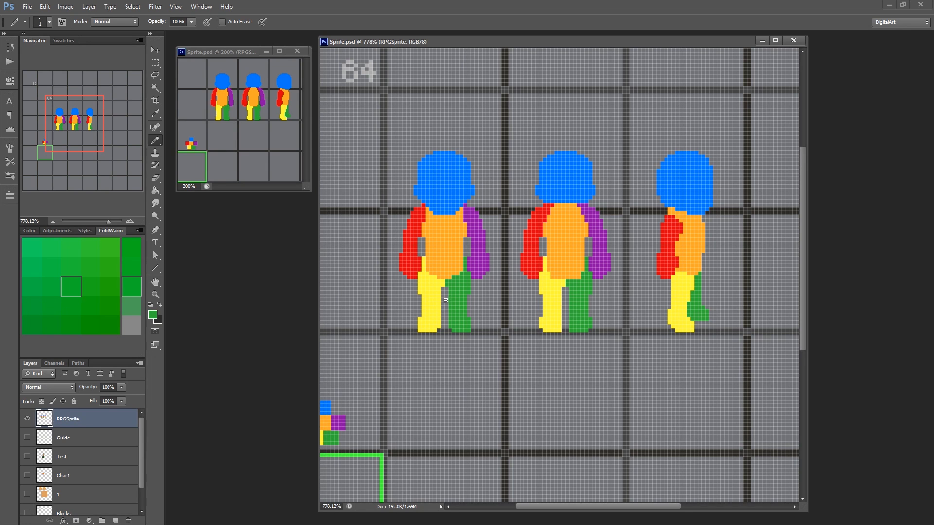
drag(453, 348, 501, 264)
drag(457, 258, 450, 281)
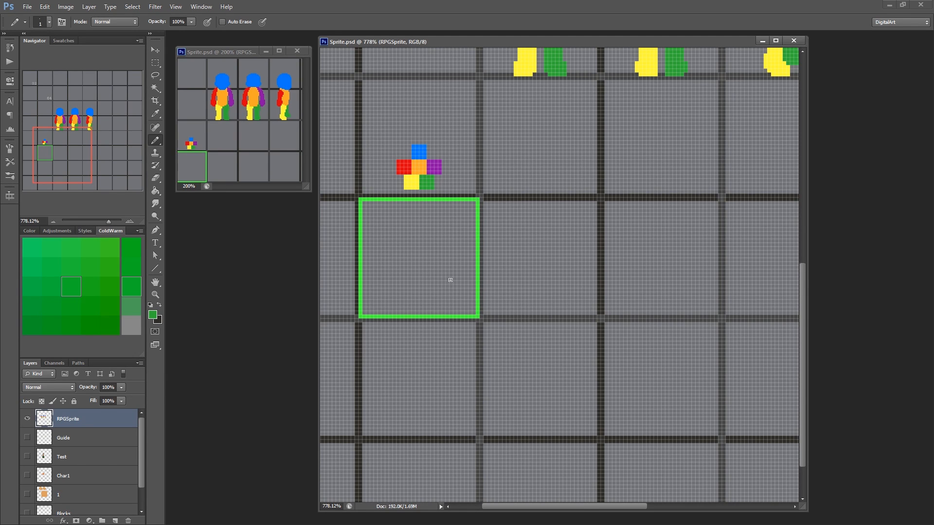
drag(548, 137, 498, 306)
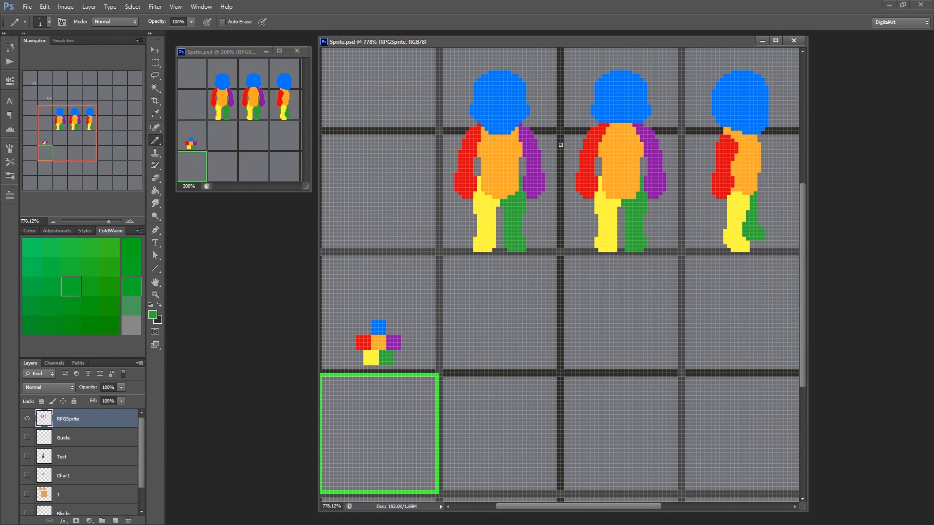
drag(490, 185, 495, 212)
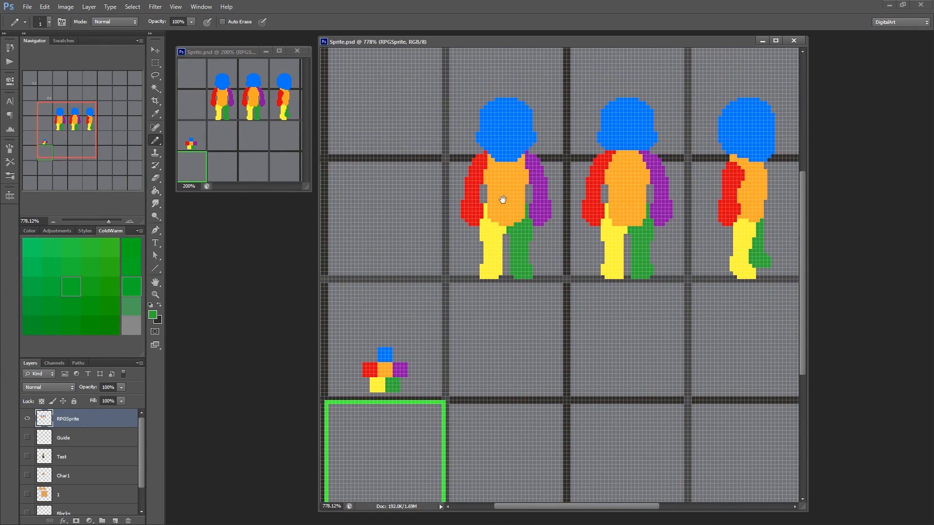
drag(472, 256, 470, 281)
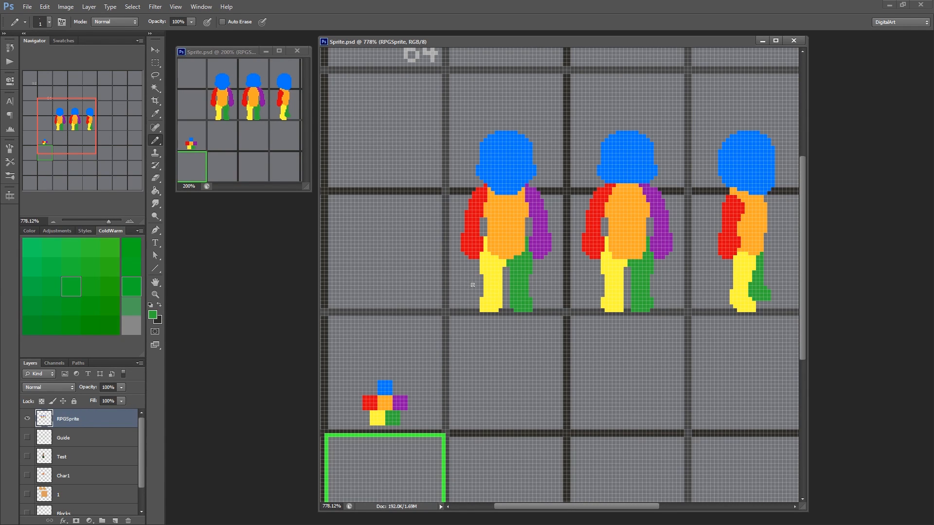
drag(459, 408, 469, 305)
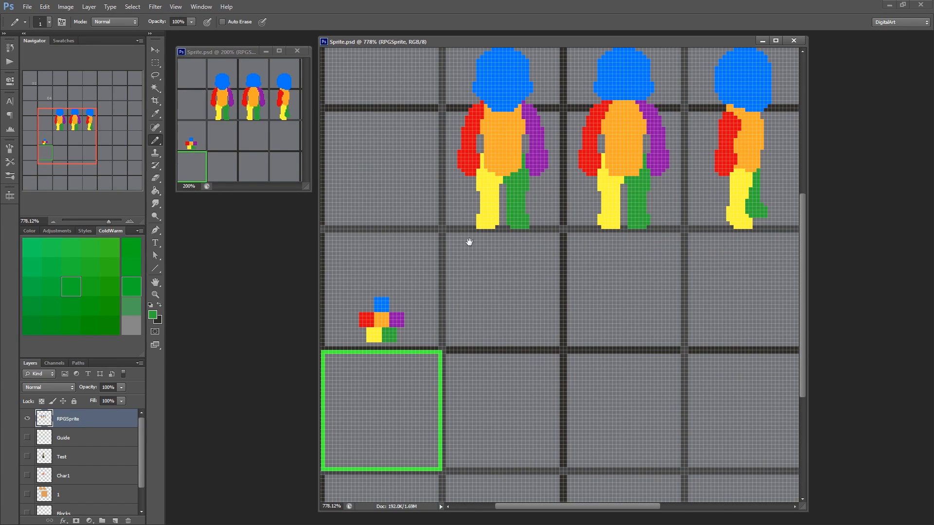
drag(473, 378, 452, 282)
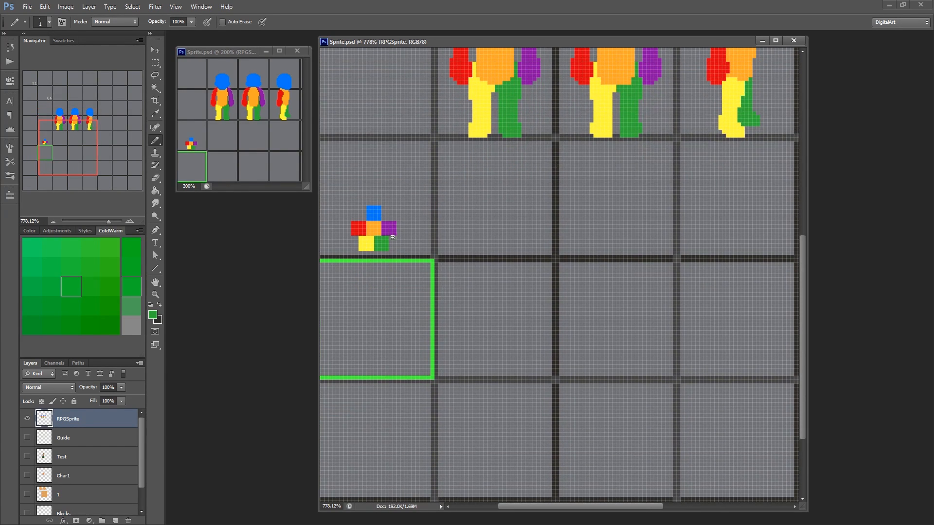
Sample orange from the colour key and narrow the green frame from both sides to about 16 pixels wide.
alt+click(372, 231)
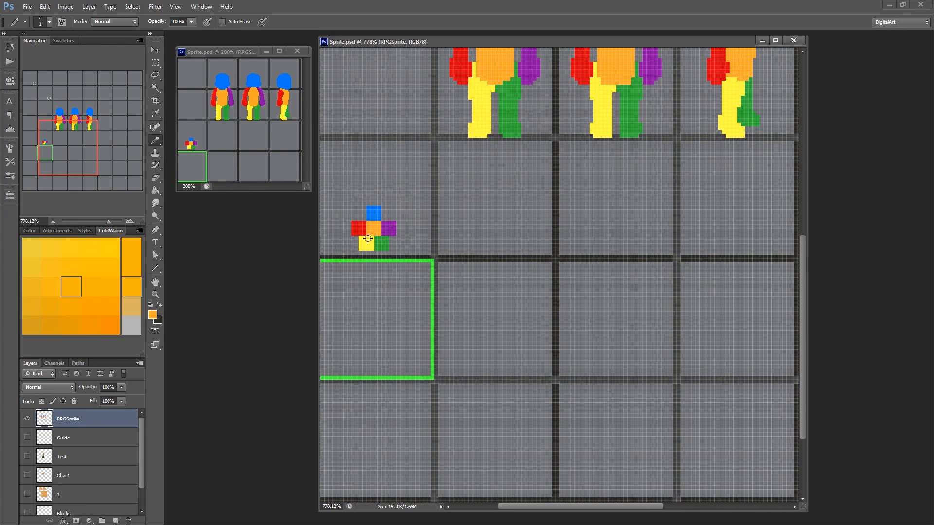
mouse_move(455, 305)
mouse_down()
mouse_move(462, 311)
mouse_move(467, 293)
mouse_up()
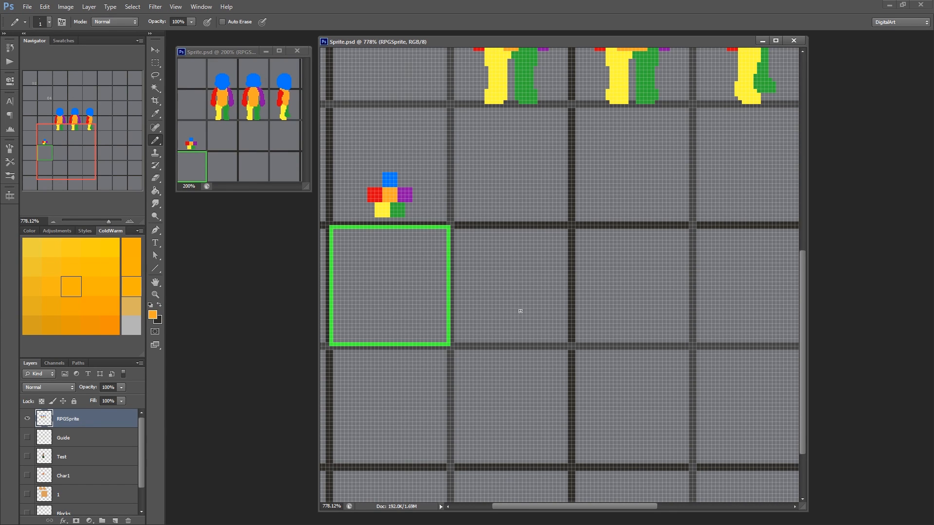
drag(500, 171, 511, 244)
drag(511, 343, 540, 264)
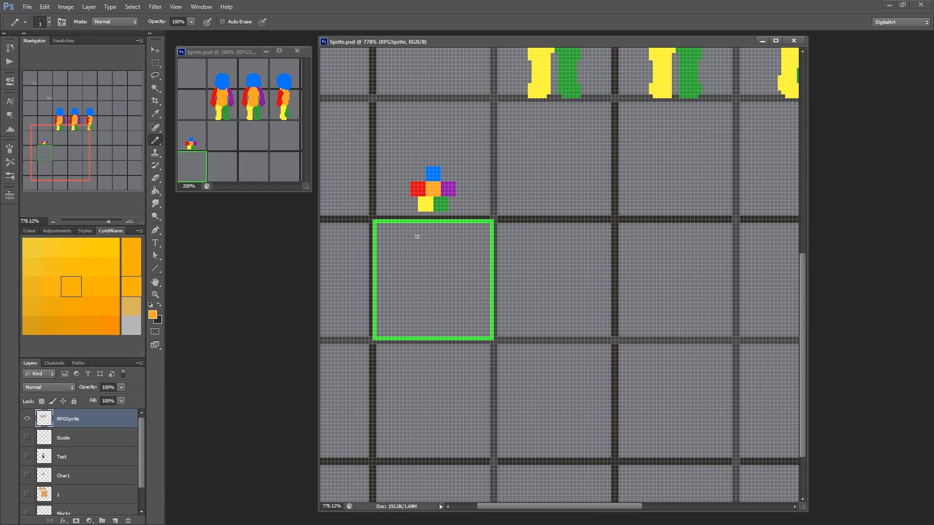
key(m)
mouse_move(365, 366)
mouse_down()
mouse_move(393, 309)
mouse_move(414, 215)
mouse_up()
drag(384, 286, 415, 287)
drag(499, 218, 460, 340)
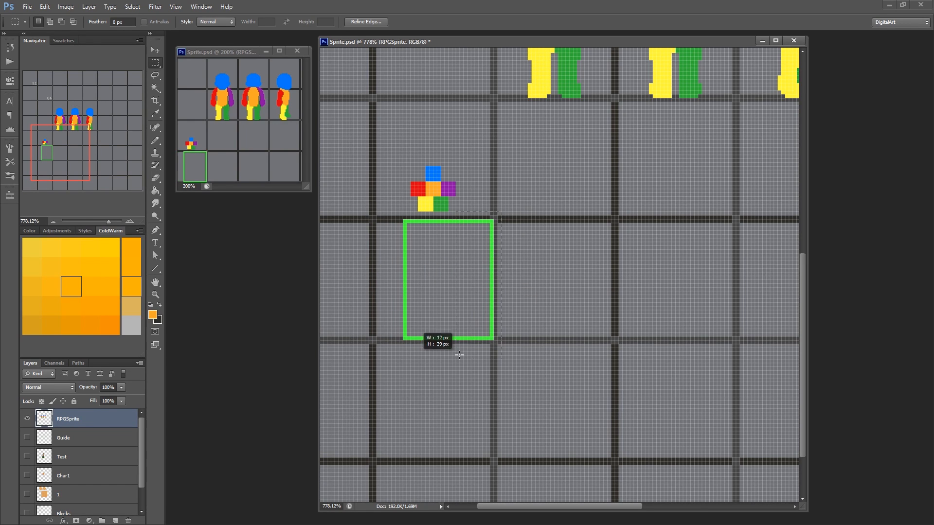
drag(491, 308, 463, 307)
key(ctrl+d)
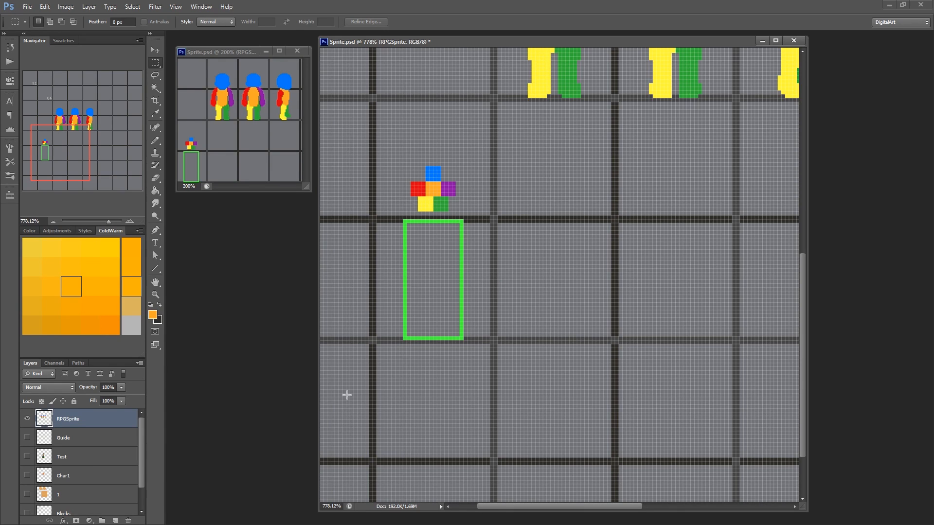
drag(404, 258, 461, 271)
key(ctrl+d)
Paint a rectangular orange torso and a yellow left leg in the cell beside the green frame.
mouse_move(501, 277)
mouse_down()
mouse_move(436, 278)
mouse_move(452, 291)
mouse_up()
key(b)
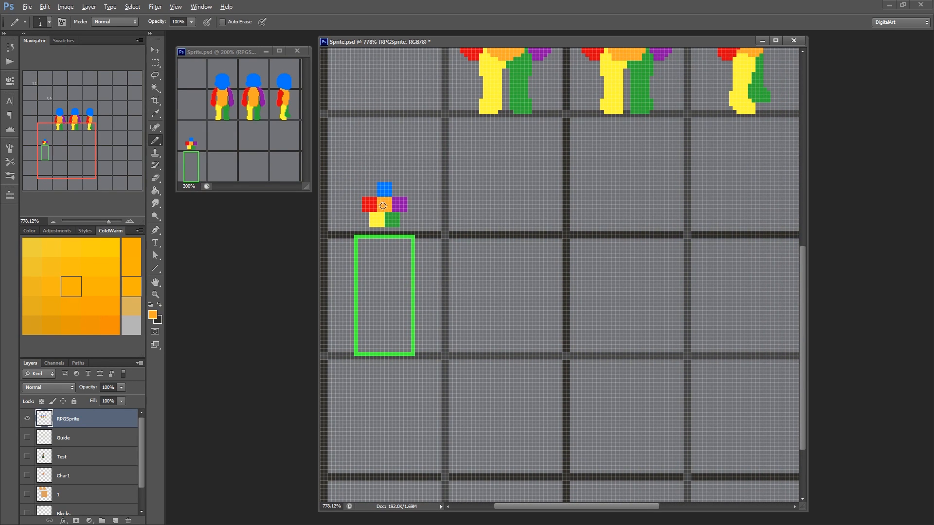
mouse_move(480, 250)
mouse_down()
mouse_move(503, 252)
mouse_move(475, 259)
mouse_move(483, 279)
mouse_move(516, 259)
mouse_move(492, 332)
mouse_move(511, 323)
mouse_move(505, 261)
mouse_move(503, 288)
mouse_move(486, 263)
mouse_move(507, 319)
mouse_move(493, 282)
mouse_move(486, 315)
mouse_move(501, 331)
mouse_up()
alt+click(395, 236)
mouse_move(479, 373)
mouse_down()
mouse_move(498, 343)
mouse_move(488, 363)
mouse_up()
alt+click(375, 239)
mouse_move(481, 319)
mouse_down()
mouse_move(481, 376)
mouse_move(496, 374)
mouse_move(482, 338)
mouse_move(490, 368)
mouse_move(493, 335)
mouse_up()
key(m)
key(b)
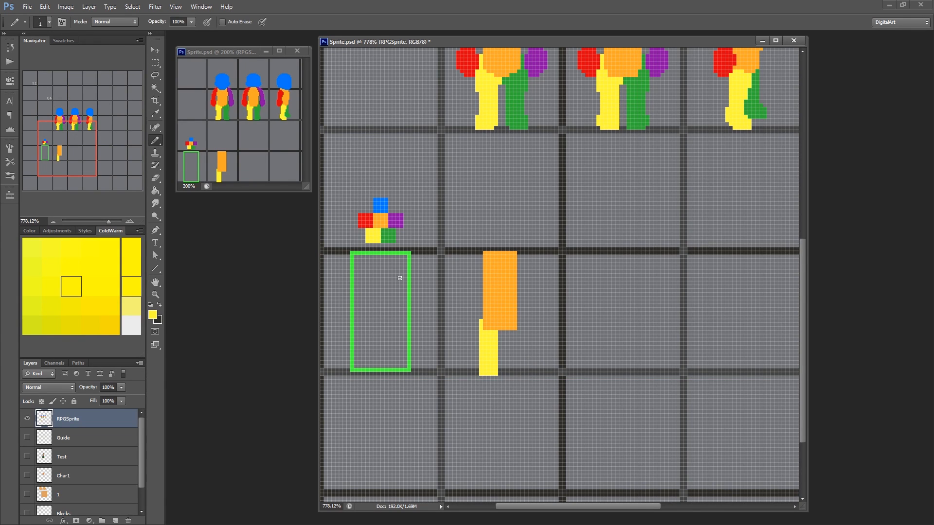
Paint the green right leg under the torso and widen the orange torso by one pixel on each side.
alt+click(386, 237)
drag(519, 363, 508, 356)
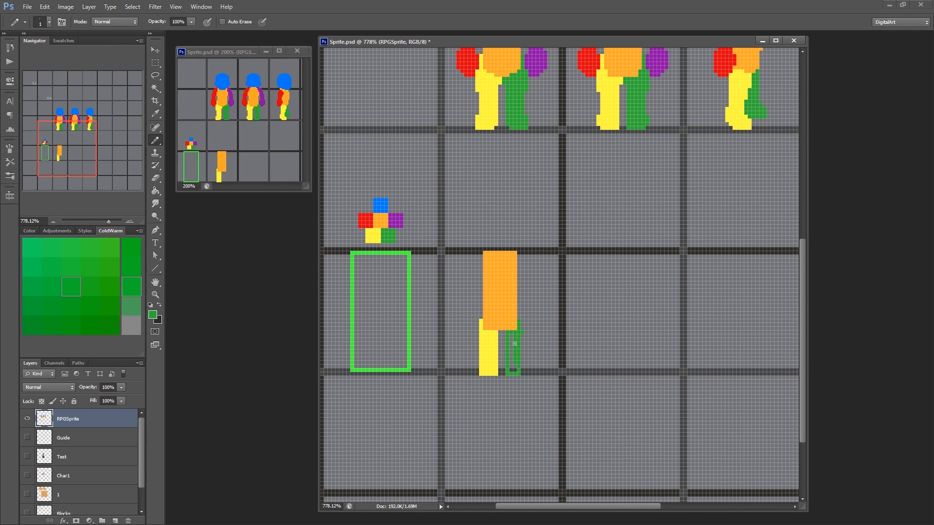
alt+click(496, 277)
drag(480, 254, 480, 330)
drag(517, 261, 520, 330)
alt+click(489, 347)
alt+click(513, 335)
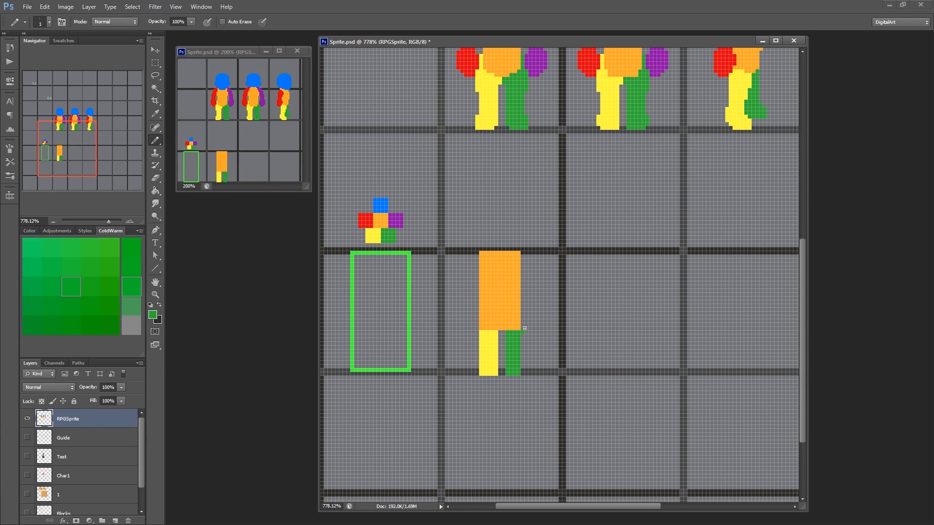
Widen the yellow and green legs of the block figure so each extends one pixel beyond the torso.
drag(523, 371, 522, 374)
alt+click(483, 359)
drag(477, 328, 477, 374)
mouse_move(486, 372)
mouse_down()
mouse_move(512, 389)
mouse_move(506, 336)
mouse_move(500, 342)
mouse_move(513, 292)
mouse_move(553, 330)
mouse_up()
key(m)
key(b)
alt+click(547, 258)
alt+click(540, 246)
mouse_move(556, 249)
mouse_down()
mouse_move(556, 343)
mouse_move(548, 97)
mouse_up()
drag(559, 146, 506, 396)
Paint the purple arm down the right side of the new figure's torso.
alt+click(403, 252)
scroll(506, 395, down, 3)
drag(489, 433, 515, 302)
click(238, 51)
drag(252, 138, 258, 75)
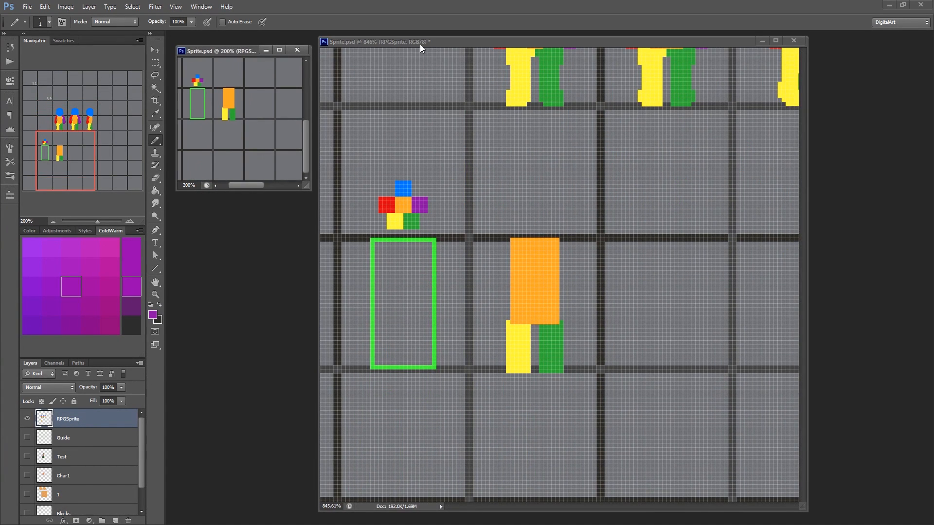
click(419, 44)
mouse_move(555, 246)
mouse_down()
mouse_move(535, 214)
mouse_move(552, 246)
mouse_move(548, 278)
mouse_move(552, 246)
mouse_move(549, 297)
mouse_move(547, 286)
mouse_up()
Paint the red arm down the left side of the torso, ending in a wider hand.
alt+click(374, 175)
mouse_move(488, 208)
mouse_down()
mouse_move(487, 235)
mouse_move(481, 211)
mouse_move(478, 229)
mouse_move(482, 303)
mouse_up()
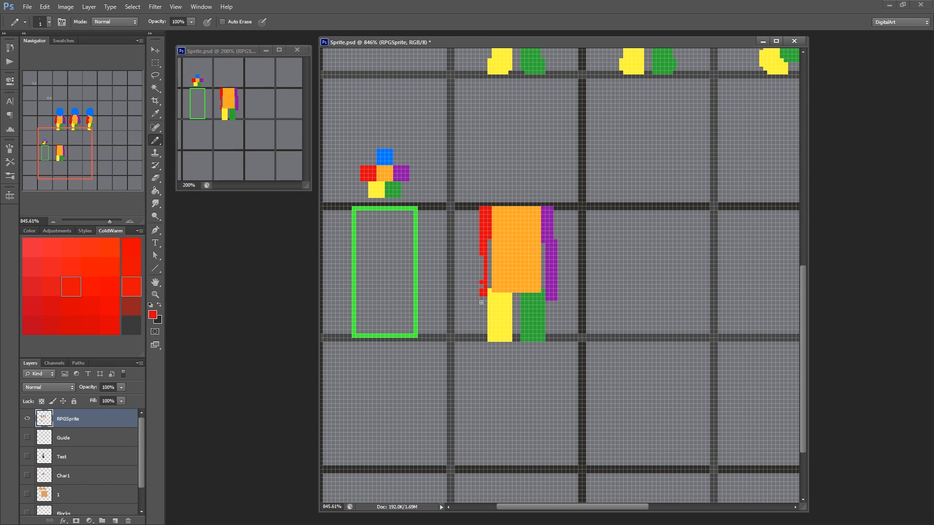
mouse_move(477, 241)
mouse_down()
mouse_move(477, 296)
mouse_move(481, 257)
mouse_up()
drag(483, 298, 568, 299)
key(ctrl+z)
drag(473, 282, 473, 298)
drag(489, 287, 488, 295)
Widen the lower end of the purple arm into a hand matching the red one.
alt+click(550, 291)
mouse_move(560, 299)
mouse_down()
mouse_move(559, 287)
mouse_move(529, 296)
mouse_move(520, 334)
mouse_up()
drag(521, 334, 525, 337)
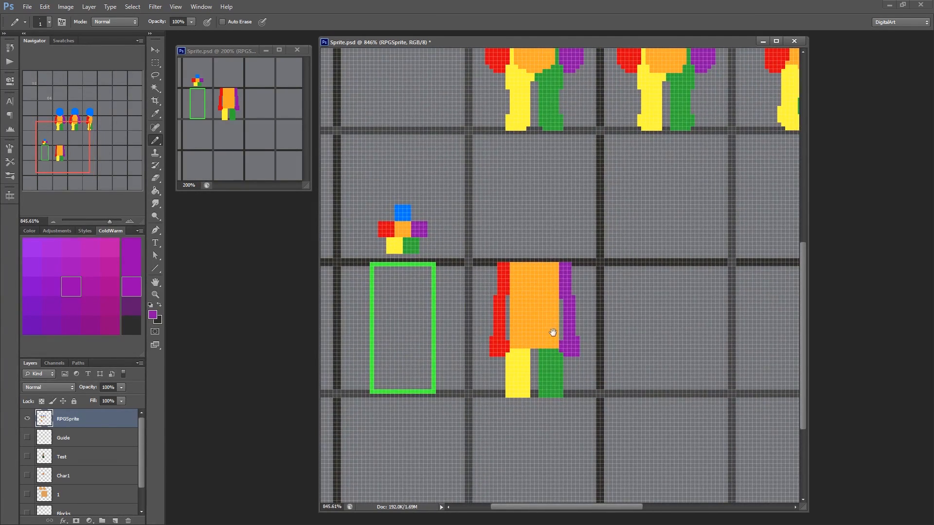
Taper the torso's lower corners by painting yellow and green leg pixels over them.
alt+click(545, 359)
alt+click(510, 353)
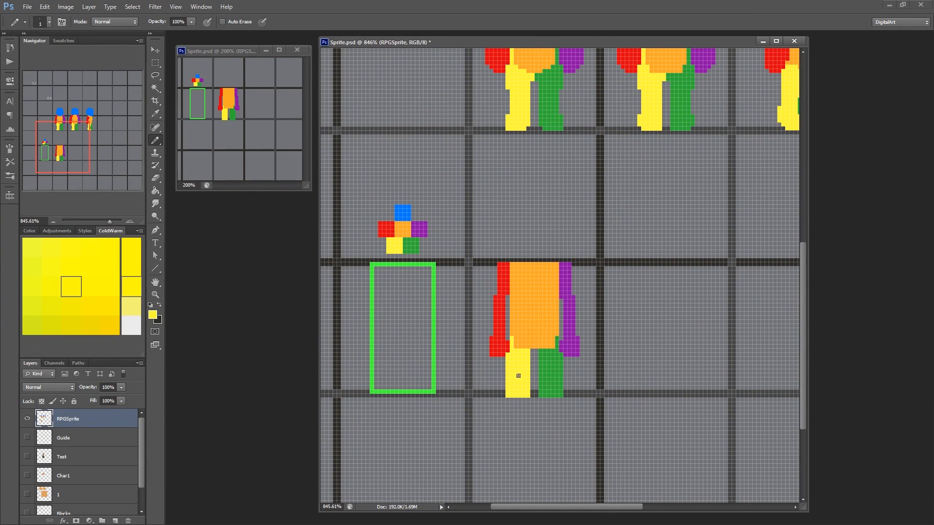
click(515, 346)
alt+click(555, 354)
mouse_move(553, 342)
mouse_down()
mouse_move(520, 347)
mouse_move(528, 355)
mouse_move(517, 361)
mouse_move(541, 357)
mouse_up()
alt+click(544, 353)
alt+click(517, 354)
alt+click(556, 331)
alt+click(511, 337)
click(510, 326)
Move the upper part of the figure down to shorten the torso within its cell.
key(m)
drag(495, 190, 619, 305)
drag(560, 245, 552, 285)
drag(529, 301, 577, 324)
drag(552, 323, 553, 308)
Delete the red and purple arms from both sides of the torso.
drag(523, 219, 493, 339)
key(Delete)
drag(583, 218, 622, 345)
key(Delete)
Shorten both legs by moving the green foot and the yellow foot up three pixels each.
drag(559, 368, 598, 314)
key(ctrl+Up)
key(ctrl+Up)
key(ctrl+Up)
mouse_move(504, 370)
mouse_down()
mouse_move(549, 312)
mouse_move(515, 316)
mouse_up()
key(ctrl+Up)
key(ctrl+Up)
key(ctrl+Up)
Widen the shortened torso by one orange pixel column on each side.
key(ctrl+d)
key(b)
alt+click(520, 282)
drag(507, 238, 508, 298)
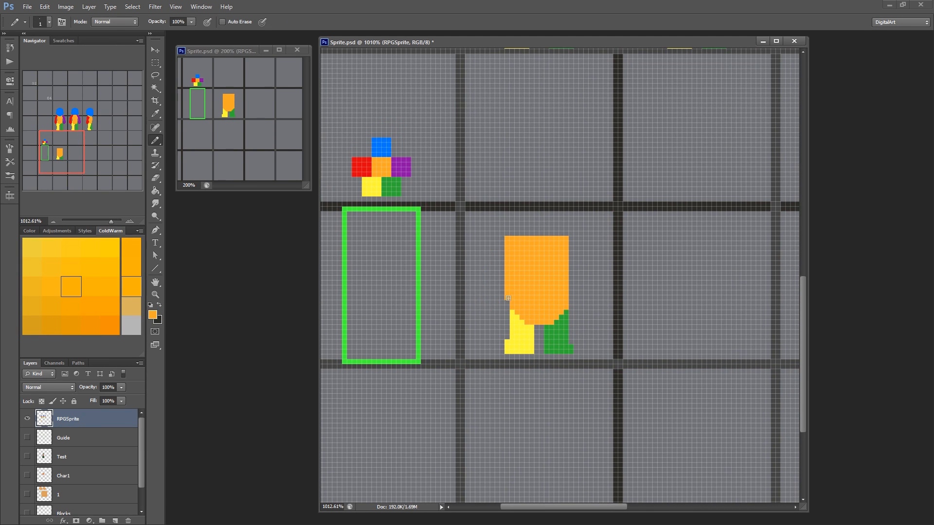
drag(572, 240, 572, 342)
Extend the yellow and green legs outward along the torso's lower sides using their sampled colours.
alt+click(566, 311)
alt+click(506, 342)
mouse_move(502, 303)
mouse_down()
mouse_move(508, 355)
mouse_move(573, 364)
mouse_up()
alt+click(555, 348)
Delete unwanted pixels around both legs with rectangular selections to slim and spread them.
key(m)
key(Delete)
key(ctrl+d)
drag(541, 294, 515, 380)
mouse_move(533, 391)
mouse_down()
mouse_move(538, 401)
mouse_move(487, 399)
mouse_up()
key(Delete)
key(ctrl+d)
key(Delete)
key(ctrl+d)
Touch up the yellow and green feet so they flare outward at the cell's lower edge.
key(b)
alt+click(497, 390)
alt+click(558, 389)
mouse_move(565, 388)
mouse_down()
mouse_move(566, 399)
mouse_move(571, 389)
mouse_up()
mouse_move(514, 333)
mouse_down()
mouse_move(504, 355)
mouse_move(508, 343)
mouse_up()
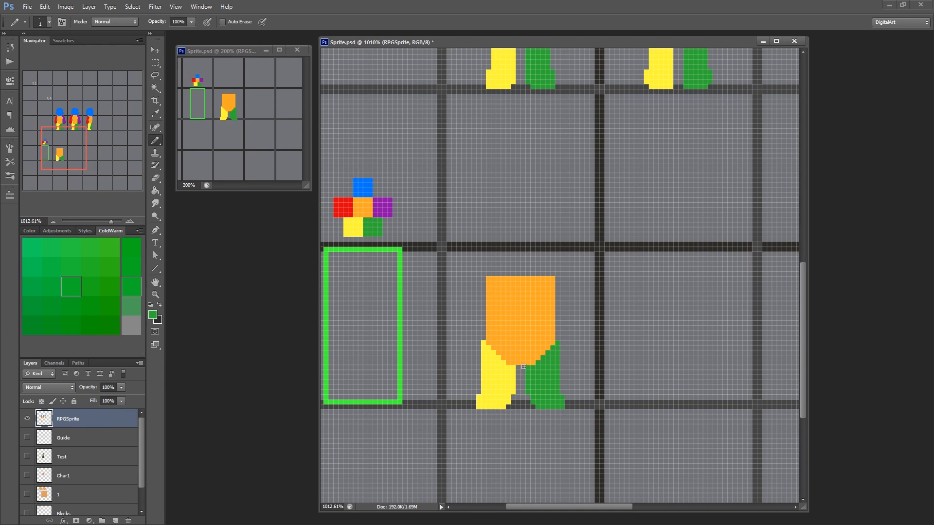
Fill in the inner thighs of the yellow and green legs where they meet below the torso.
alt+click(511, 369)
mouse_move(508, 362)
mouse_down()
mouse_move(522, 363)
mouse_move(497, 376)
mouse_up()
alt+click(530, 369)
alt+click(510, 369)
alt+click(531, 369)
alt+click(506, 368)
Trim a narrow strip off the left and right sides of the orange torso.
key(m)
drag(555, 291, 549, 296)
key(Delete)
drag(488, 296, 483, 293)
key(Delete)
key(ctrl+d)
Nudge the left half of the figure with its yellow leg slightly inward, and undo the last shift of the right half.
drag(522, 391, 434, 431)
drag(492, 408, 488, 408)
drag(461, 289, 513, 436)
drag(487, 391, 493, 392)
drag(522, 286, 585, 447)
mouse_move(541, 394)
mouse_down()
mouse_move(554, 377)
mouse_move(565, 381)
mouse_up()
key(ctrl+z)
key(ctrl+d)
Draw a rounded blue head outline above the torso, about 14 pixels wide and 15 pixels tall.
key(b)
alt+click(372, 212)
drag(516, 262, 508, 304)
click(514, 337)
mouse_move(514, 338)
mouse_down()
mouse_move(539, 332)
mouse_move(505, 332)
mouse_up()
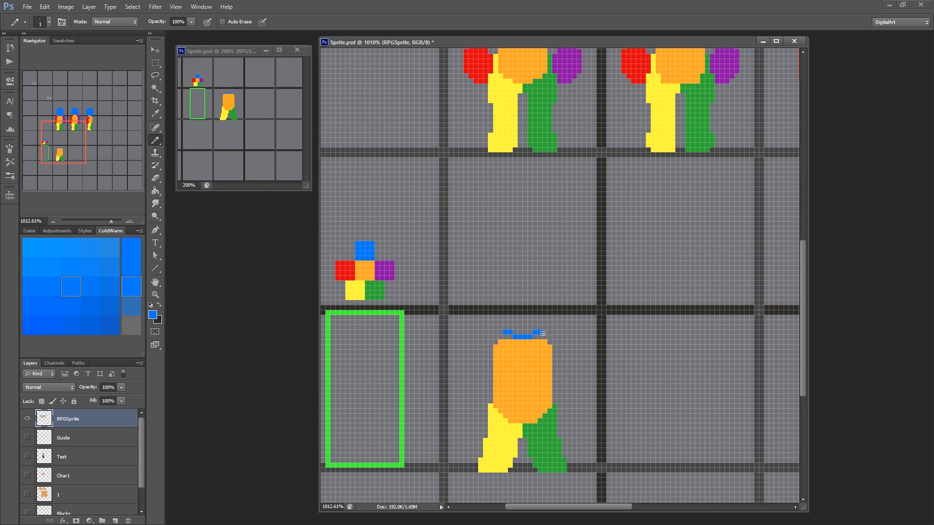
click(500, 326)
click(549, 322)
drag(555, 317, 555, 307)
drag(491, 319, 492, 306)
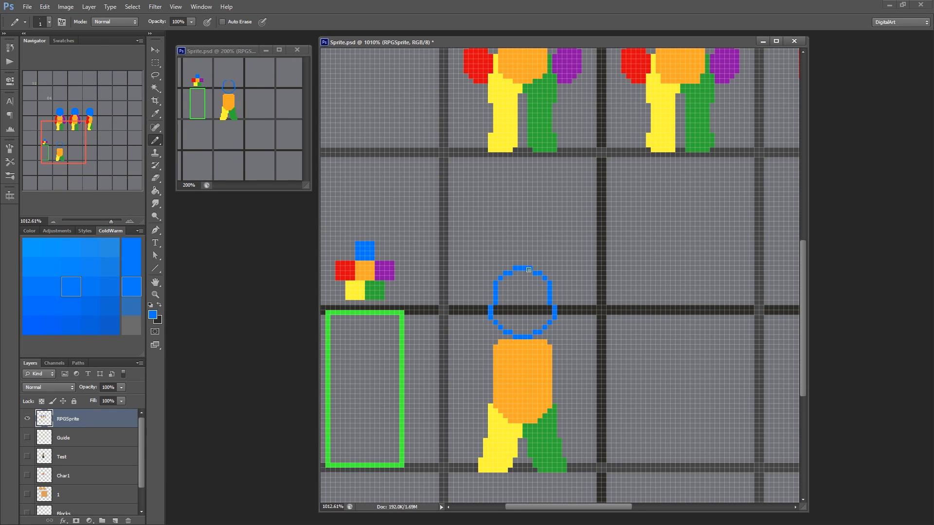
Widen the blue head outline to about 16 pixels by shifting its sides outward and closing the gaps in the outline.
key(m)
mouse_move(478, 261)
mouse_down()
mouse_move(567, 324)
mouse_move(501, 315)
mouse_move(507, 334)
mouse_up()
key(ctrl+Left)
key(ctrl+d)
key(b)
drag(505, 273, 562, 324)
key(m)
drag(555, 311, 559, 312)
key(ctrl+z)
key(ctrl+d)
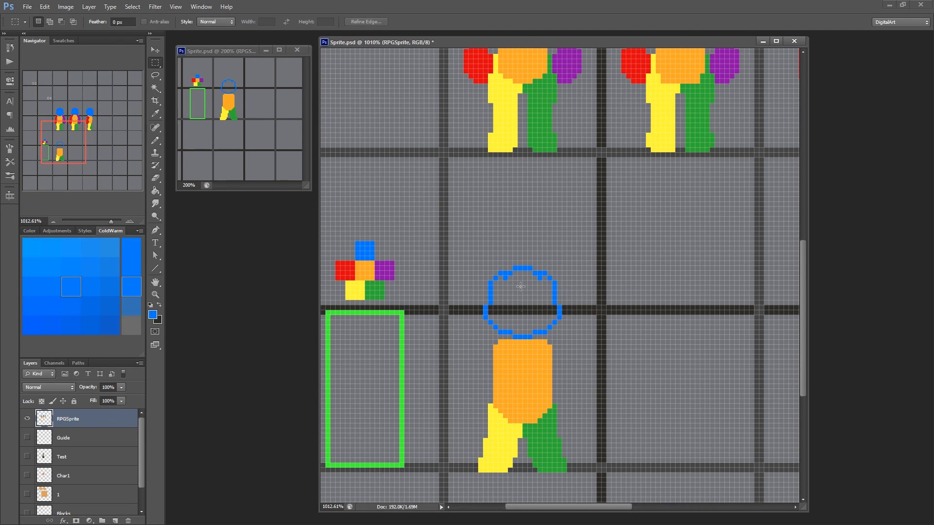
Fill the inside of the head outline with solid blue.
key(b)
drag(527, 273, 528, 319)
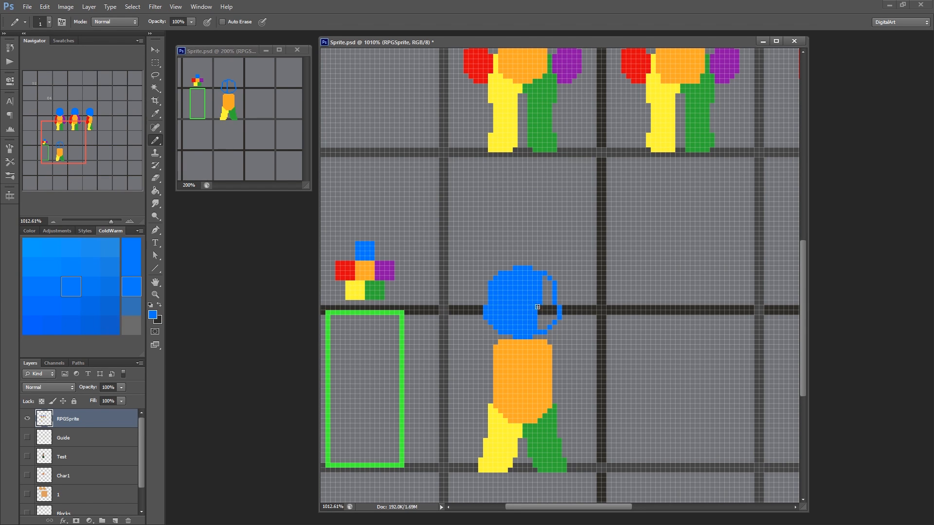
drag(547, 320, 554, 308)
mouse_move(513, 298)
mouse_down()
mouse_move(520, 284)
mouse_move(508, 300)
mouse_move(488, 289)
mouse_move(505, 287)
mouse_up()
Draw a purple arm about 15 pixels tall beside the green-leg side of the torso, with its lower part shifted outward.
alt+click(390, 225)
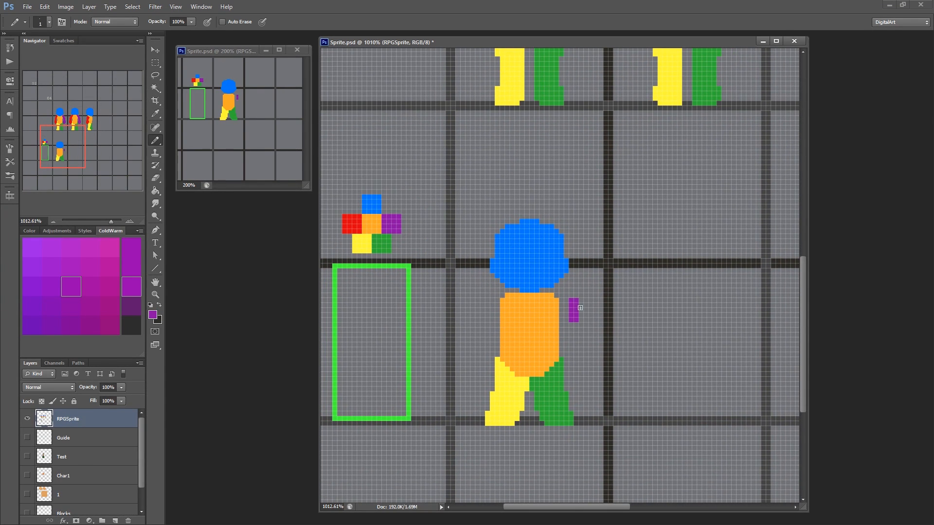
drag(581, 328, 577, 350)
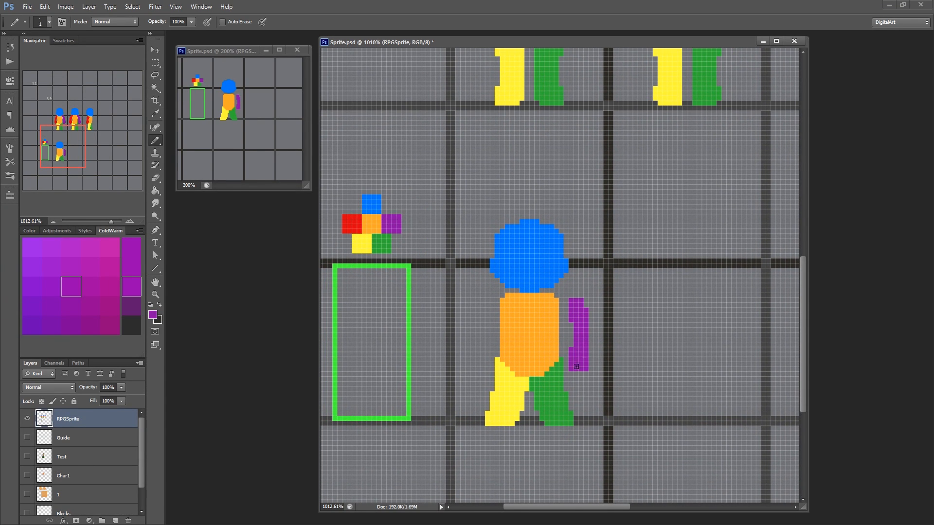
key(m)
mouse_move(564, 362)
mouse_down()
mouse_move(573, 376)
mouse_move(580, 336)
mouse_move(594, 361)
mouse_up()
key(b)
key(m)
ctrl+drag(578, 337, 583, 337)
key(ctrl+d)
Raise the blue head by one pixel above the torso and pick up its blue for touch-ups.
mouse_move(478, 189)
mouse_down()
mouse_move(567, 276)
mouse_move(529, 250)
mouse_up()
key(ctrl+d)
scroll(501, 298, up, 1)
key(b)
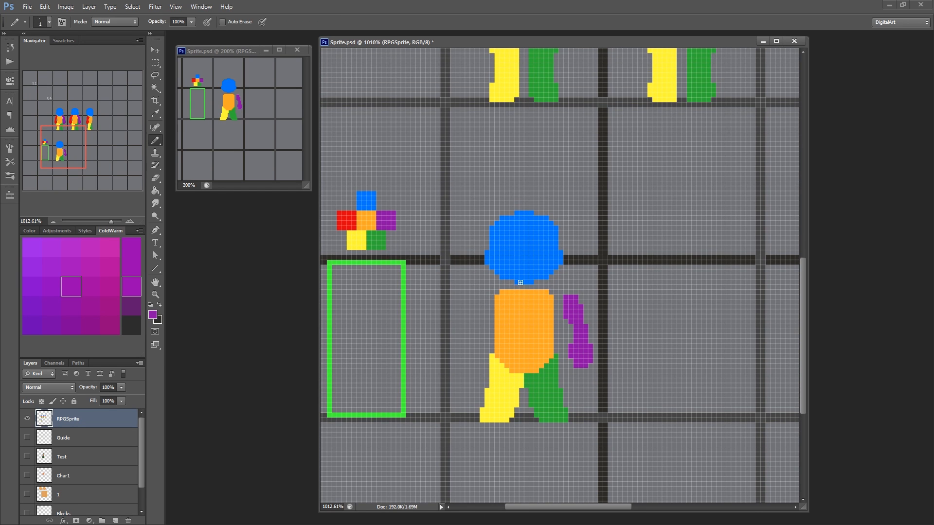
alt+click(510, 283)
mouse_move(521, 281)
mouse_down()
mouse_move(531, 246)
mouse_move(525, 262)
mouse_up()
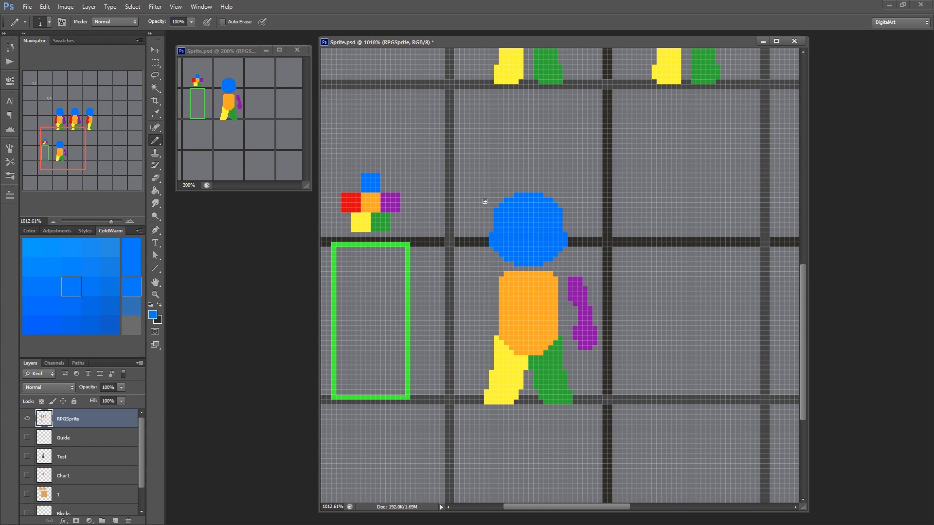
Widen the blue head to about 18 pixels by moving its two sides outward.
key(m)
drag(481, 189, 527, 266)
ctrl+drag(512, 241, 507, 241)
drag(533, 189, 552, 247)
key(ctrl+d)
mouse_move(497, 269)
mouse_down()
mouse_move(502, 259)
mouse_move(549, 263)
mouse_move(536, 210)
mouse_up()
key(Delete)
key(Delete)
key(Delete)
key(ctrl+d)
key(b)
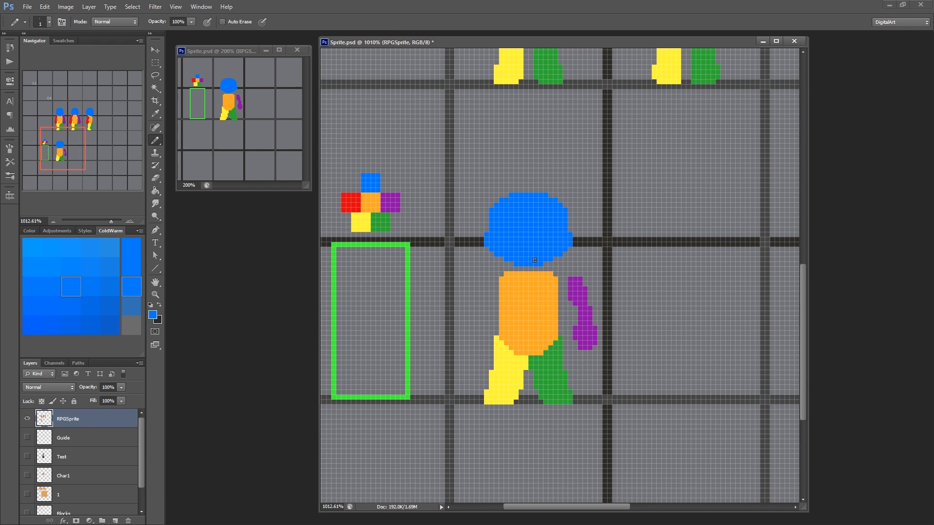
Make the blue head about 17 pixels tall by raising its upper part and filling the gap with blue.
key(m)
drag(558, 261, 578, 232)
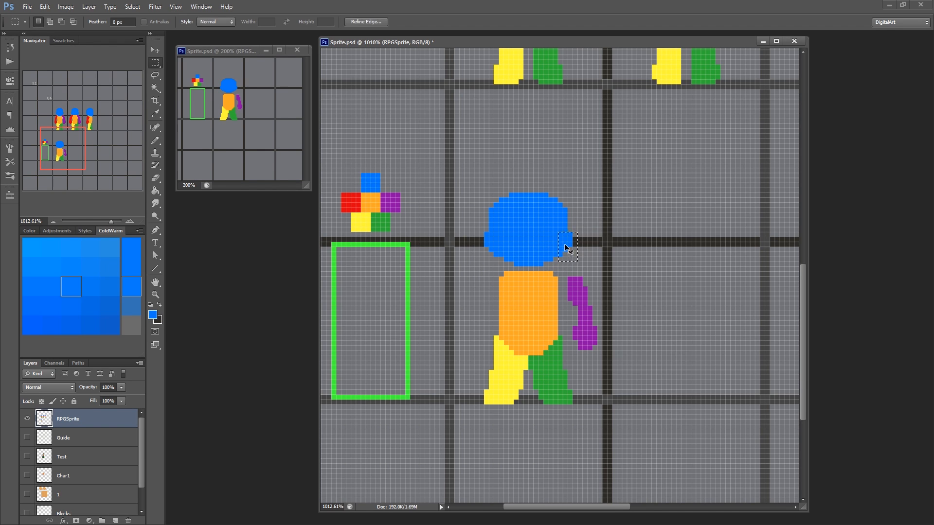
mouse_move(480, 266)
mouse_down()
mouse_move(498, 233)
mouse_move(474, 254)
mouse_up()
key(ctrl+d)
mouse_move(482, 238)
mouse_down()
mouse_move(505, 210)
mouse_move(578, 200)
mouse_up()
mouse_move(538, 228)
ctrl+mouse_down()
mouse_move(539, 219)
mouse_move(511, 242)
ctrl+mouse_up()
key(ctrl+d)
key(b)
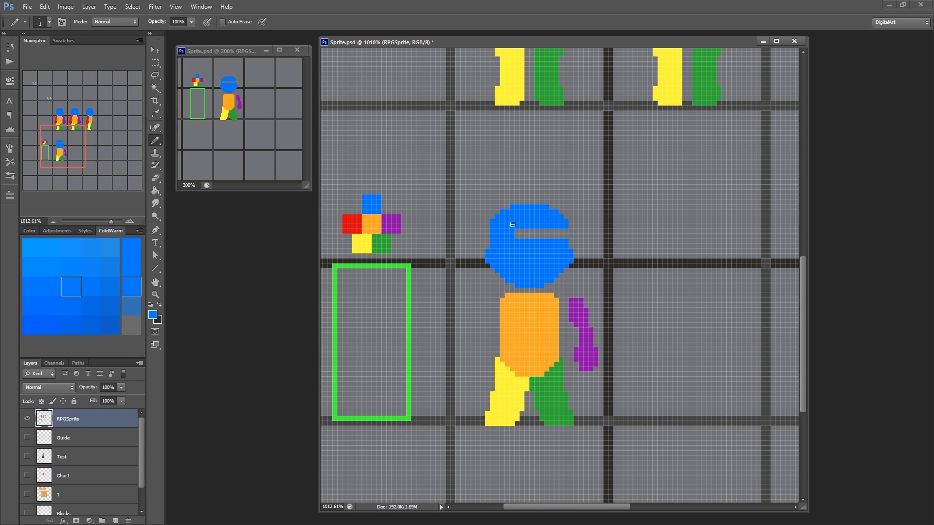
scroll(488, 255, down, 1)
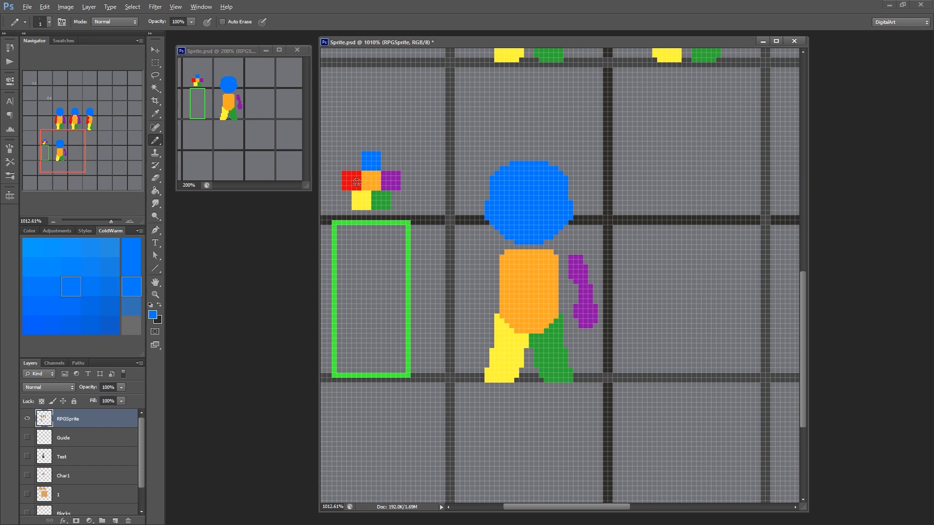
Draw a red arm beside the yellow-leg side of the torso, bending outward from the shoulder.
alt+click(359, 179)
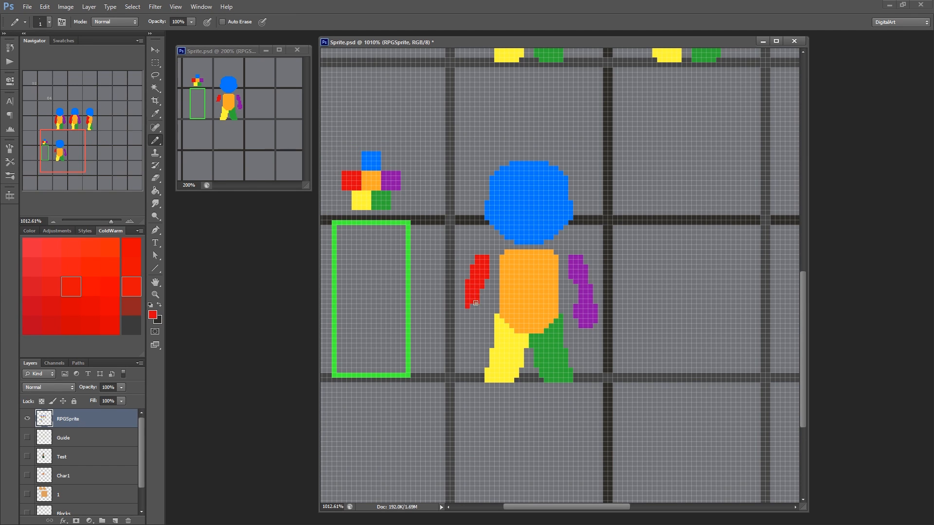
key(l)
mouse_move(491, 252)
mouse_down()
mouse_move(457, 310)
mouse_move(492, 254)
mouse_move(474, 260)
mouse_up()
key(Delete)
key(ctrl+d)
key(b)
mouse_move(458, 292)
mouse_down()
mouse_move(469, 320)
mouse_move(451, 276)
mouse_move(466, 295)
mouse_move(484, 290)
mouse_move(468, 291)
mouse_up()
Trim the red arm and hand into a curved shape about 6 pixels wide and 15 pixels tall.
key(m)
key(Delete)
key(ctrl+d)
key(Delete)
key(Delete)
key(ctrl+d)
key(b)
Delete the purple arm beside the torso.
key(m)
drag(547, 242, 585, 325)
key(Delete)
key(ctrl+d)
key(b)
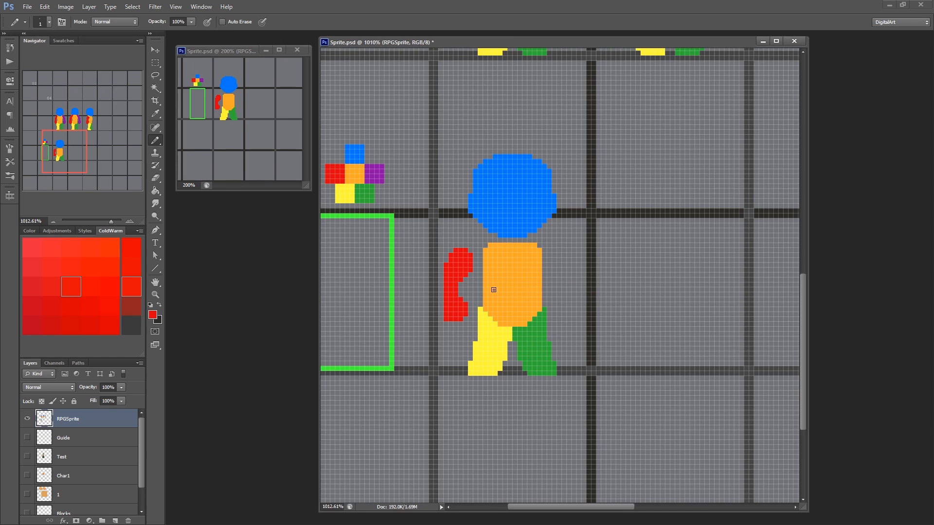
Trim the lower corner pixels of the red hand to round it off.
drag(439, 226, 437, 211)
key(m)
drag(441, 310, 446, 301)
key(Delete)
key(ctrl+d)
drag(444, 306, 460, 321)
mouse_move(455, 256)
mouse_down()
mouse_move(475, 253)
mouse_move(487, 318)
mouse_move(490, 296)
mouse_up()
drag(485, 283, 486, 278)
key(ctrl+d)
key(ctrl+alt+z)
key(ctrl+alt+z)
key(ctrl+alt+z)
key(ctrl+alt+z)
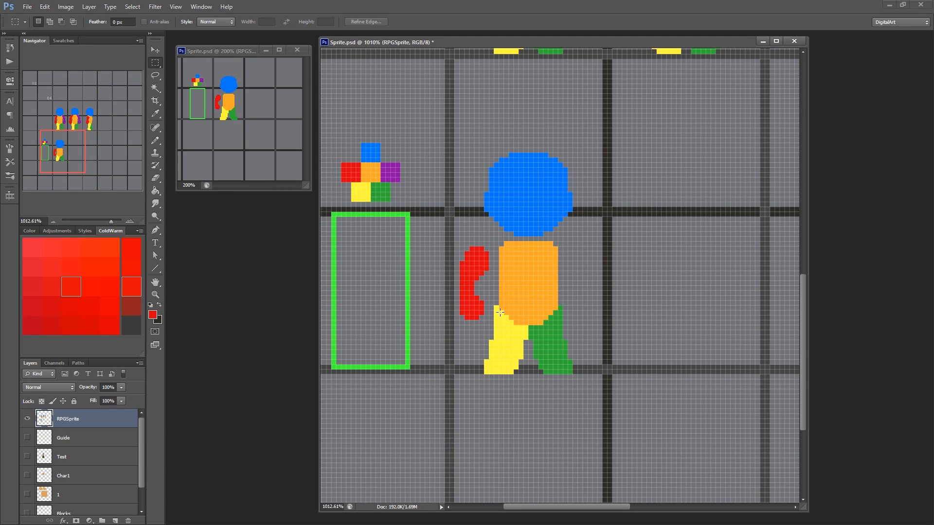
Shift the lower yellow and green legs and patch their inner edges with matching yellow and green pixels.
drag(526, 342, 516, 376)
drag(522, 360, 545, 373)
mouse_move(535, 354)
mouse_down()
mouse_move(505, 347)
mouse_move(480, 326)
mouse_move(500, 374)
mouse_up()
key(ctrl+d)
key(b)
alt+click(540, 344)
click(535, 343)
alt+click(516, 348)
click(520, 342)
Move the yellow and green feet inward so both lower legs stand straight under the torso.
key(m)
key(ctrl+d)
drag(563, 346, 563, 347)
key(ctrl+d)
mouse_move(558, 344)
mouse_down()
mouse_move(563, 358)
mouse_move(562, 343)
mouse_up()
drag(484, 326, 502, 367)
drag(500, 350, 505, 350)
key(ctrl+d)
drag(562, 326, 585, 371)
drag(570, 344, 565, 343)
key(ctrl+d)
mouse_move(572, 344)
mouse_down()
mouse_move(572, 320)
mouse_move(569, 338)
mouse_up()
Touch up the inner edges of both feet with matching green and yellow pixels.
key(b)
alt+click(554, 342)
click(542, 340)
alt+click(504, 342)
click(517, 340)
alt+click(553, 346)
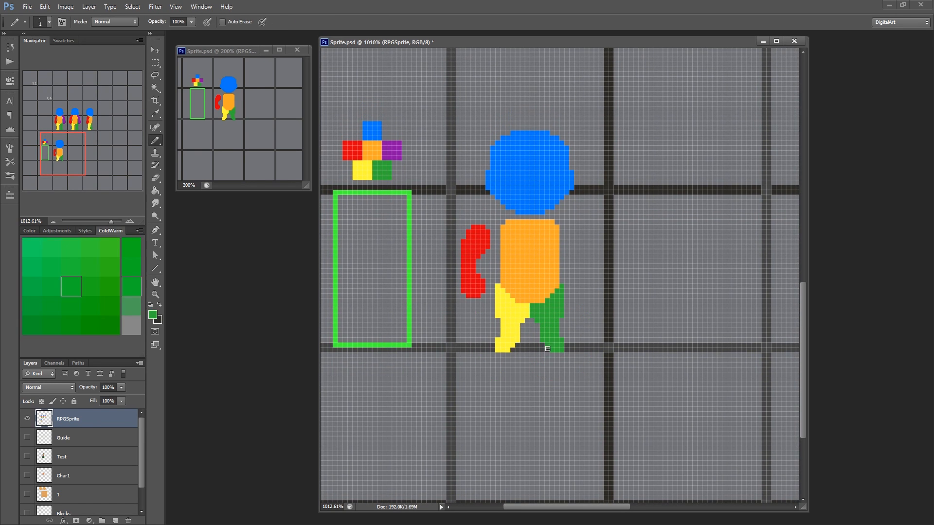
Fill out the inner yellow and green legs and taper the bottom of the orange torso to a point.
alt+click(510, 341)
mouse_move(518, 346)
mouse_down()
mouse_move(532, 331)
mouse_move(523, 321)
mouse_up()
alt+click(535, 295)
alt+click(549, 336)
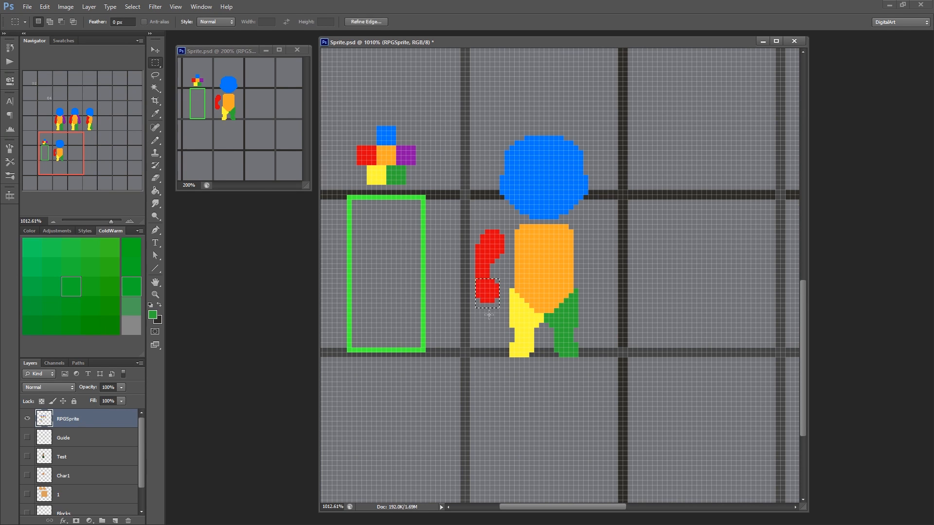
Enlarge the red hand with extra red pixels and reposition it below the forearm.
alt+click(472, 278)
drag(478, 312, 481, 328)
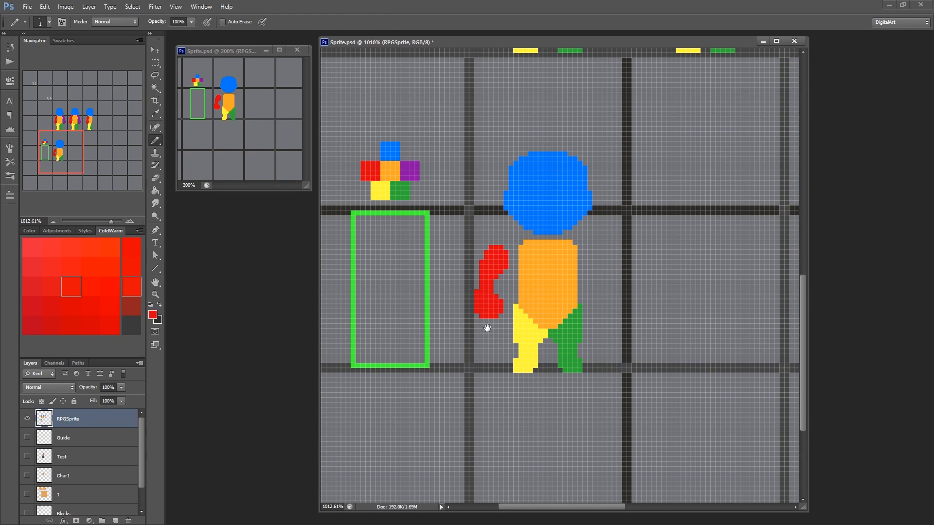
key(m)
drag(475, 291, 504, 322)
drag(487, 307, 500, 288)
key(ctrl+d)
Trim the excess pixels off the edge of the red hand.
key(b)
key(m)
drag(508, 327, 504, 317)
key(Delete)
click(497, 335)
drag(474, 242, 492, 292)
key(ctrl+d)
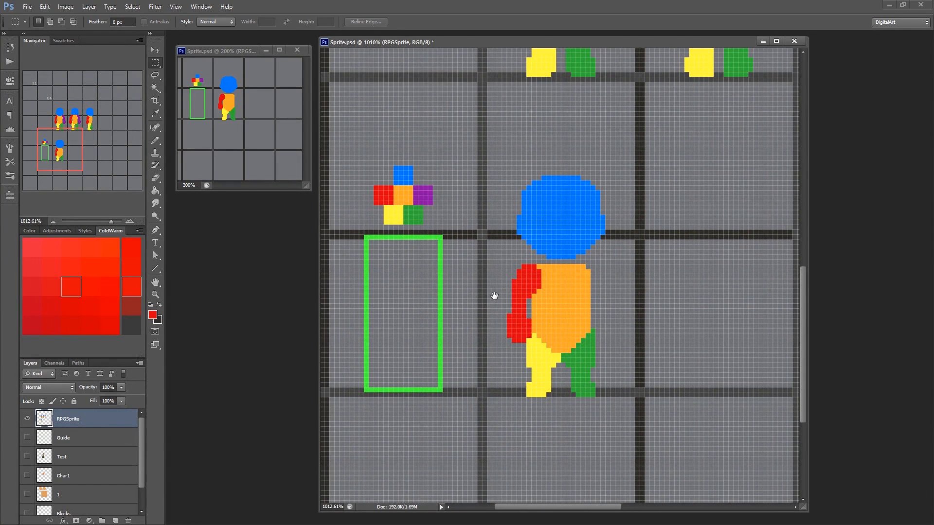
key(ctrl+alt+z)
key(ctrl+alt+z)
key(ctrl+alt+z)
key(ctrl+alt+z)
Lengthen the red arm to about 17 pixels by nudging its upper part up and filling it in with red.
key(ctrl+Up)
key(ctrl+d)
mouse_move(485, 267)
mouse_down()
mouse_move(524, 301)
mouse_move(491, 313)
mouse_move(493, 353)
mouse_move(501, 342)
mouse_up()
key(ctrl+Up)
key(ctrl+d)
key(b)
mouse_move(509, 306)
mouse_down()
mouse_move(496, 352)
mouse_move(504, 316)
mouse_up()
mouse_move(503, 365)
mouse_down()
mouse_move(505, 383)
mouse_move(506, 375)
mouse_up()
Adjust the edge of the red hand and move the whole red arm against the side of the orange torso.
key(m)
drag(516, 421, 513, 415)
key(ctrl+d)
mouse_move(524, 391)
mouse_down()
mouse_move(535, 357)
mouse_move(507, 392)
mouse_up()
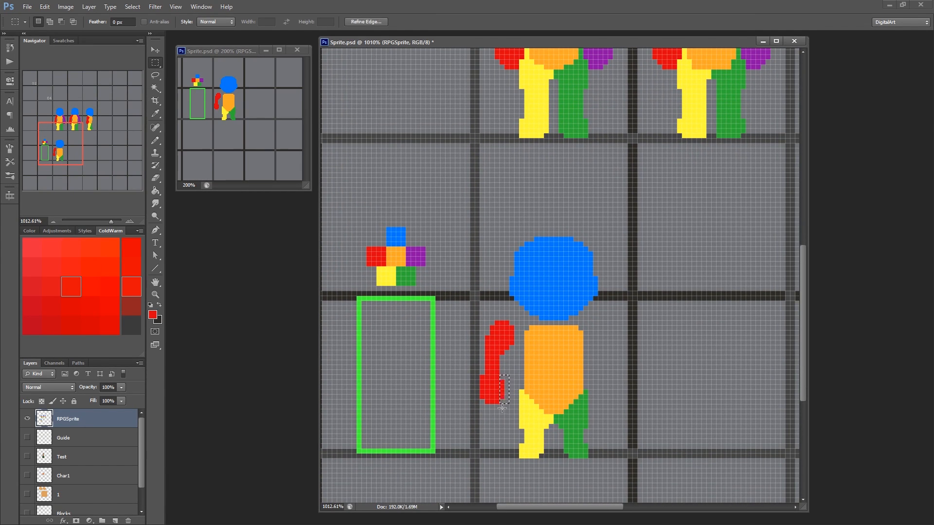
drag(467, 321, 512, 413)
drag(494, 366, 514, 370)
key(ctrl+d)
Restore the orange torso edge where the red arm overlaps it and touch up the shoulder in red.
key(b)
alt+click(538, 358)
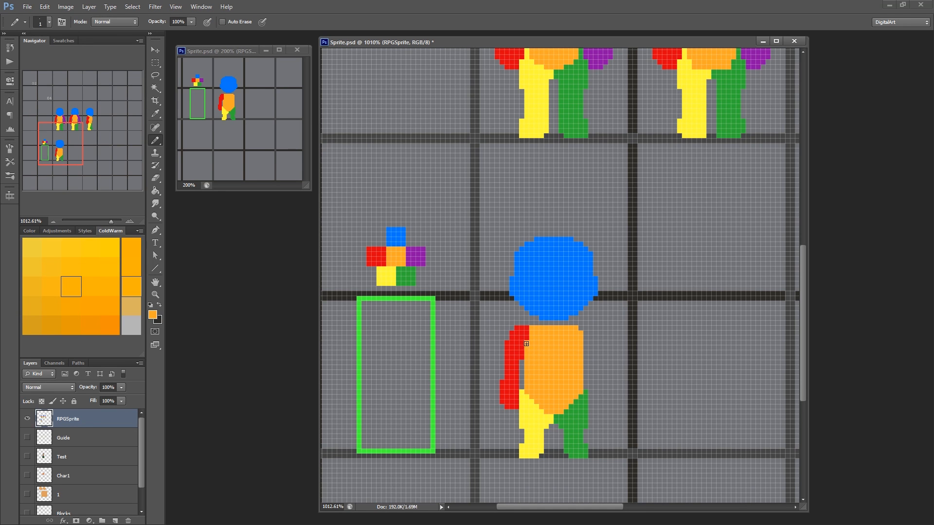
drag(529, 366, 546, 340)
alt+click(518, 318)
click(528, 314)
Try to reposition the blue head above the orange torso.
key(m)
drag(504, 178, 614, 268)
mouse_move(554, 246)
mouse_down()
mouse_move(556, 265)
mouse_move(553, 249)
mouse_up()
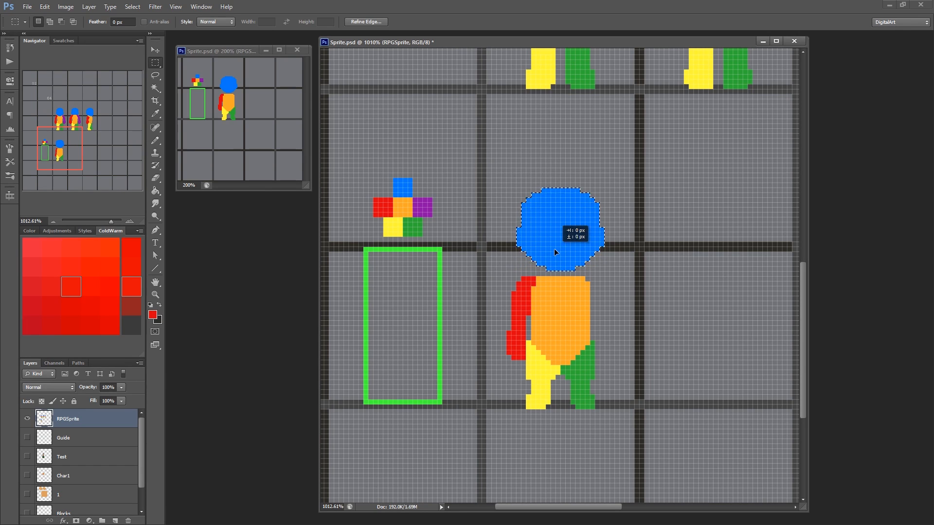
Duplicate the red arm onto a new layer, move the copy to the torso's opposite side and flip it horizontally.
key(w)
click(514, 307)
key(ctrl+j)
drag(514, 308, 608, 312)
key(ctrl+shift+h)
Recolour the copied arm with the purple from the colour swatches above the green frame.
key(b)
alt+click(424, 210)
key(w)
click(617, 305)
key(alt+BackSpace)
Move the purple arm inward against the torso and merge its layer down.
key(m)
drag(594, 271, 635, 362)
drag(620, 324, 606, 323)
key(ctrl+d)
key(b)
key(ctrl+e)
Move the blue head down about 3 pixels so it overlaps the top of the torso.
mouse_move(523, 243)
mouse_down()
mouse_move(550, 242)
mouse_move(539, 242)
mouse_up()
key(m)
drag(523, 183, 644, 274)
drag(582, 250, 579, 266)
key(ctrl+d)
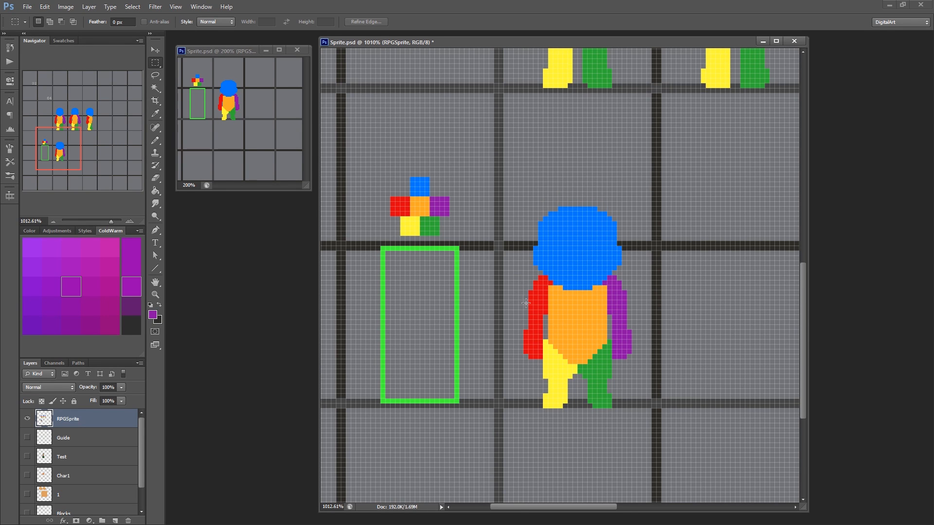
Touch up the underside of the head and the neck beside the purple shoulder in orange.
key(b)
alt+click(567, 302)
click(565, 288)
click(590, 288)
alt+click(611, 285)
alt+click(602, 290)
click(599, 283)
click(605, 278)
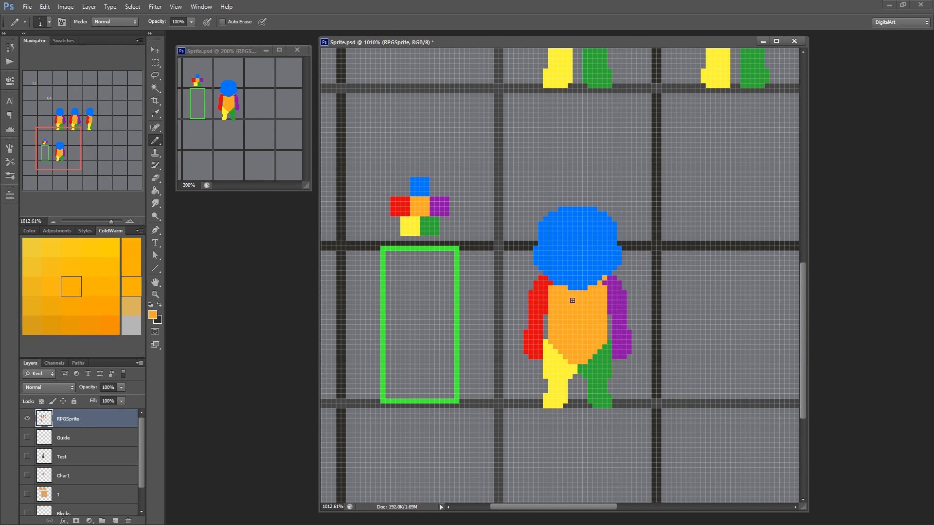
Narrow the blue head to about 16 pixels wide by shifting its two sides inward.
drag(537, 282, 536, 295)
drag(536, 294, 543, 300)
key(m)
mouse_move(591, 207)
mouse_down()
mouse_move(609, 221)
mouse_move(640, 286)
mouse_move(579, 289)
mouse_up()
drag(614, 262, 608, 261)
drag(517, 211, 548, 286)
drag(530, 212, 550, 259)
key(ctrl+d)
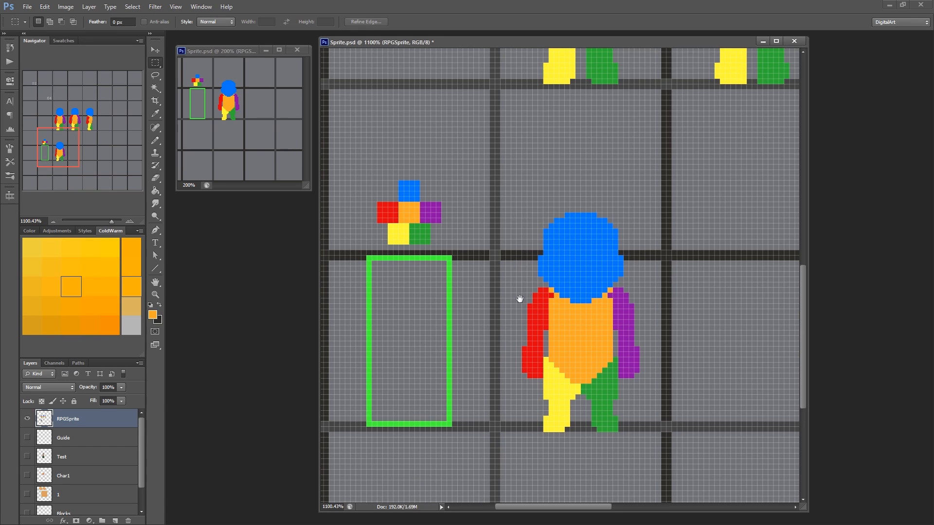
Reshape the bottom of the torso where it meets the legs, flattening it with yellow and green pixels.
drag(523, 302, 524, 257)
key(b)
drag(572, 334, 572, 330)
alt+click(576, 334)
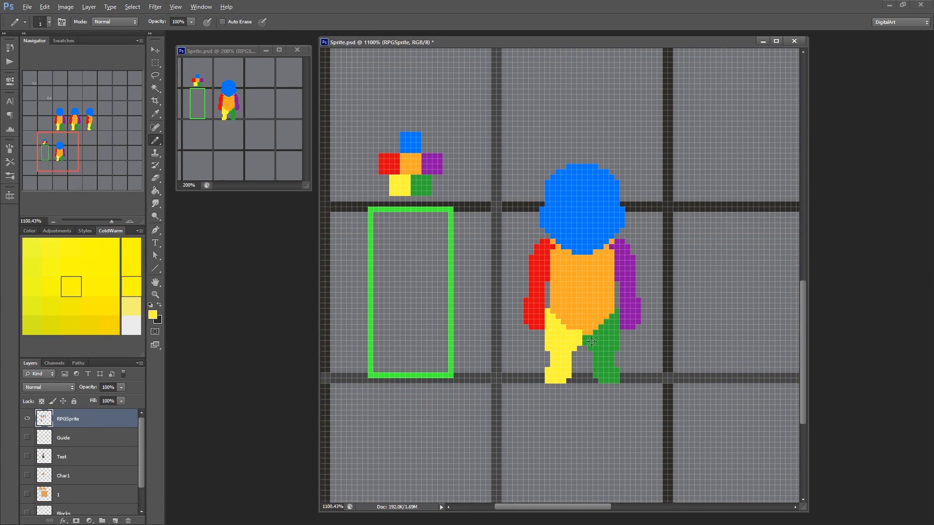
alt+click(591, 342)
scroll(591, 341, down, 3)
scroll(593, 340, up, 3)
scroll(594, 339, up, 2)
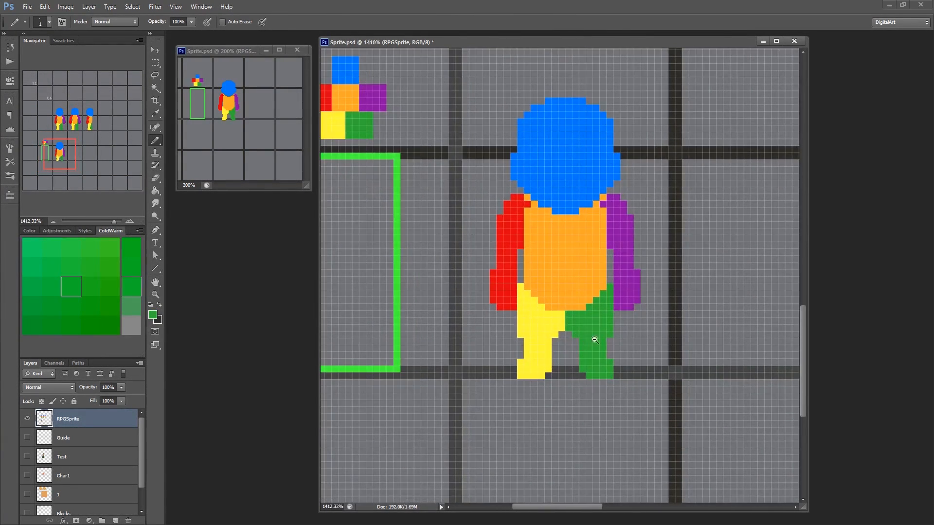
Even out the neck edges where the red and purple shoulders meet the orange torso.
drag(604, 289, 595, 322)
alt+click(601, 238)
click(588, 244)
alt+click(517, 234)
mouse_move(525, 244)
mouse_down()
mouse_move(563, 280)
mouse_move(528, 264)
mouse_up()
alt+click(588, 244)
click(582, 244)
alt+click(563, 280)
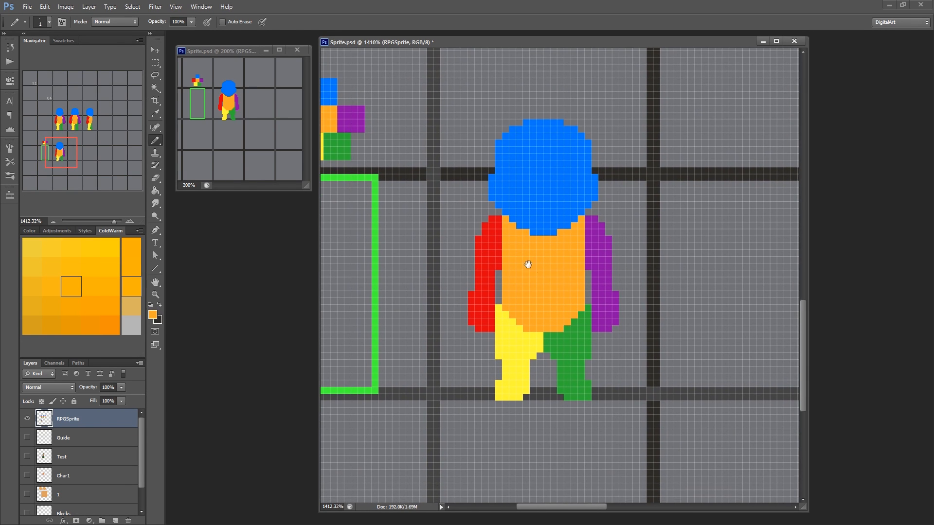
Narrow the torso's waist by deleting a strip of pixels along each side.
key(m)
drag(591, 271, 577, 305)
key(Delete)
mouse_move(495, 270)
mouse_down()
mouse_move(508, 304)
mouse_move(501, 311)
mouse_up()
key(Delete)
key(ctrl+d)
key(Delete)
mouse_move(585, 305)
mouse_down()
mouse_move(591, 311)
mouse_move(575, 329)
mouse_move(582, 307)
mouse_up()
key(Delete)
key(ctrl+d)
key(b)
Touch up both hips in orange and extend the tops of the legs in yellow and green.
click(581, 301)
click(505, 301)
alt+click(506, 325)
click(499, 308)
alt+click(584, 322)
click(588, 308)
Cut away more pixels on both sides of the waist to open the gaps between torso and arms.
key(m)
drag(504, 283, 512, 292)
key(Delete)
drag(595, 282, 585, 297)
key(Delete)
key(ctrl+d)
key(b)
alt+click(580, 282)
drag(549, 321, 563, 291)
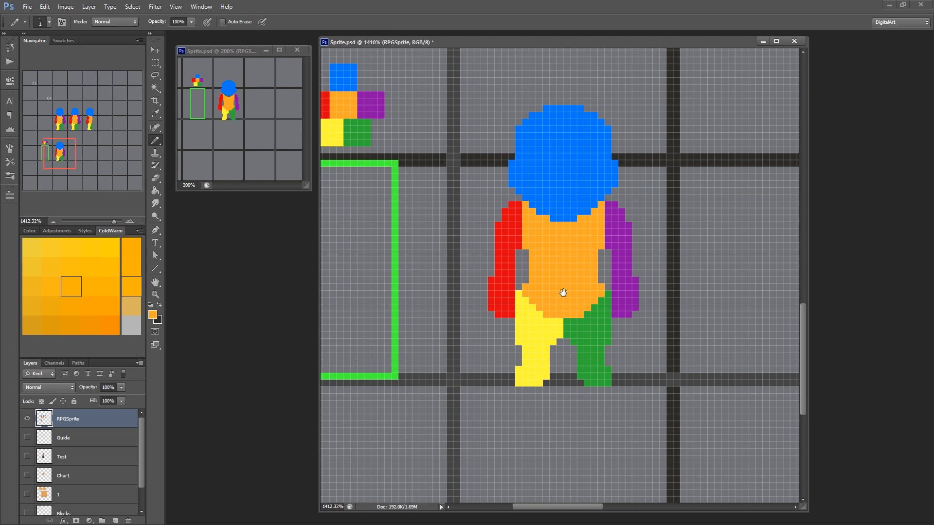
Widen the purple and red hands by one pixel toward the hips.
alt+click(615, 290)
alt+click(508, 294)
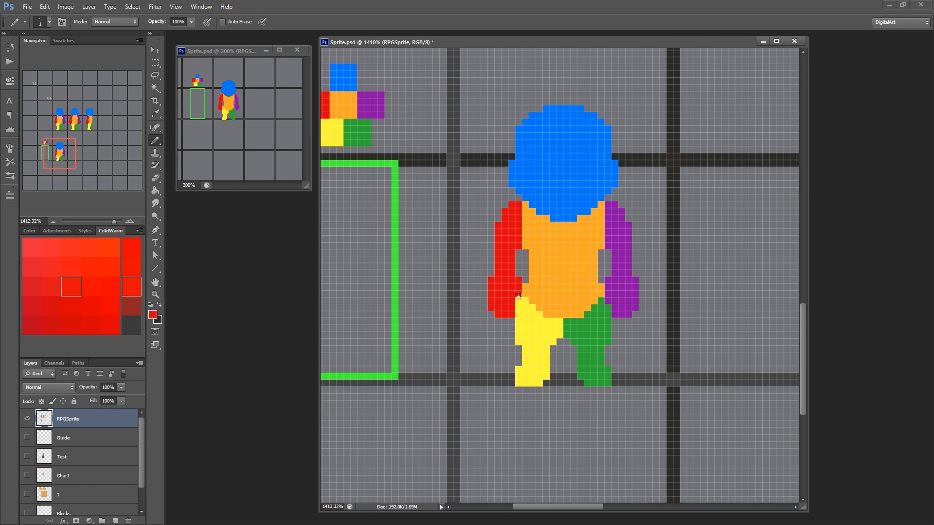
drag(549, 303, 537, 326)
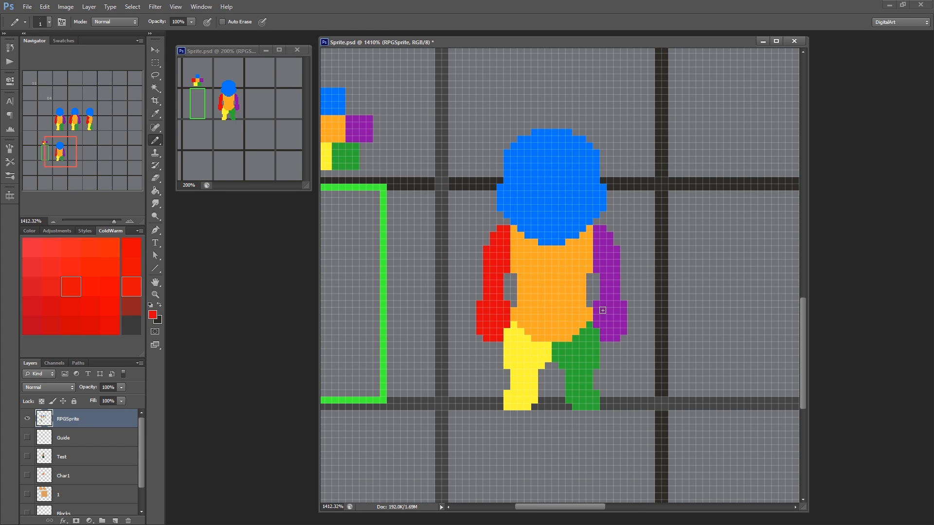
Shift the purple and red hands up by one pixel.
key(m)
drag(596, 305, 623, 340)
drag(507, 304, 479, 326)
drag(480, 323, 499, 338)
key(ctrl+d)
Extend the yellow and green legs upward along the torso's sides to reshape the hips.
key(b)
alt+click(508, 327)
alt+click(589, 337)
mouse_move(586, 339)
mouse_down()
mouse_move(588, 360)
mouse_move(579, 346)
mouse_up()
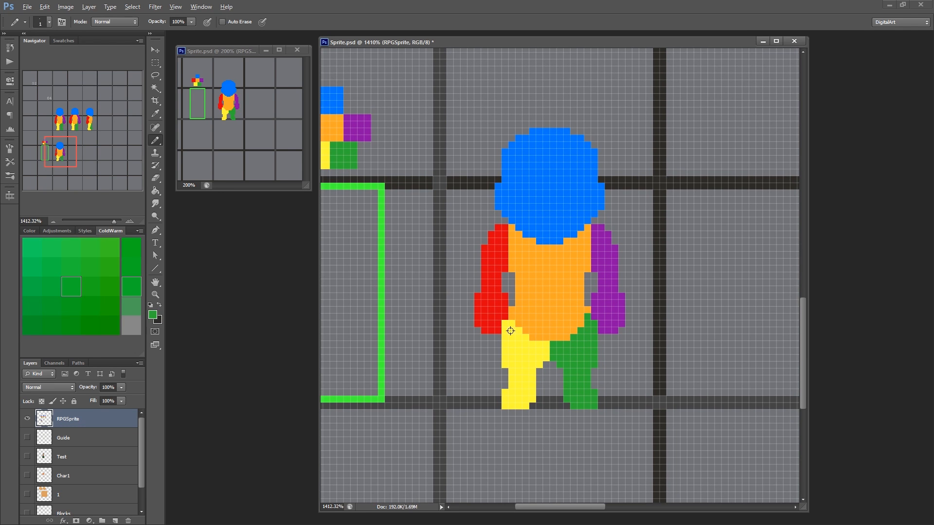
alt+click(510, 330)
click(511, 317)
click(512, 310)
alt+click(588, 319)
click(588, 311)
drag(575, 380, 582, 353)
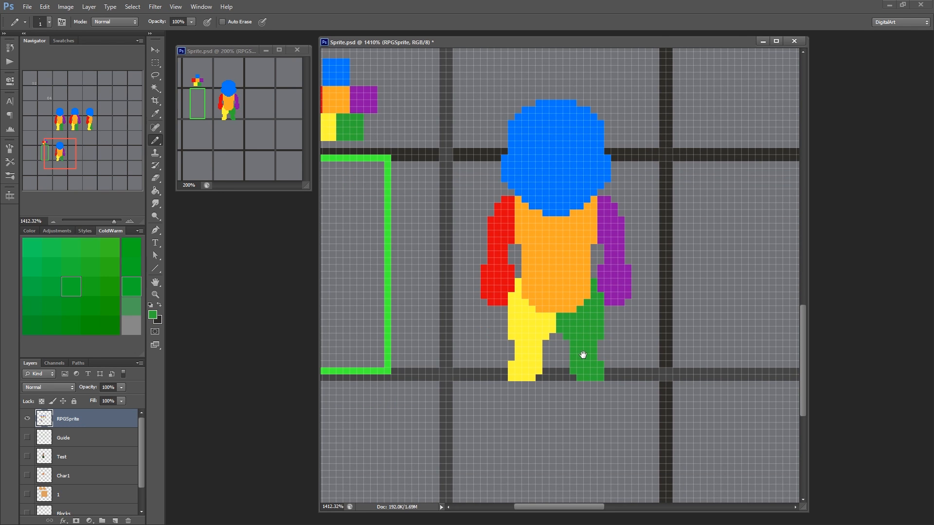
Trim a one-pixel strip off the outer edges of the yellow and green thighs.
key(m)
drag(508, 293, 515, 339)
key(Delete)
drag(598, 294, 604, 340)
key(Delete)
key(ctrl+d)
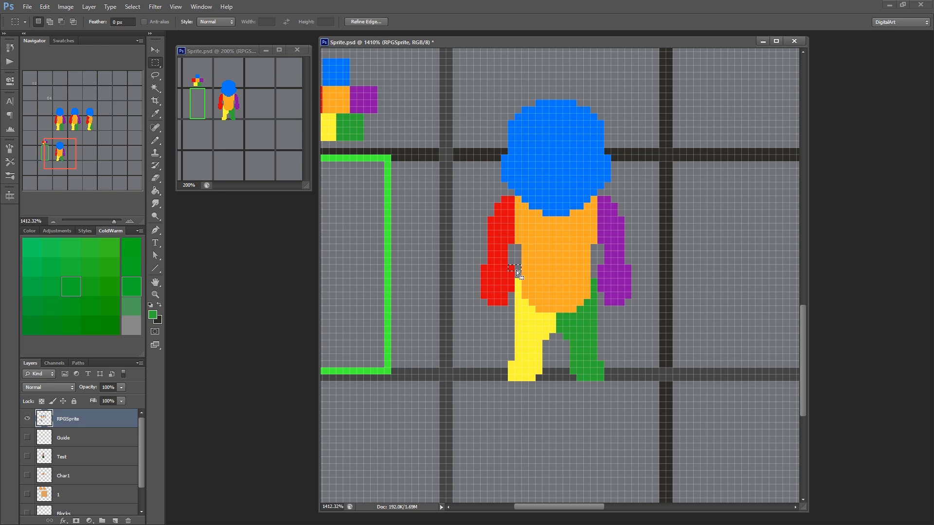
Nudge the purple and red hands inward by one pixel toward the torso.
key(ctrl+d)
drag(583, 292, 634, 329)
key(ctrl+Left)
key(ctrl+d)
drag(490, 294, 484, 323)
key(ctrl+Right)
key(ctrl+d)
Lower the outer shoulders of both arms by one pixel and touch up their edges in purple and red.
drag(609, 215, 629, 242)
mouse_move(511, 214)
mouse_down()
mouse_move(503, 240)
mouse_move(481, 238)
mouse_up()
key(ctrl+Down)
key(ctrl+d)
key(b)
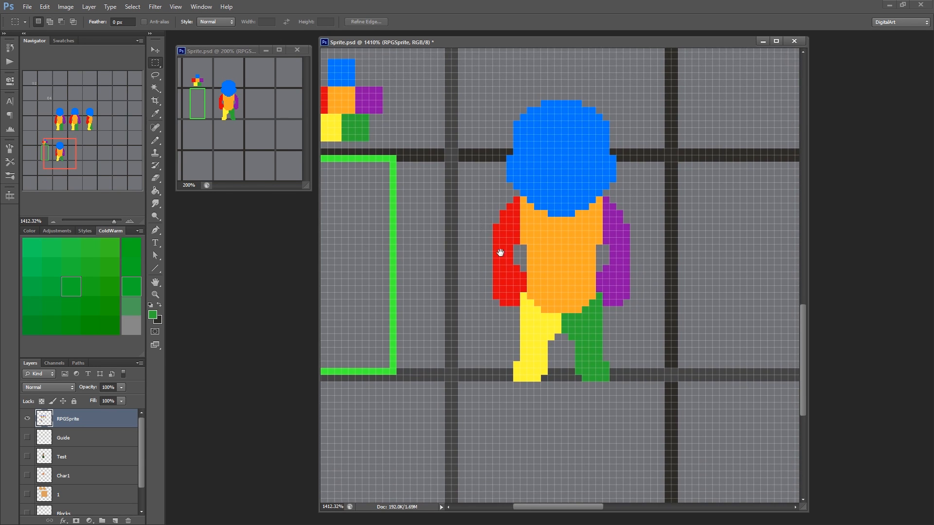
alt+click(625, 231)
alt+click(500, 237)
drag(508, 274, 511, 281)
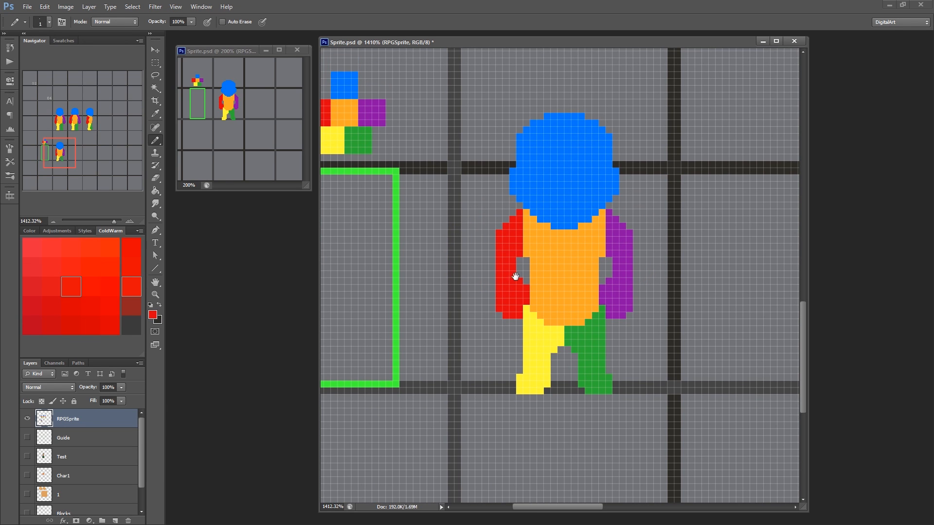
Move the red and purple hands outward by one pixel, away from the torso.
key(m)
mouse_move(495, 278)
mouse_down()
mouse_move(530, 307)
mouse_move(530, 319)
mouse_up()
drag(599, 279, 632, 318)
drag(612, 302, 619, 301)
key(ctrl+d)
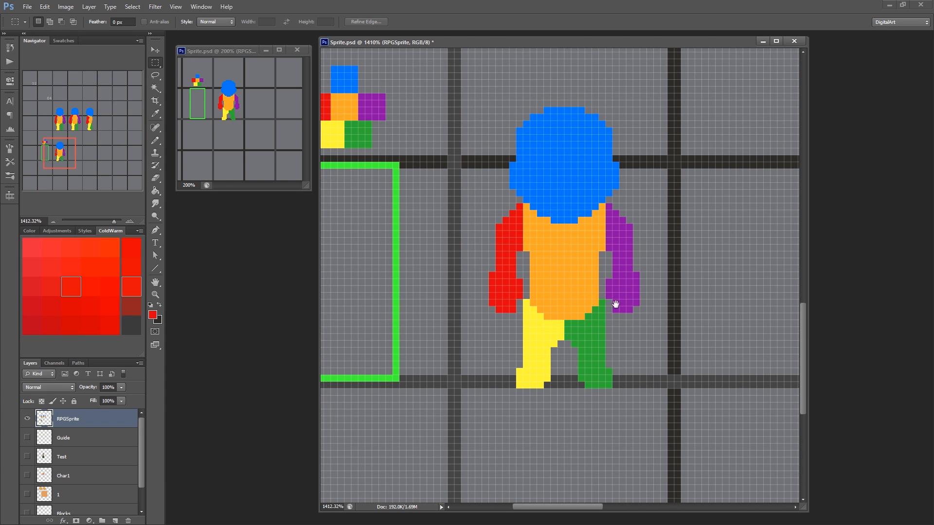
Move the red hand and the purple hand down by one pixel.
drag(488, 273, 520, 315)
key(ctrl+Down)
mouse_move(605, 273)
mouse_down()
mouse_move(639, 315)
mouse_move(622, 275)
mouse_move(630, 275)
mouse_up()
key(ctrl+Down)
Fill in and touch up the lower arms around the hands in purple and red.
key(ctrl+d)
key(b)
alt+click(618, 284)
alt+click(510, 284)
drag(512, 275, 499, 276)
mouse_move(501, 286)
mouse_down()
mouse_move(481, 261)
mouse_move(491, 290)
mouse_up()
key(m)
mouse_move(467, 225)
mouse_down()
mouse_move(481, 238)
mouse_move(621, 235)
mouse_up()
key(b)
click(477, 235)
key(ctrl+z)
drag(553, 279, 528, 237)
Delete the red arm and the purple arm from the sides of the torso.
mouse_move(516, 259)
mouse_down()
mouse_move(496, 252)
mouse_move(512, 293)
mouse_move(530, 276)
mouse_move(546, 294)
mouse_up()
key(m)
drag(474, 221, 507, 264)
key(Delete)
drag(480, 331, 509, 266)
key(Delete)
drag(576, 224, 608, 320)
key(Delete)
Draw a new curved arm with a hand beside the torso, using the purple from the colour swatch blocks.
drag(481, 134, 591, 280)
drag(550, 236, 550, 247)
mouse_move(487, 146)
mouse_down()
mouse_move(595, 320)
mouse_move(598, 343)
mouse_up()
drag(554, 267, 553, 279)
click(491, 314)
drag(476, 290, 515, 266)
key(b)
alt+click(427, 126)
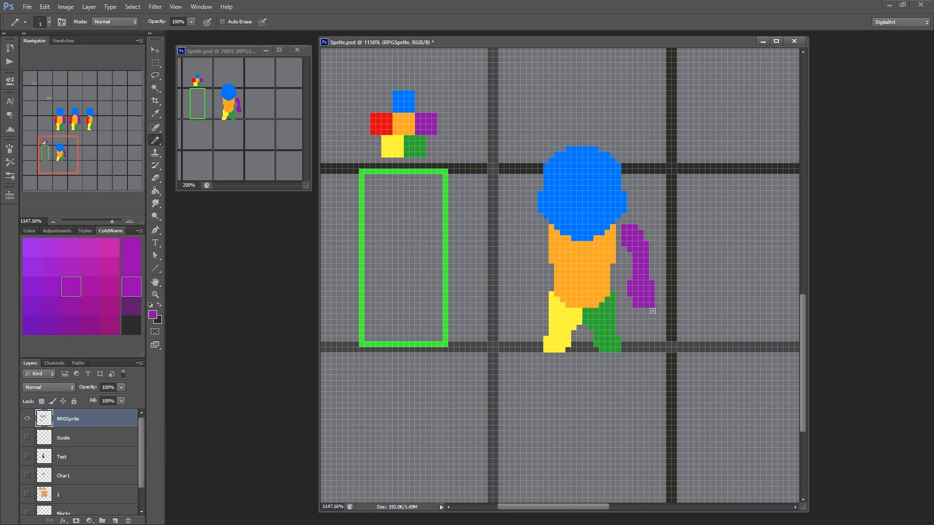
Move the new purple arm inward by one pixel and touch up its shoulder and forearm.
key(m)
mouse_move(654, 313)
mouse_down()
mouse_move(639, 203)
mouse_move(621, 224)
mouse_up()
drag(639, 265, 634, 269)
key(ctrl+d)
mouse_move(622, 230)
mouse_down()
mouse_move(654, 312)
mouse_move(639, 300)
mouse_up()
key(ctrl+d)
key(b)
drag(635, 233, 635, 238)
mouse_move(622, 260)
mouse_down()
mouse_move(634, 267)
mouse_move(639, 240)
mouse_up()
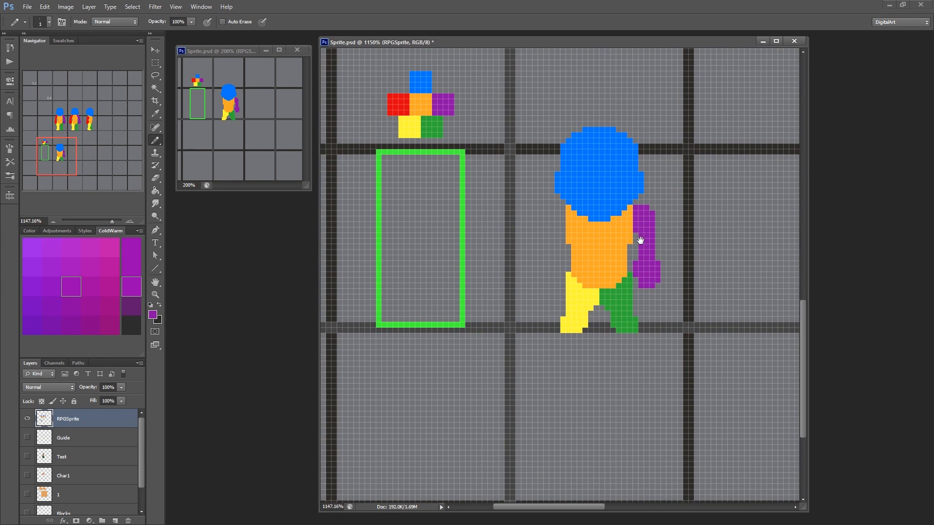
Shift the upper section of the purple arm inward by one pixel and smooth the elbow in purple.
key(m)
drag(628, 199, 656, 236)
drag(648, 230, 642, 229)
key(ctrl+d)
drag(646, 262, 650, 243)
alt+click(654, 247)
ctrl+click(651, 238)
key(b)
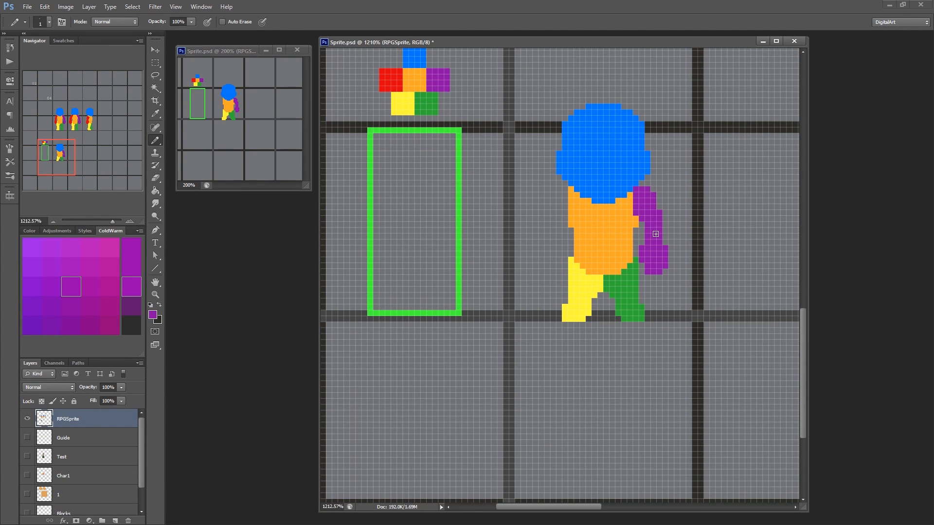
drag(654, 226, 651, 247)
mouse_move(650, 289)
mouse_down()
mouse_move(655, 276)
mouse_move(649, 286)
mouse_up()
Try moving the purple hand inward by one pixel toward the torso.
key(m)
drag(644, 249, 682, 286)
drag(667, 273, 661, 273)
key(ctrl+d)
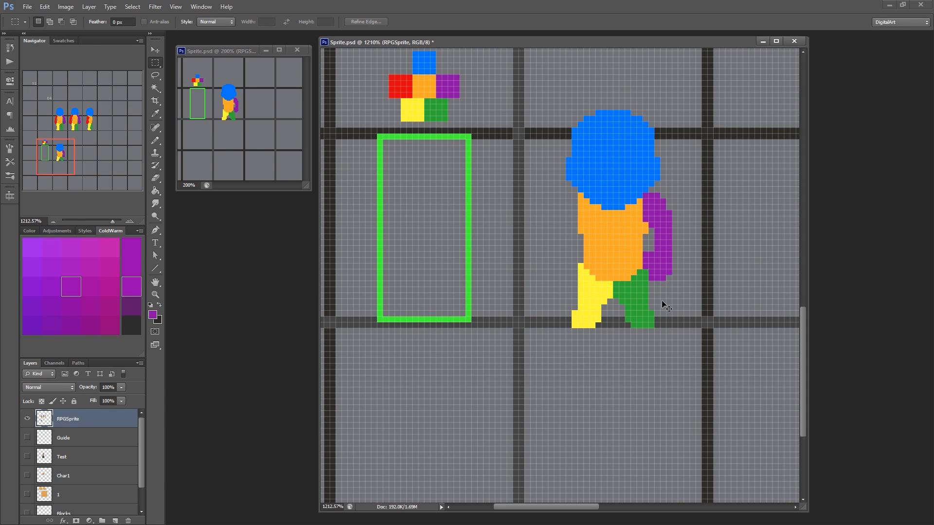
Copy the purple arm to a new layer and flip it horizontally onto the opposite side of the torso.
drag(643, 193, 655, 252)
drag(649, 252, 568, 255)
key(ctrl+j)
key(ctrl+shift+h)
Recolour the mirrored arm with the red from the colour swatch blocks.
key(w)
click(555, 210)
key(b)
alt+click(400, 87)
key(alt+BackSpace)
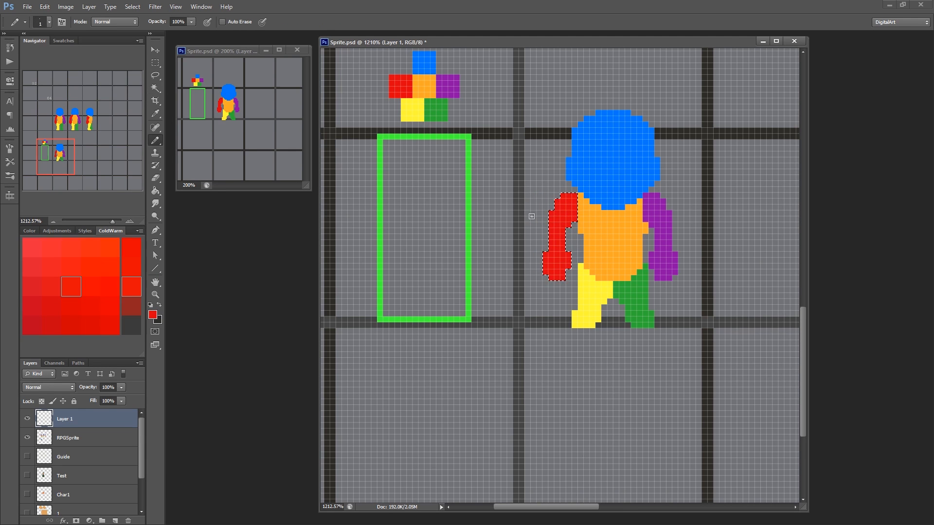
Merge the red arm's layer down into the RPGSprite layer and clear the selection.
key(m)
key(ctrl+d)
mouse_move(558, 229)
mouse_down()
mouse_move(549, 251)
mouse_move(541, 232)
mouse_move(550, 232)
mouse_up()
key(b)
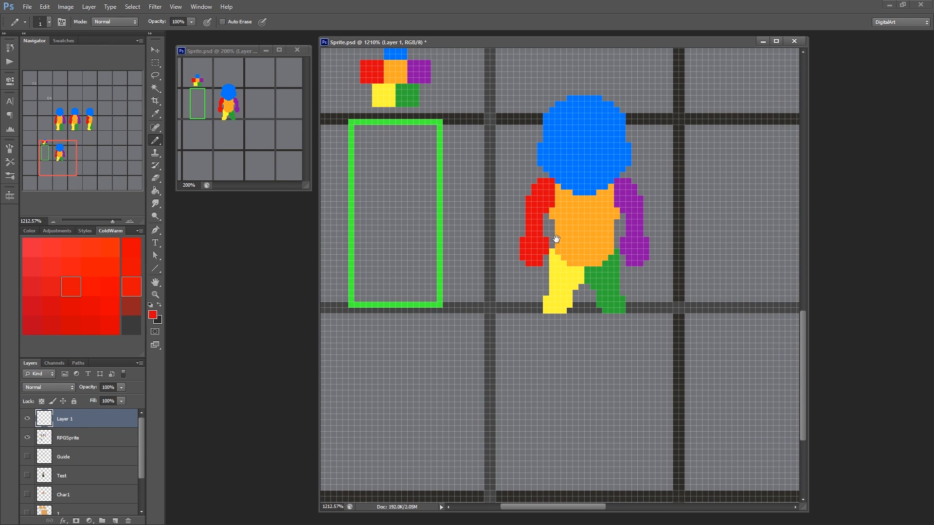
key(m)
key(ctrl+e)
key(ctrl+d)
Touch up the edges where both arms meet the torso in purple, red and orange.
key(b)
alt+click(619, 204)
click(617, 211)
alt+click(549, 204)
click(551, 210)
mouse_move(578, 236)
mouse_down()
mouse_move(577, 250)
mouse_move(575, 226)
mouse_up()
alt+click(577, 250)
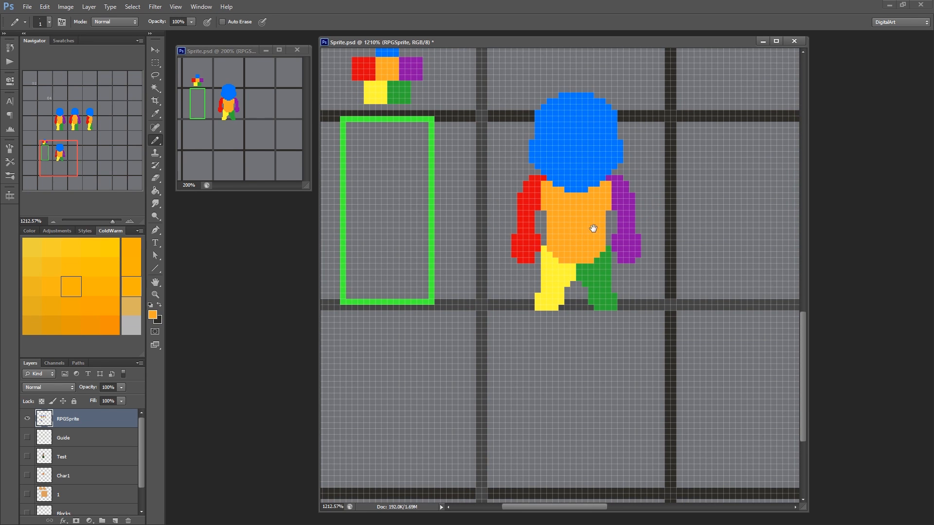
alt+click(622, 211)
alt+click(535, 214)
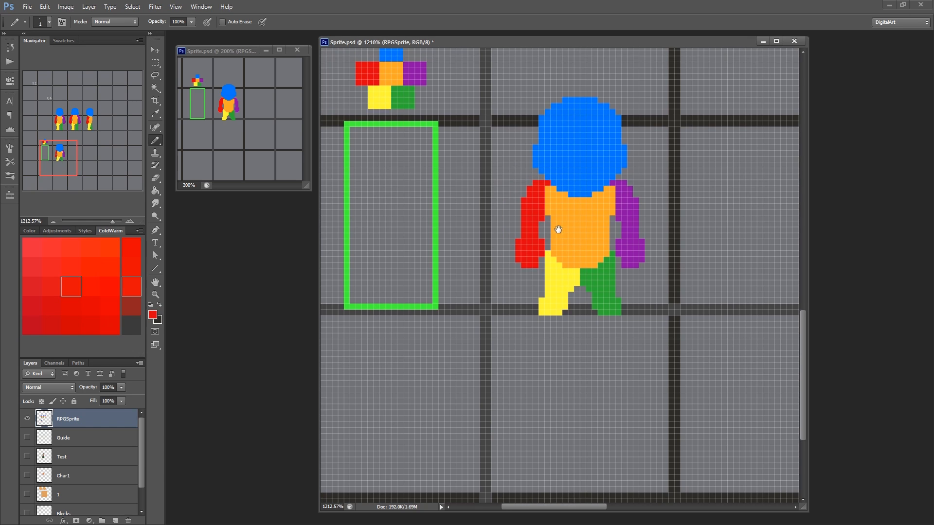
drag(587, 253, 561, 274)
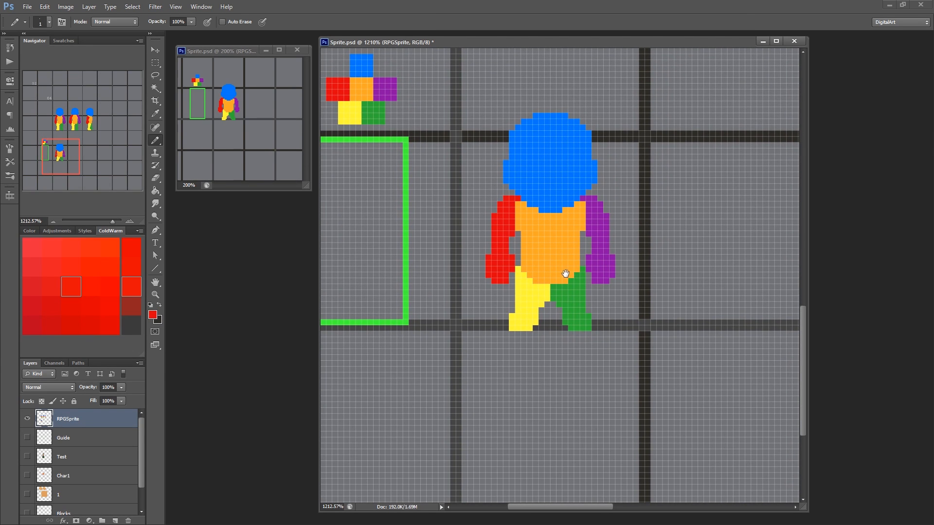
Split the body below the head down the middle and move each half outward by one pixel.
key(m)
mouse_move(551, 332)
mouse_down()
mouse_move(628, 250)
mouse_move(632, 213)
mouse_up()
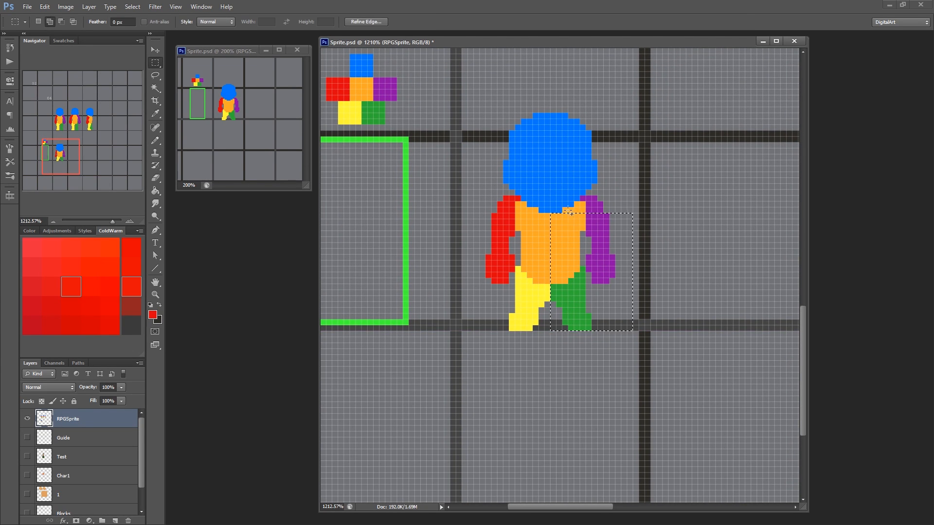
shift+drag(563, 208, 630, 208)
ctrl+drag(565, 261, 572, 261)
drag(480, 196, 550, 213)
key(ctrl+Left)
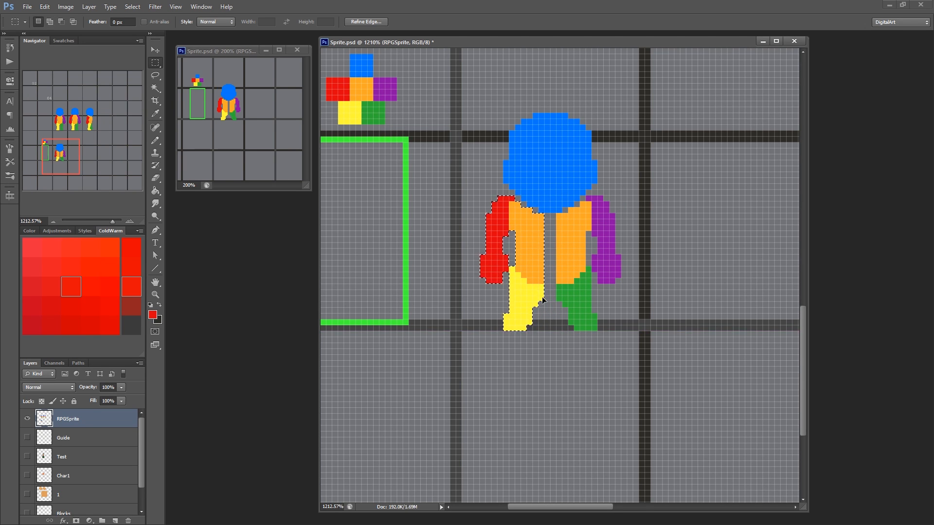
Fill the central gap with orange, yellow and green, and touch up the shoulder edges.
key(ctrl+d)
key(b)
alt+click(541, 297)
mouse_move(547, 293)
mouse_down()
mouse_move(547, 217)
mouse_move(553, 276)
mouse_up()
alt+click(564, 290)
alt+click(558, 280)
drag(522, 204, 518, 199)
alt+click(511, 199)
Move the purple and red arms inward by one pixel, trimming the torso's sides.
mouse_move(580, 224)
mouse_down()
mouse_move(582, 246)
mouse_move(629, 302)
mouse_up()
key(m)
drag(606, 270, 600, 270)
key(ctrl+d)
mouse_move(480, 220)
mouse_down()
mouse_move(508, 305)
mouse_move(495, 263)
mouse_move(512, 258)
mouse_up()
key(ctrl+d)
key(Delete)
key(Delete)
Extend the outer hips upward beside the torso in green and yellow.
mouse_move(573, 257)
mouse_down()
mouse_move(576, 243)
mouse_move(575, 273)
mouse_up()
key(ctrl+d)
key(b)
alt+click(576, 279)
alt+click(512, 286)
drag(510, 262, 510, 273)
drag(530, 311, 519, 286)
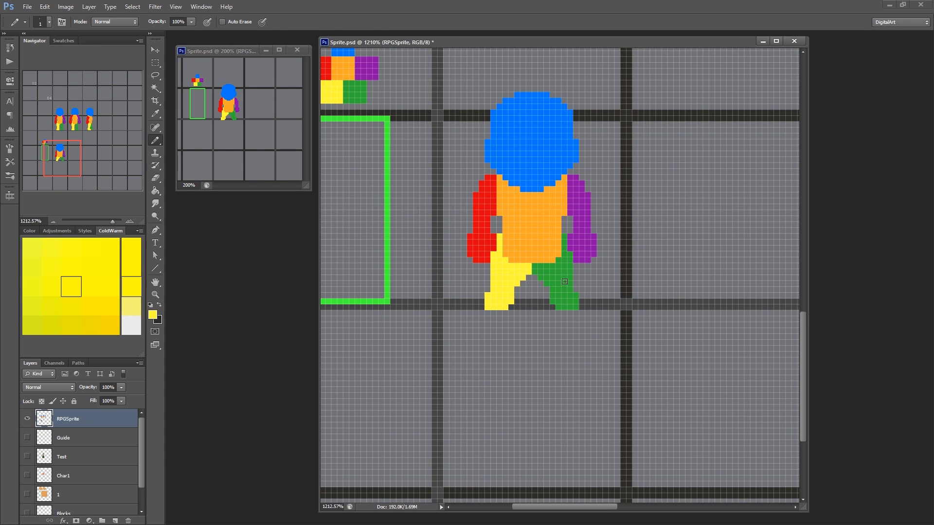
Trim the outer hips and move the green and yellow lower legs inward by one pixel.
key(m)
drag(567, 252, 571, 313)
drag(577, 315, 573, 294)
drag(556, 314, 567, 289)
drag(553, 304, 553, 290)
drag(562, 296, 556, 296)
key(ctrl+d)
mouse_move(481, 313)
mouse_down()
mouse_move(510, 289)
mouse_move(493, 255)
mouse_move(488, 301)
mouse_up()
Extend the torso's bottom edge downward by one rounded row of orange pixels.
key(b)
alt+click(527, 280)
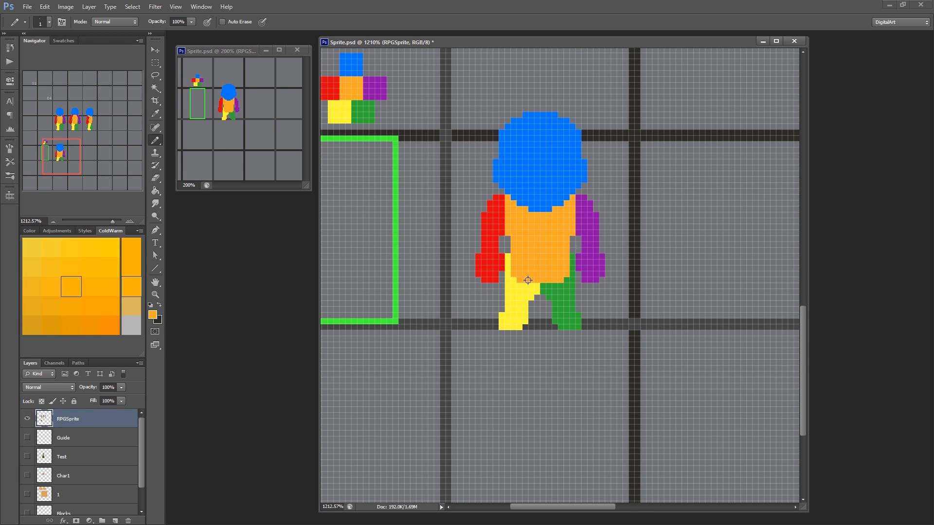
drag(528, 285, 526, 295)
drag(549, 258, 528, 303)
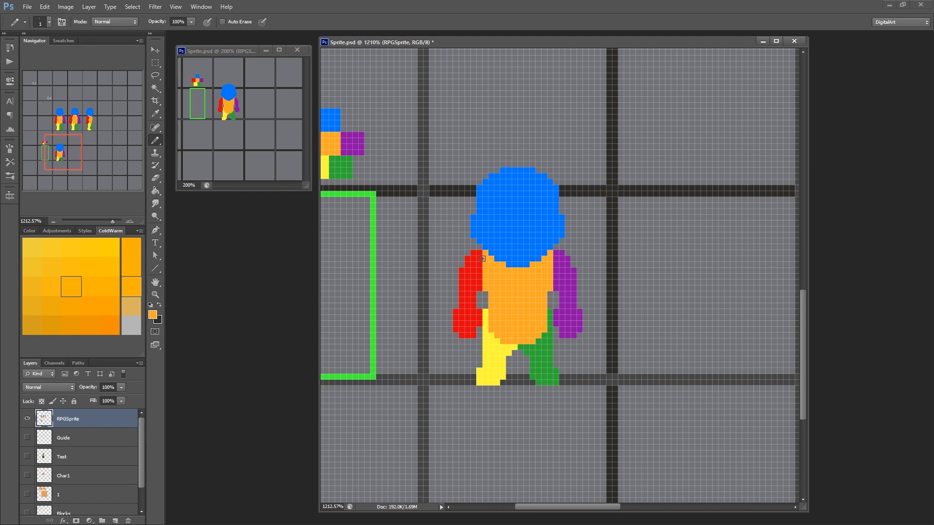
drag(524, 373, 500, 351)
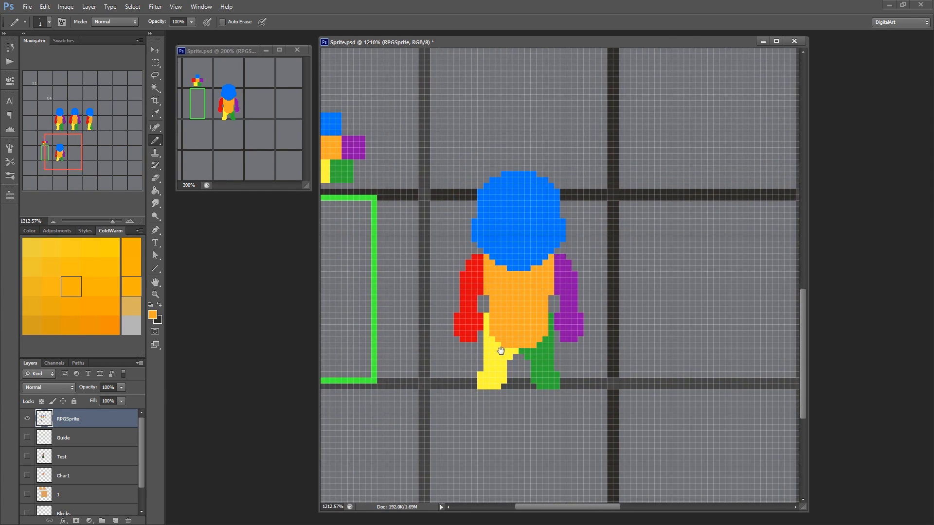
Narrow the blue head by moving each side inward by one pixel.
key(m)
mouse_move(569, 171)
mouse_down()
mouse_move(532, 214)
mouse_move(524, 253)
mouse_up()
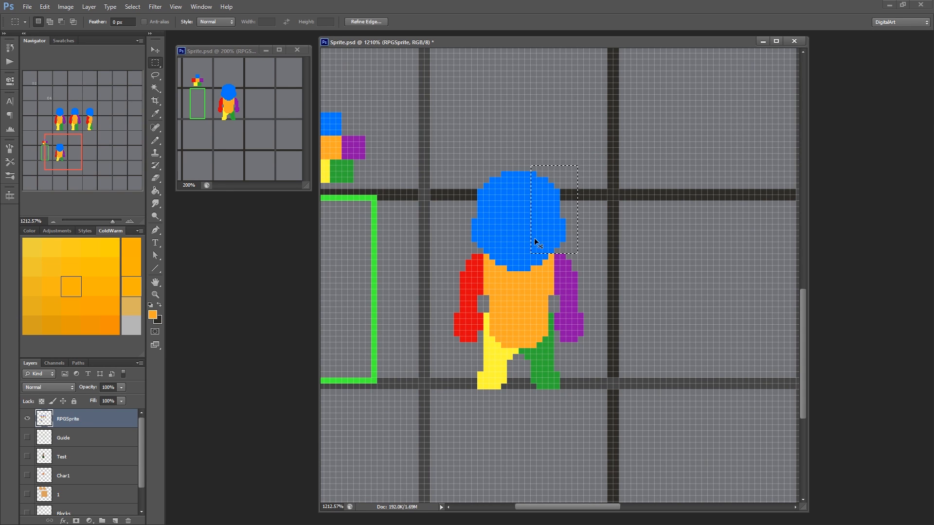
drag(457, 178, 540, 184)
key(ctrl+Right)
key(ctrl+d)
Replace the red-and-yellow half of the character with a horizontally flipped copy of the purple-and-green half, and merge it down.
drag(450, 168, 520, 389)
key(Delete)
drag(510, 156, 544, 202)
drag(517, 172, 600, 424)
key(ctrl+j)
key(ctrl+shift+h)
drag(559, 304, 491, 306)
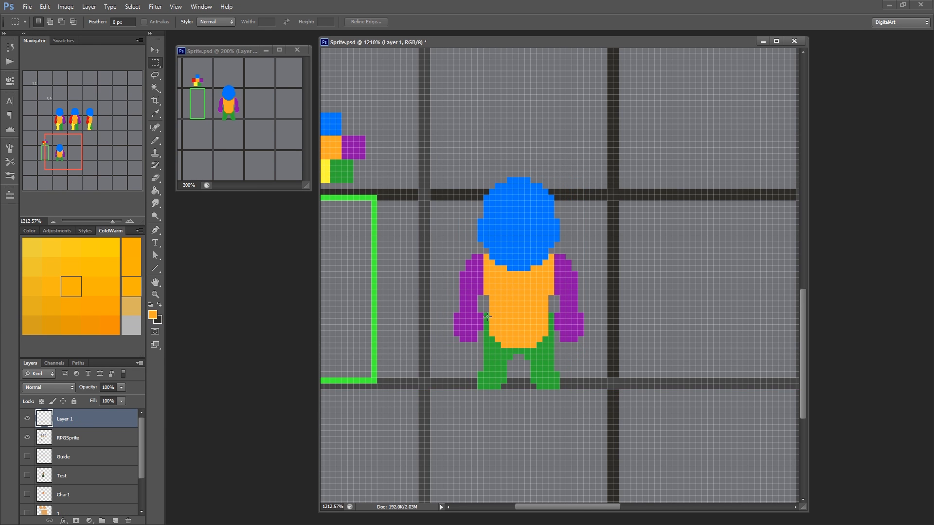
key(ctrl+e)
Recolour the mirrored purple arm with the red from the swatch blocks.
key(w)
click(469, 273)
drag(386, 216, 426, 213)
key(b)
alt+click(346, 145)
key(alt+BackSpace)
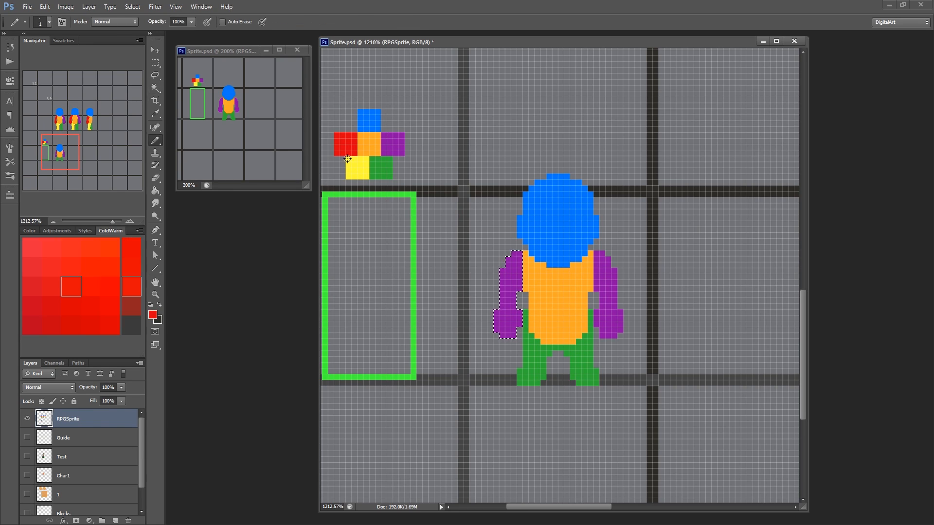
Recolour the mirrored green leg with the yellow from the swatch blocks.
key(b)
alt+click(358, 168)
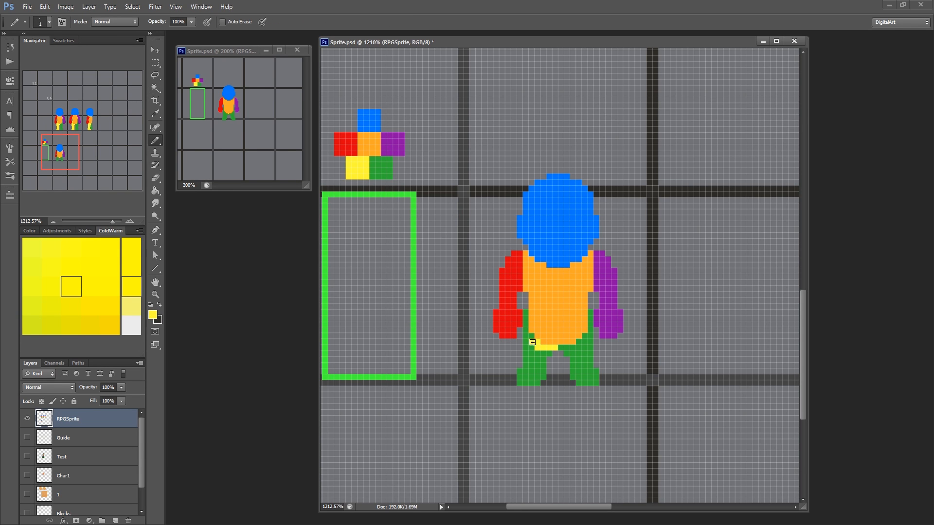
drag(530, 347, 535, 369)
Reshape the chin where the head meets the torso, using blue and orange.
drag(570, 314, 558, 329)
alt+click(546, 273)
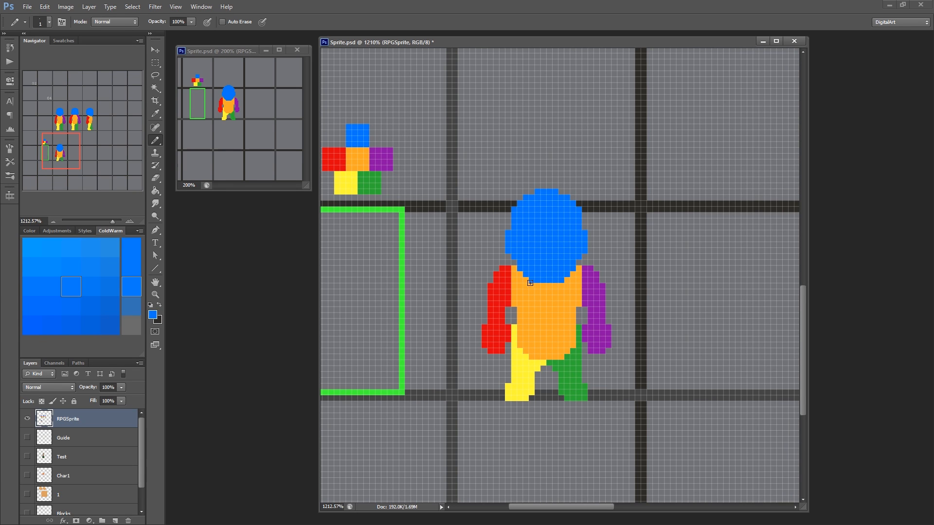
alt+click(563, 280)
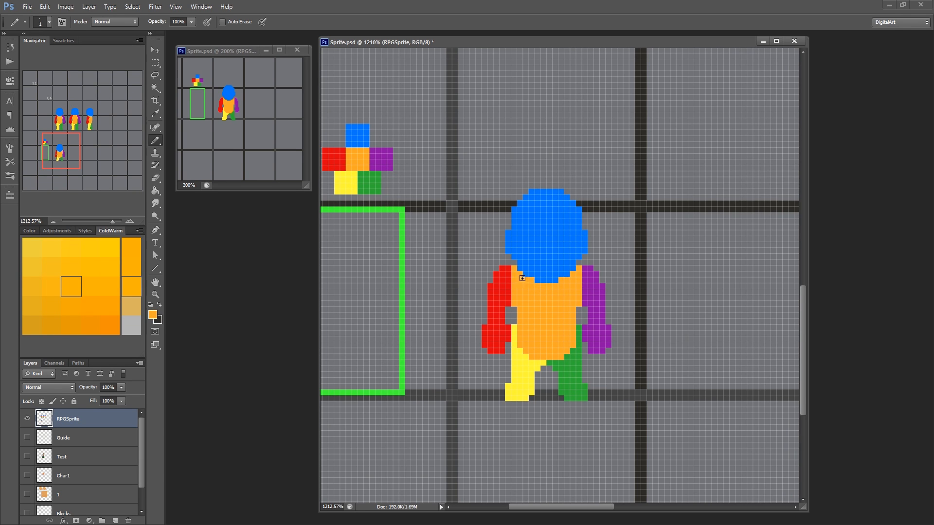
drag(553, 306, 548, 297)
Move the upper part of the head down by one pixel, shortening the head.
key(m)
drag(484, 169, 607, 256)
drag(519, 257, 566, 262)
key(ctrl+d)
drag(470, 268, 483, 251)
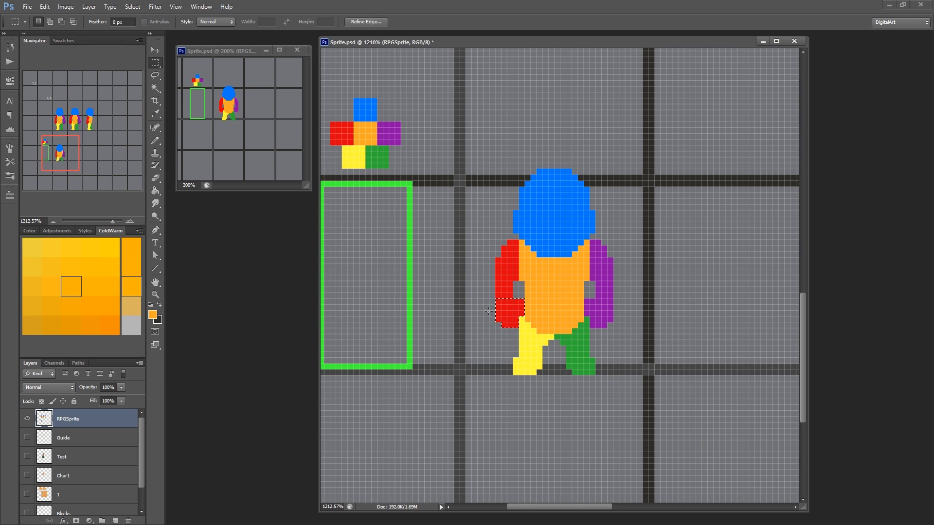
Move the head up by one pixel and erase the leftover pixels at both shoulder tops.
drag(500, 319, 502, 330)
drag(534, 286, 527, 308)
drag(501, 195, 601, 271)
drag(529, 274, 549, 267)
drag(502, 236, 513, 243)
key(Delete)
drag(584, 231, 596, 242)
key(Delete)
key(ctrl+d)
key(b)
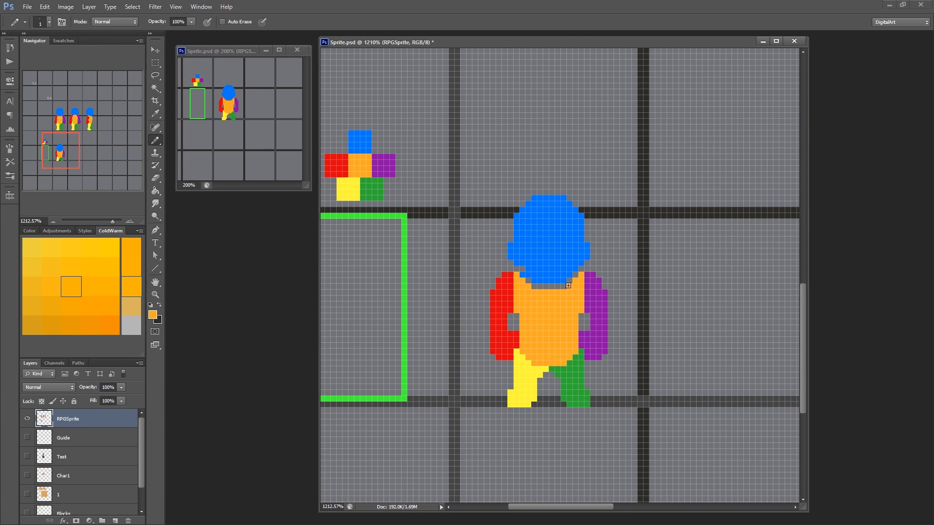
Rebuild the shoulder tops beside the neck with single purple and red pixels.
alt+click(587, 275)
click(581, 269)
alt+click(508, 276)
click(516, 268)
alt+click(520, 278)
drag(535, 289, 528, 280)
mouse_move(531, 300)
mouse_down()
mouse_move(542, 314)
mouse_move(553, 292)
mouse_move(542, 273)
mouse_move(528, 317)
mouse_move(527, 294)
mouse_move(563, 254)
mouse_up()
Close the gap between head and torso by touching up the shoulders in orange, purple and red and the chin in blue.
alt+click(518, 306)
click(525, 283)
alt+click(594, 300)
click(590, 283)
alt+click(506, 273)
click(514, 269)
alt+click(573, 273)
click(566, 269)
alt+click(523, 264)
key(m)
key(b)
drag(539, 333, 517, 314)
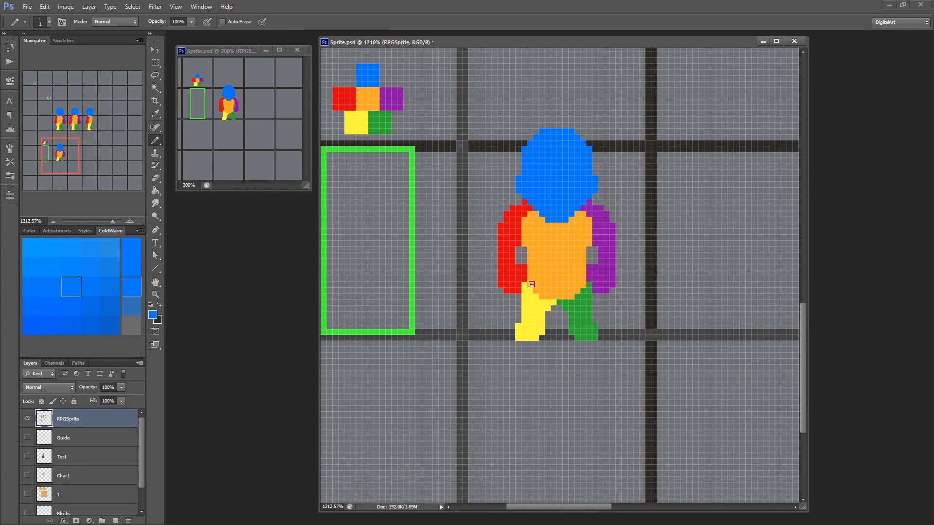
Lay the 16 by 32 px green frame over the character to compare their sizes, and undo the move.
drag(521, 248, 515, 279)
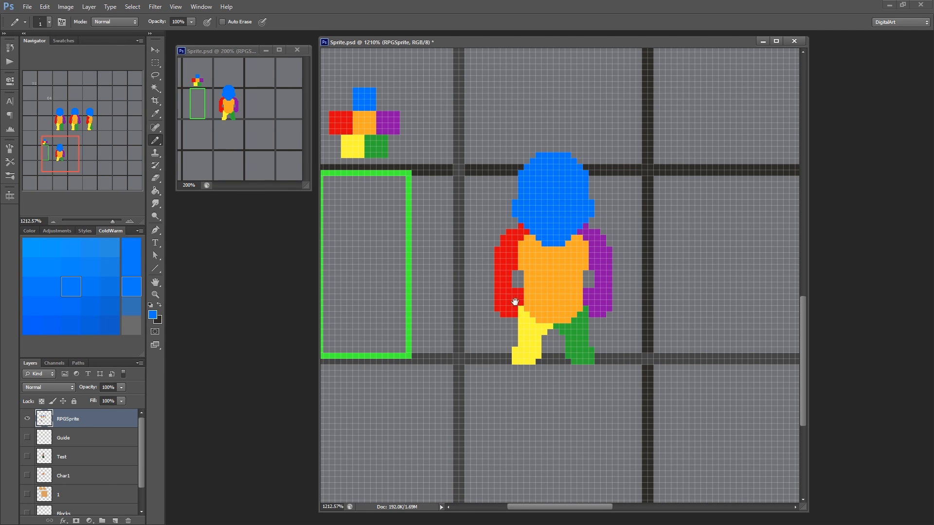
drag(507, 316, 513, 294)
drag(520, 258, 517, 287)
scroll(531, 277, down, 2)
scroll(513, 281, up, 1)
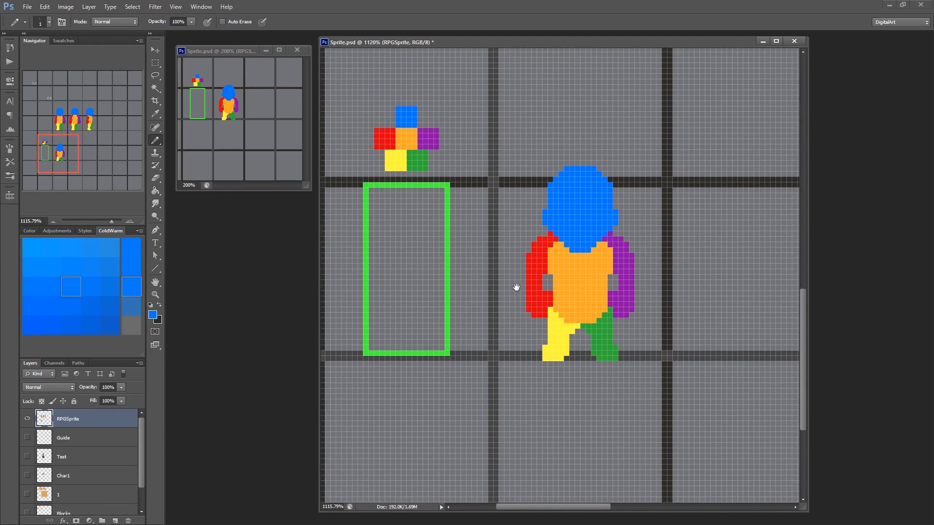
key(m)
drag(366, 185, 448, 355)
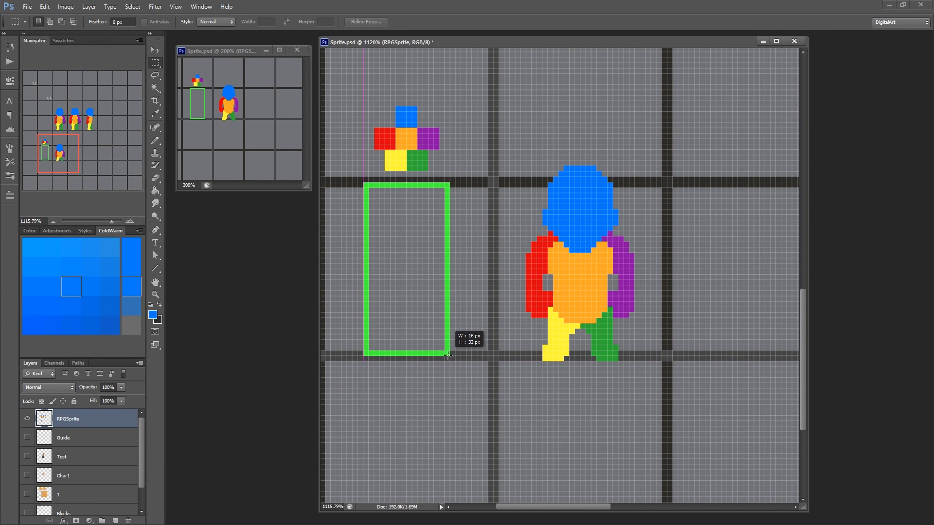
drag(399, 325, 574, 317)
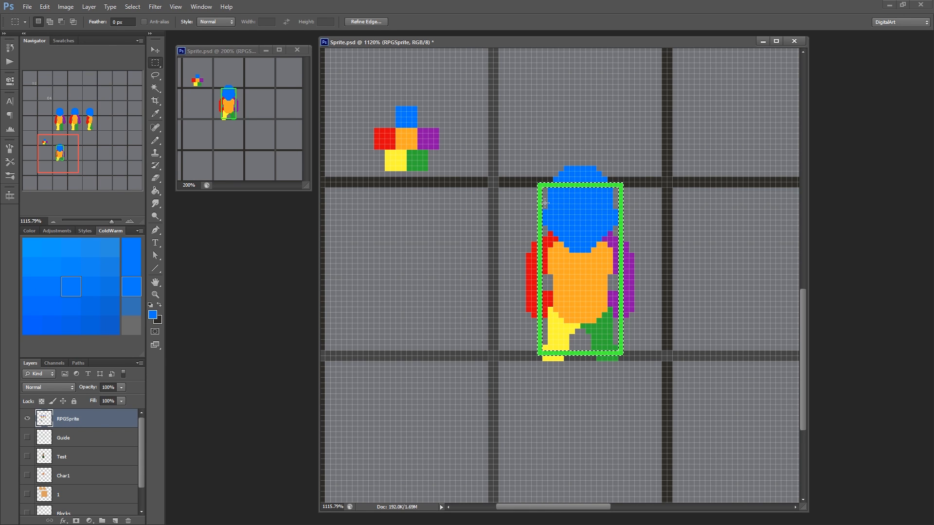
drag(545, 208, 559, 224)
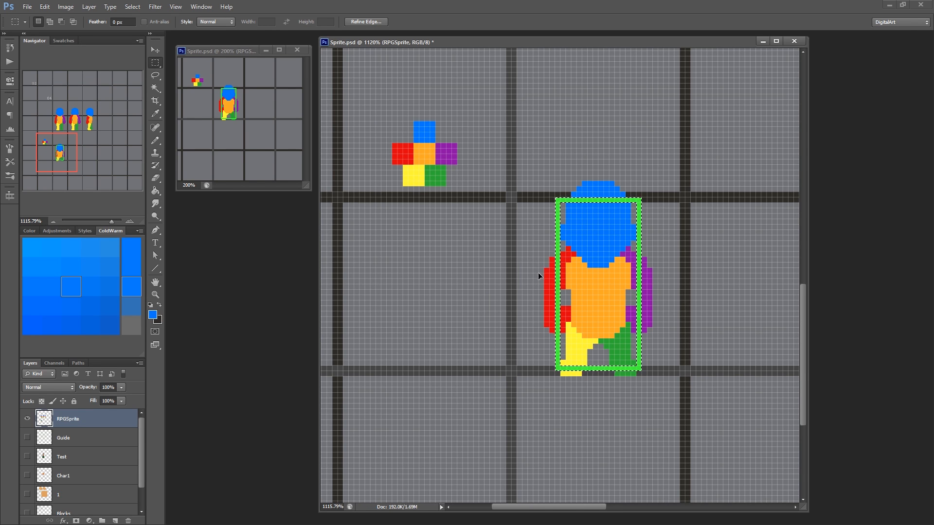
key(ctrl+z)
key(ctrl+d)
Shorten the chin by painting its lowest blue row orange.
drag(527, 257, 485, 252)
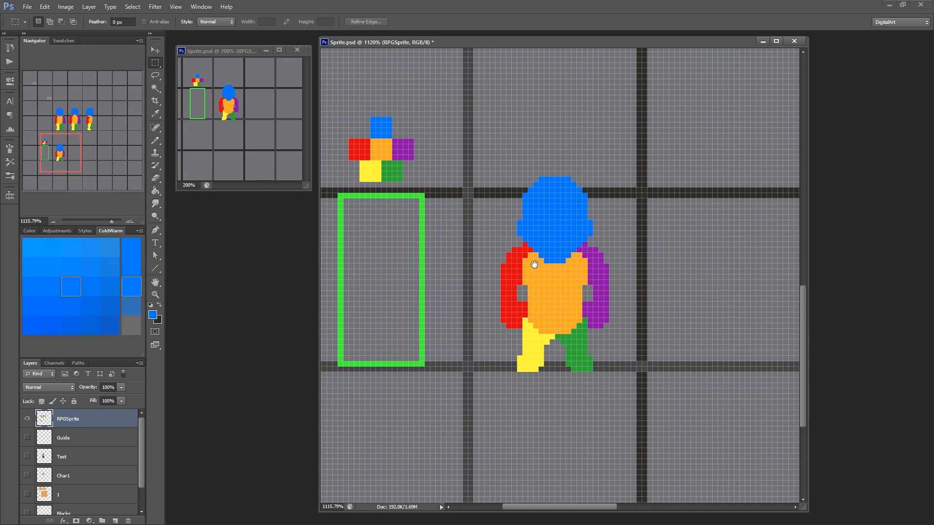
key(b)
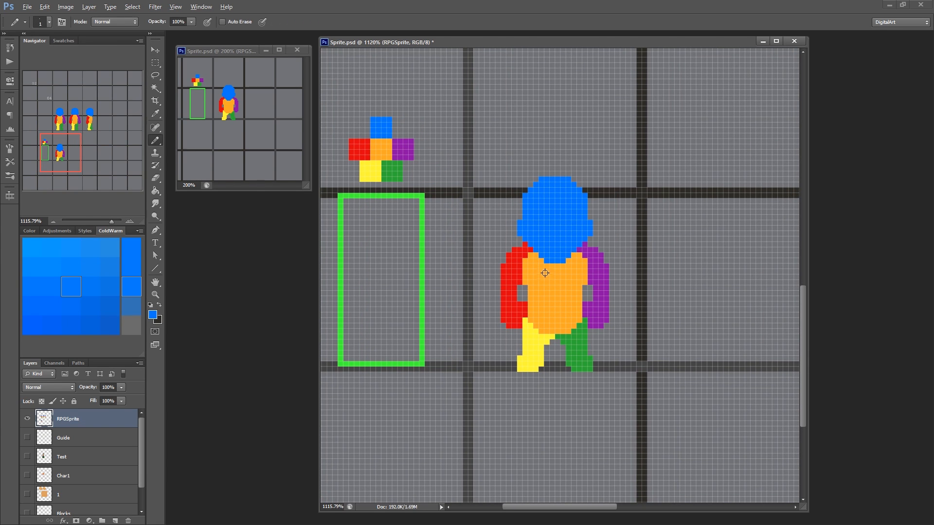
alt+click(544, 273)
drag(541, 261, 566, 263)
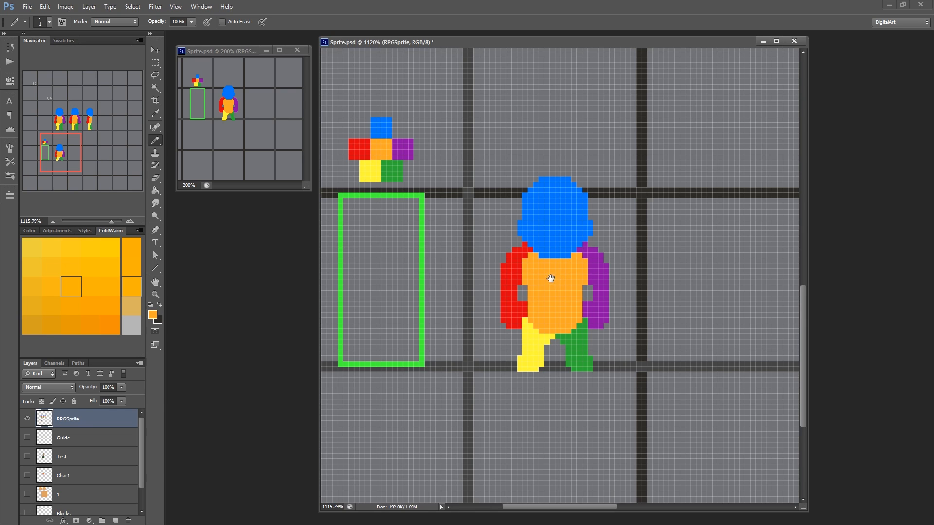
scroll(550, 278, up, 1)
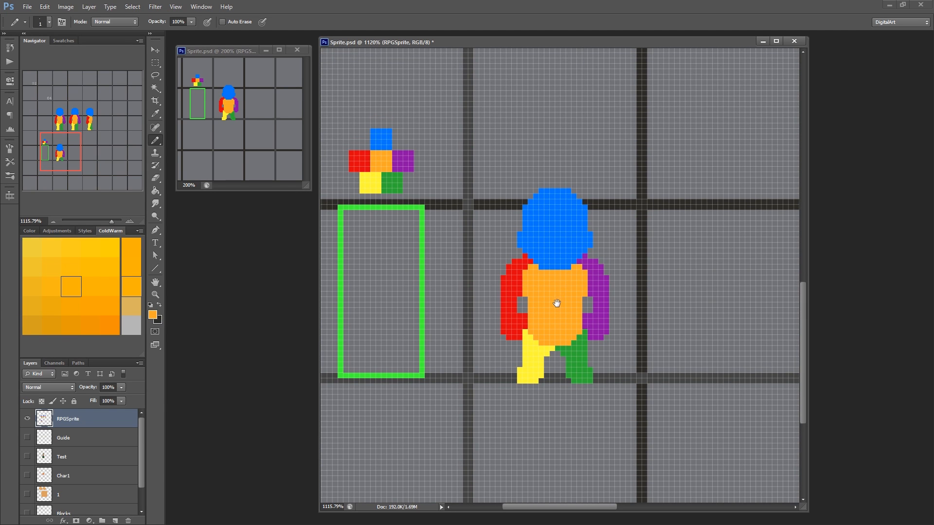
drag(556, 299, 550, 286)
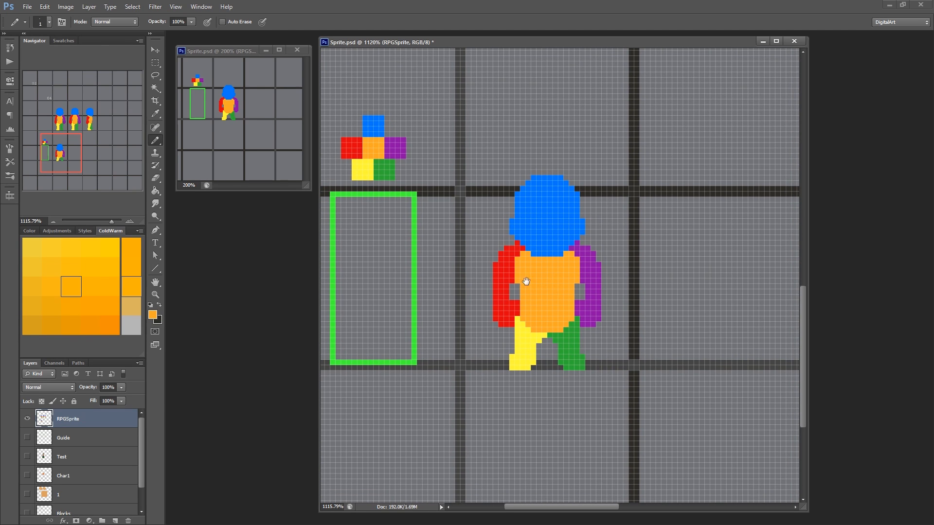
Duplicate the whole small character on a new layer into the next grid cell and merge it into the RPGSprite layer.
drag(537, 303, 488, 290)
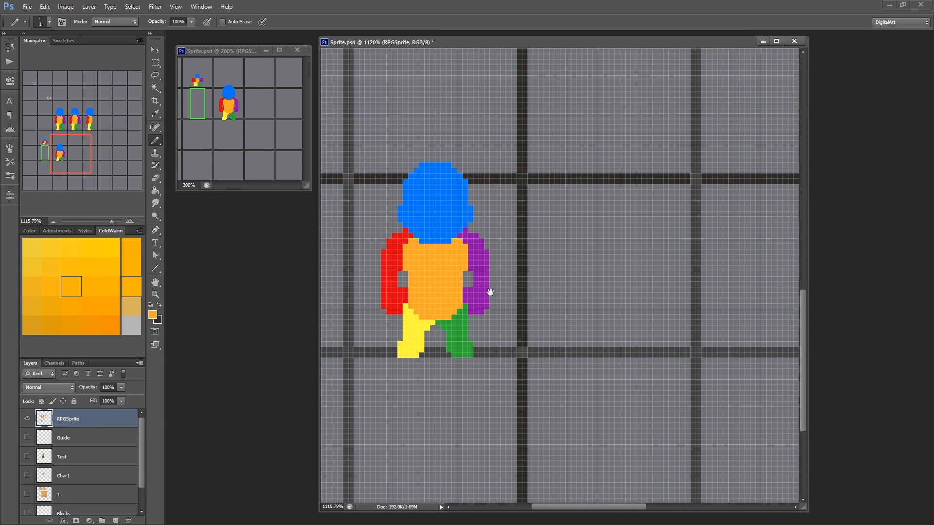
drag(508, 158, 488, 288)
drag(517, 117, 569, 141)
drag(545, 311, 585, 159)
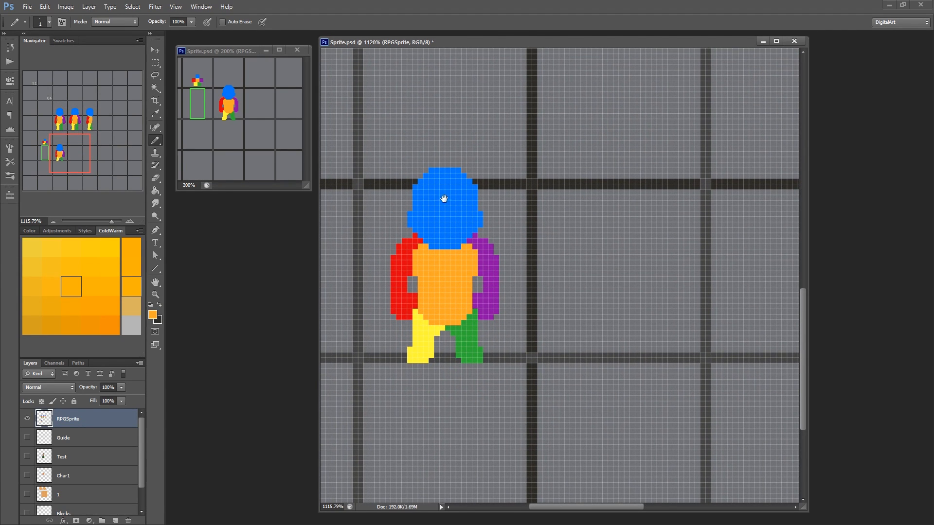
key(m)
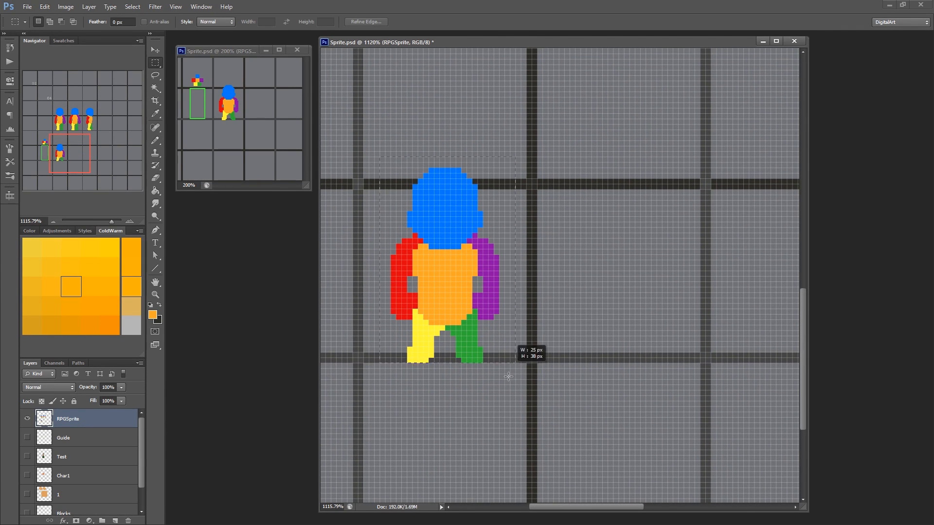
key(ctrl+shift+alt+n)
drag(448, 315, 619, 313)
drag(532, 260, 564, 282)
click(673, 265)
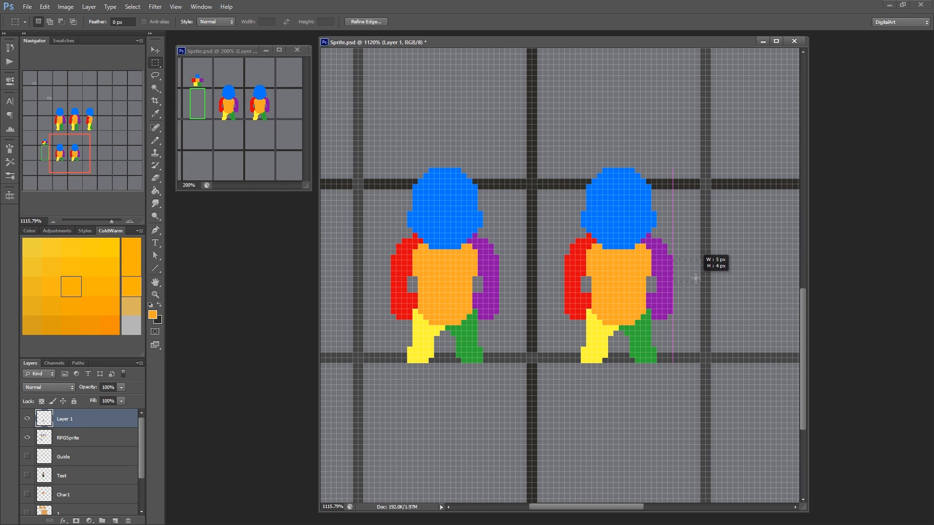
drag(666, 258, 643, 270)
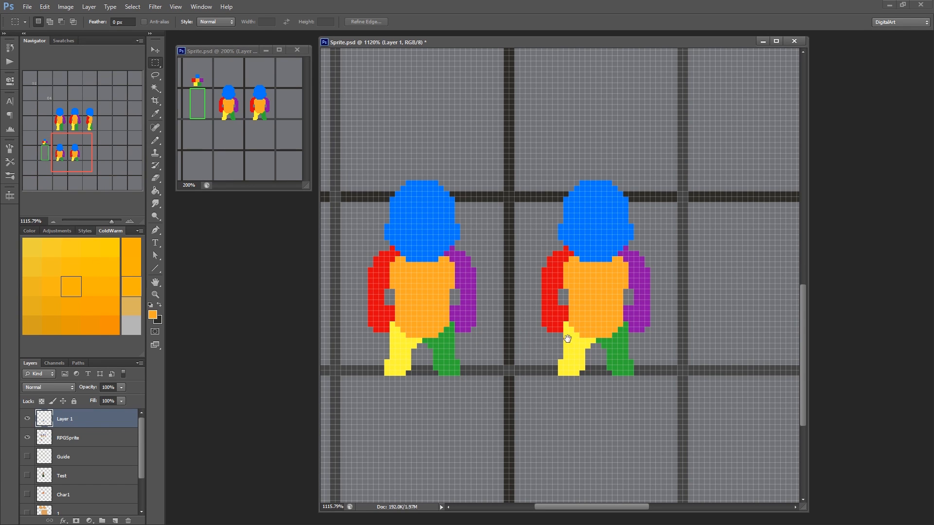
key(ctrl+e)
Paint the chin area of the copied character orange so the torso reaches up over the neck for a back view.
drag(580, 332, 529, 332)
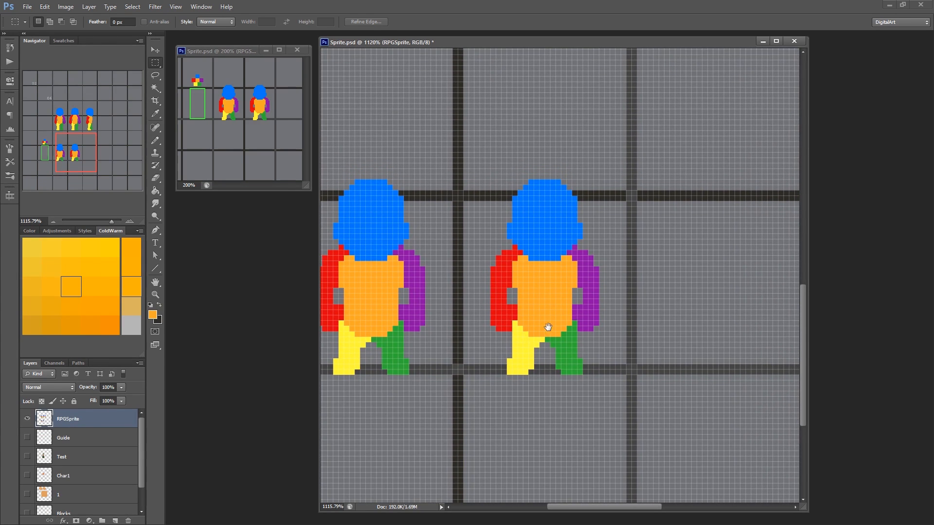
key(b)
mouse_move(532, 334)
mouse_down()
mouse_move(555, 311)
mouse_move(557, 323)
mouse_up()
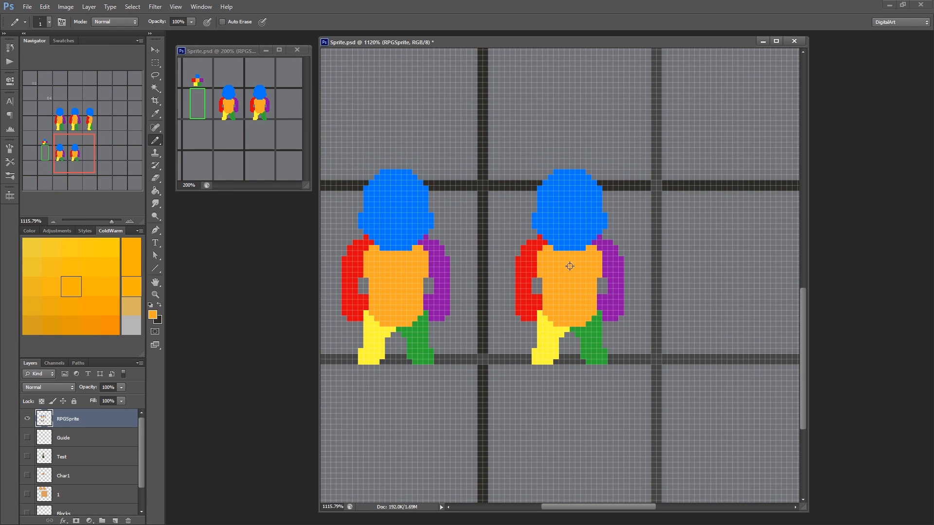
mouse_move(583, 249)
mouse_down()
mouse_move(549, 256)
mouse_move(552, 244)
mouse_move(588, 249)
mouse_move(553, 237)
mouse_move(585, 245)
mouse_up()
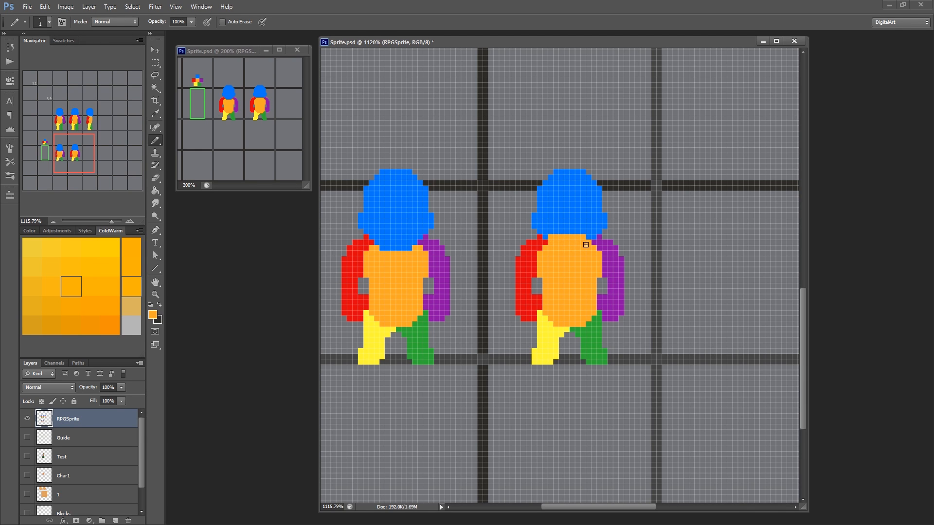
Round the copied character's upper torso by extending the purple and red shoulders over its top corners.
alt+click(598, 246)
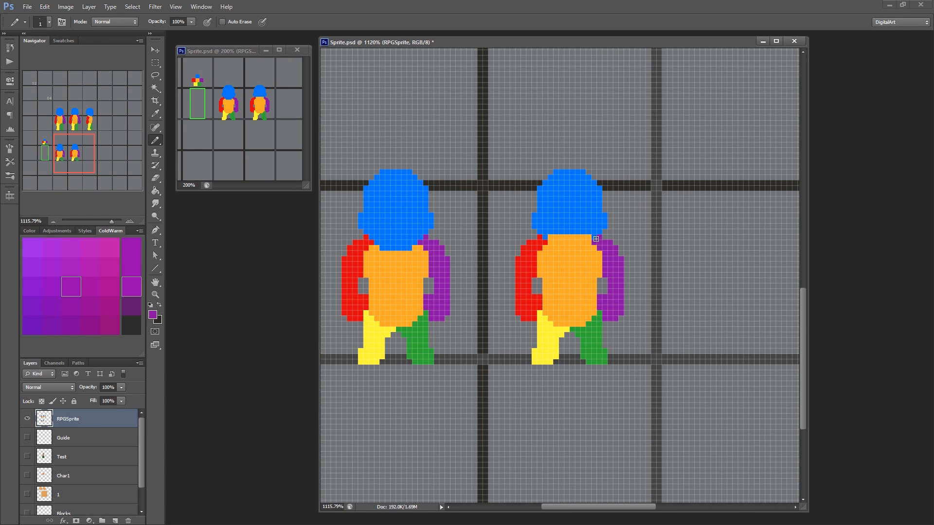
alt+click(539, 242)
click(550, 238)
alt+click(592, 241)
Reshape the copied character's lower torso edge in orange and the inner sides of its feet in green and yellow.
drag(574, 294, 566, 241)
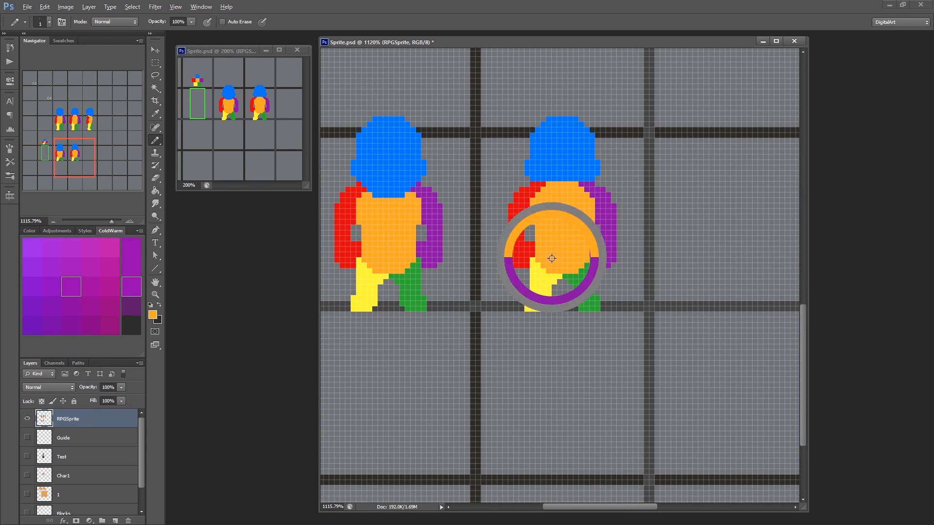
alt+click(545, 272)
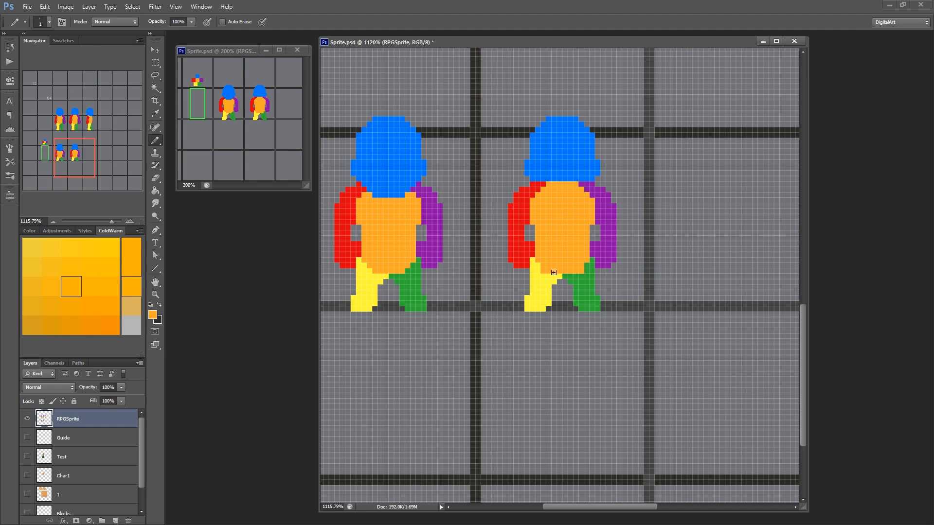
alt+click(578, 301)
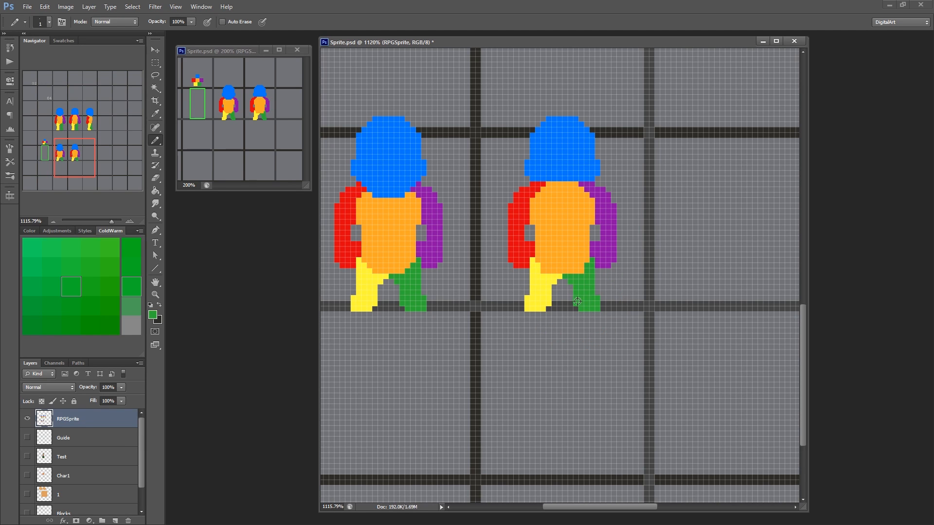
alt+click(542, 309)
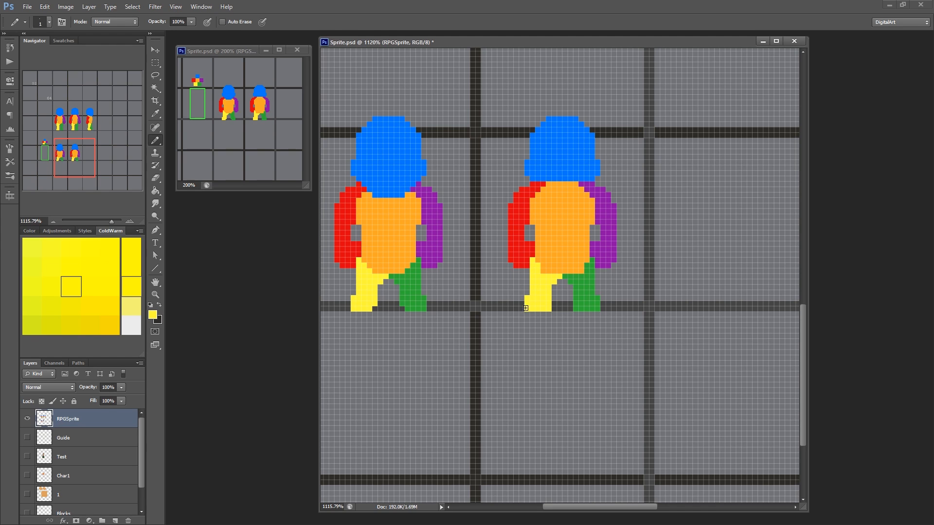
Cut away the outer bottom corner pixels of the copied character's feet.
key(m)
drag(600, 312, 594, 306)
key(ctrl+x)
drag(569, 338, 567, 364)
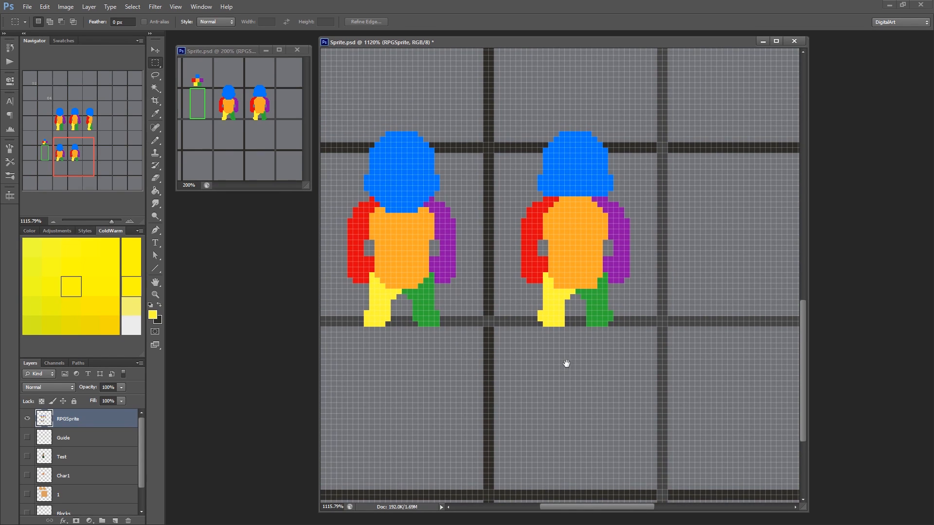
drag(583, 325, 567, 360)
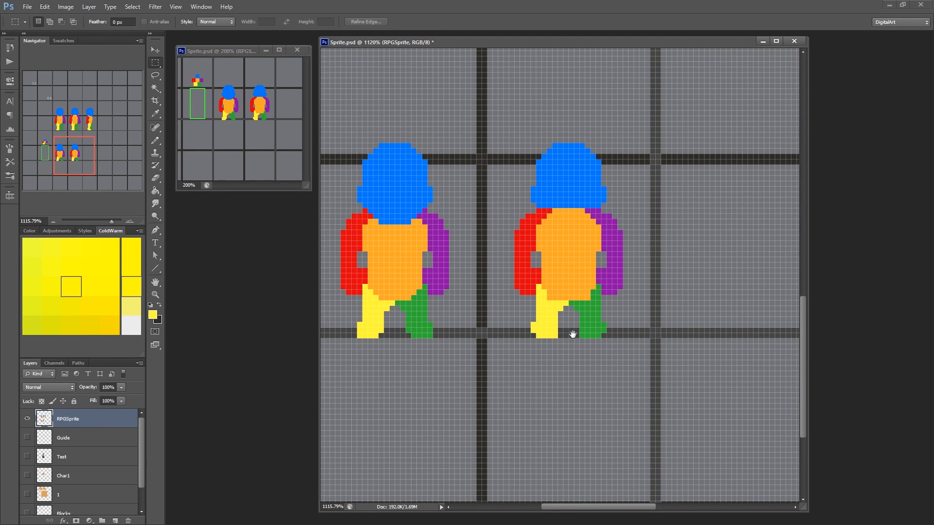
drag(529, 267, 562, 265)
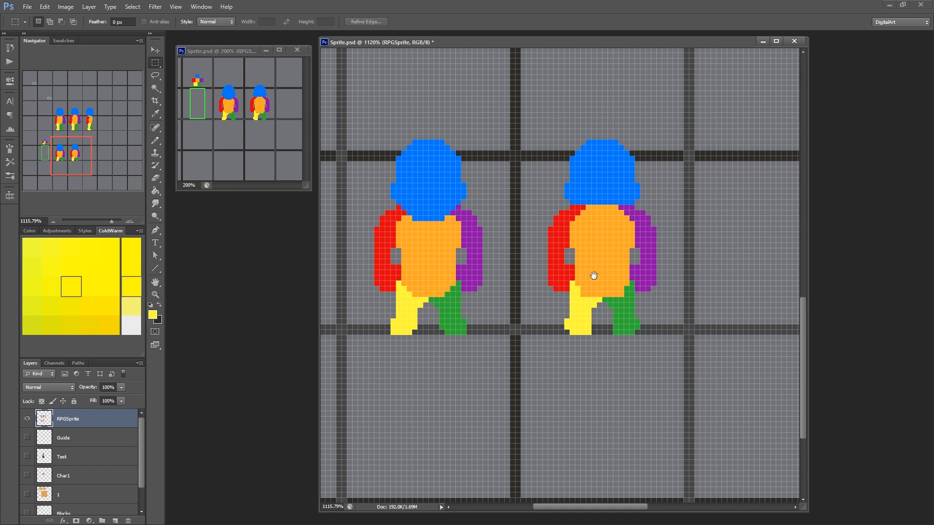
drag(566, 301, 541, 306)
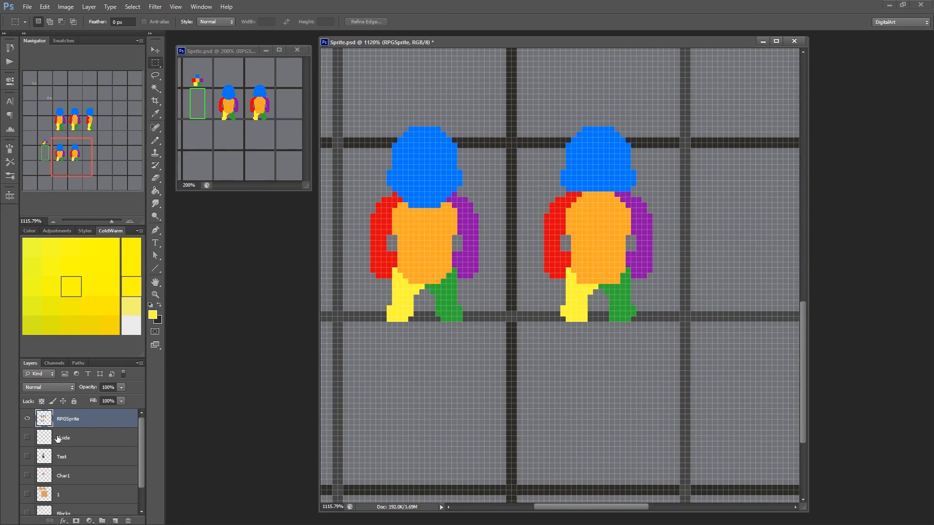
Show the Guide layer and make it the active layer.
click(27, 437)
click(84, 439)
drag(525, 206, 501, 312)
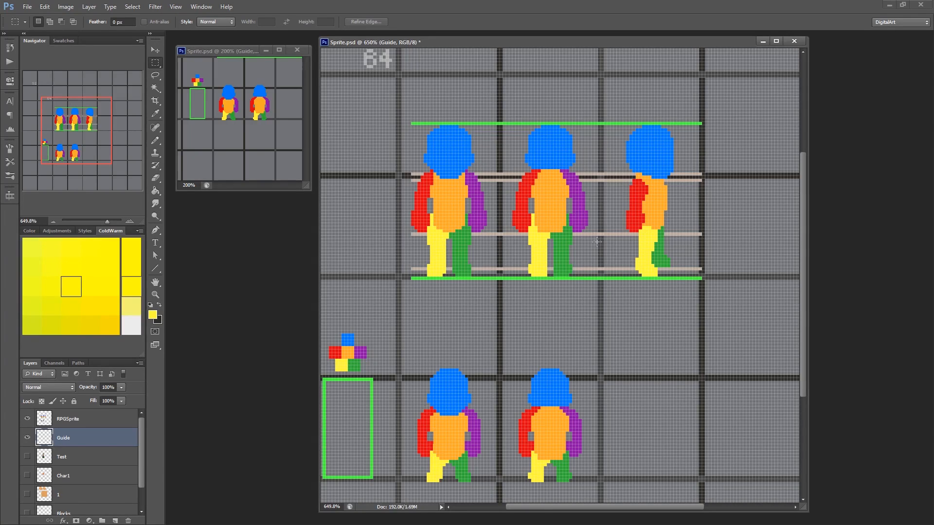
drag(567, 265, 554, 315)
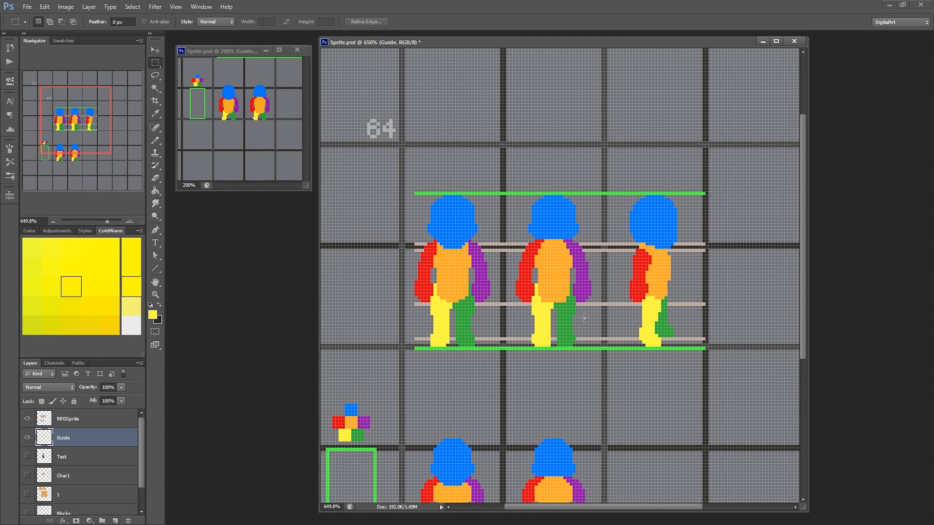
Compare the guide lines across the three tall characters with the two smaller characters below them.
drag(703, 303, 410, 307)
click(402, 289)
scroll(483, 314, down, 3)
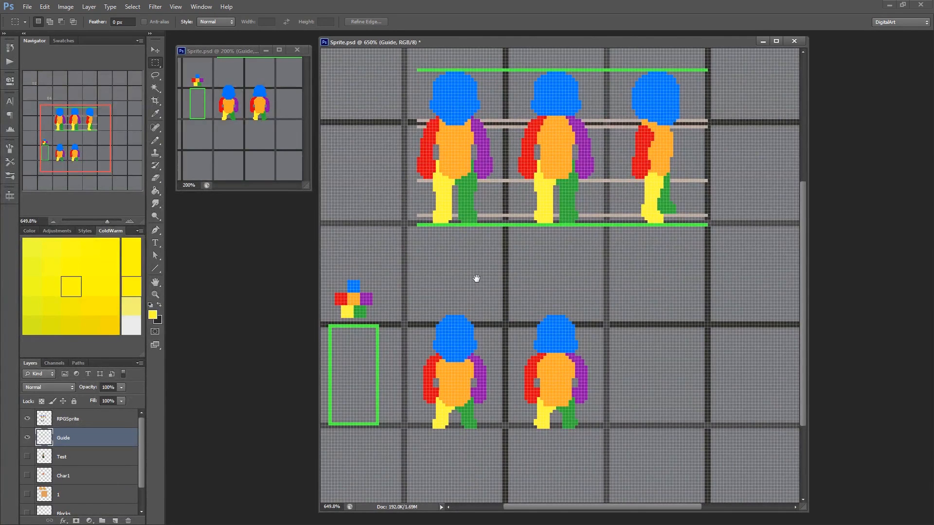
drag(476, 281, 478, 314)
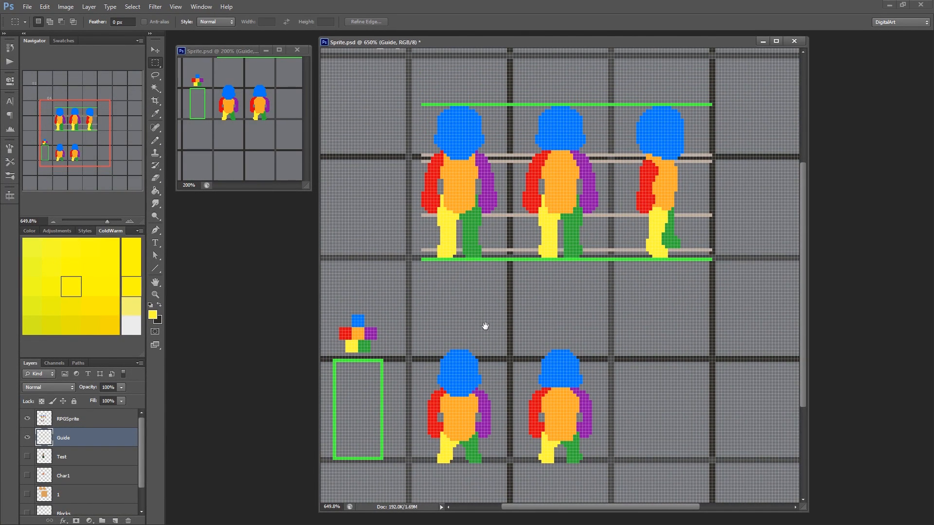
drag(496, 325, 466, 306)
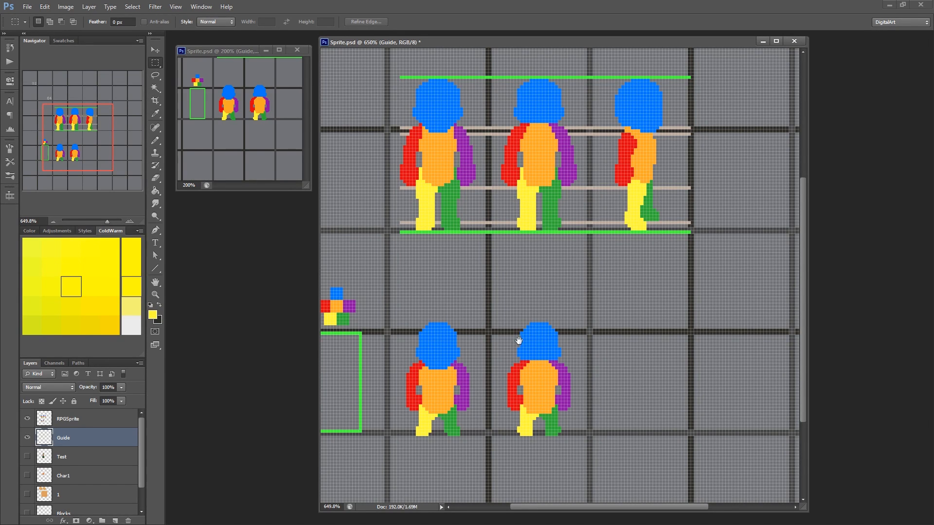
scroll(512, 316, down, 1)
drag(498, 338, 525, 312)
key(b)
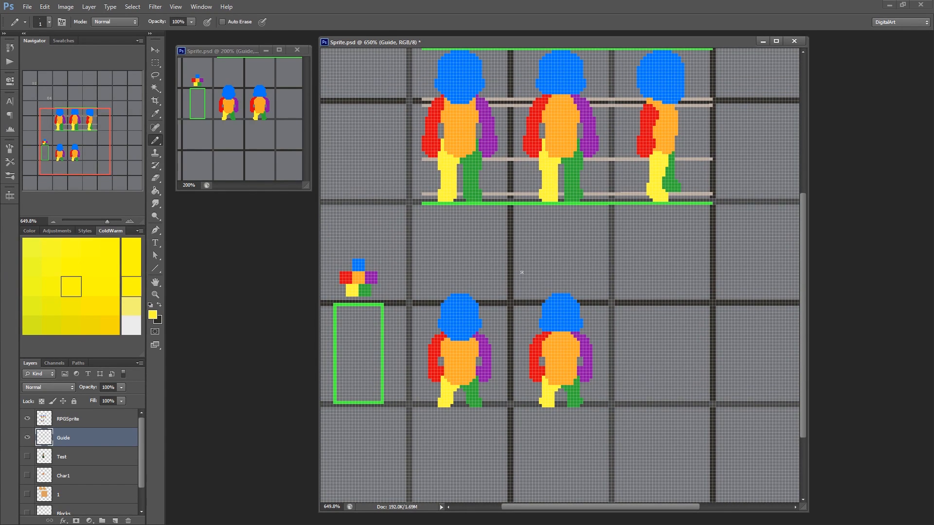
Draw green horizontal guide lines just above the heads and just below the feet of the smaller characters.
alt+click(501, 203)
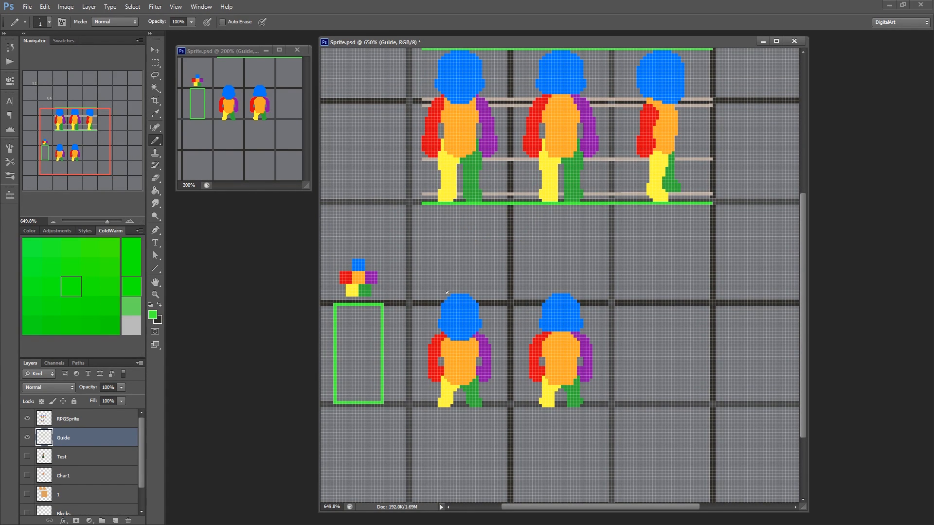
drag(447, 292, 684, 280)
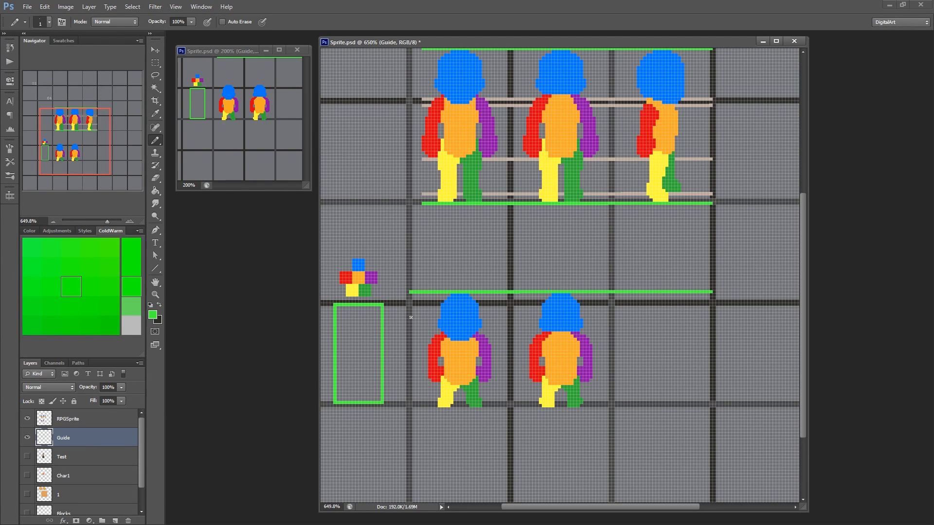
drag(437, 409, 700, 412)
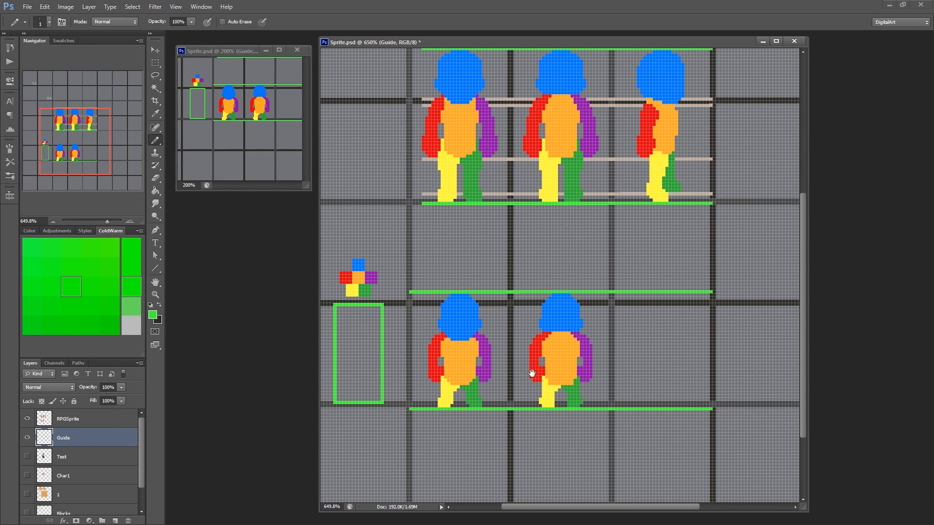
Examine the smaller characters' proportions against the tall row and its beige guide lines.
drag(530, 374, 493, 391)
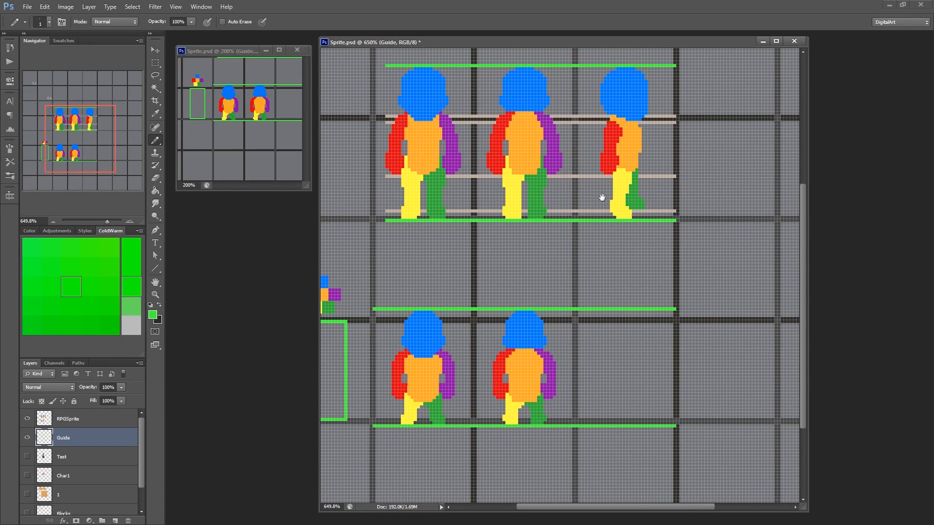
scroll(532, 336, down, 4)
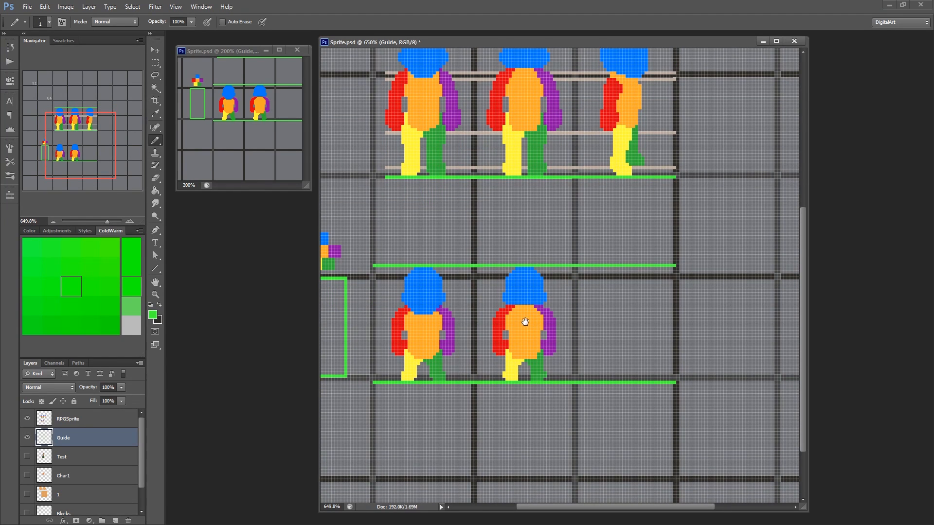
drag(551, 249, 549, 325)
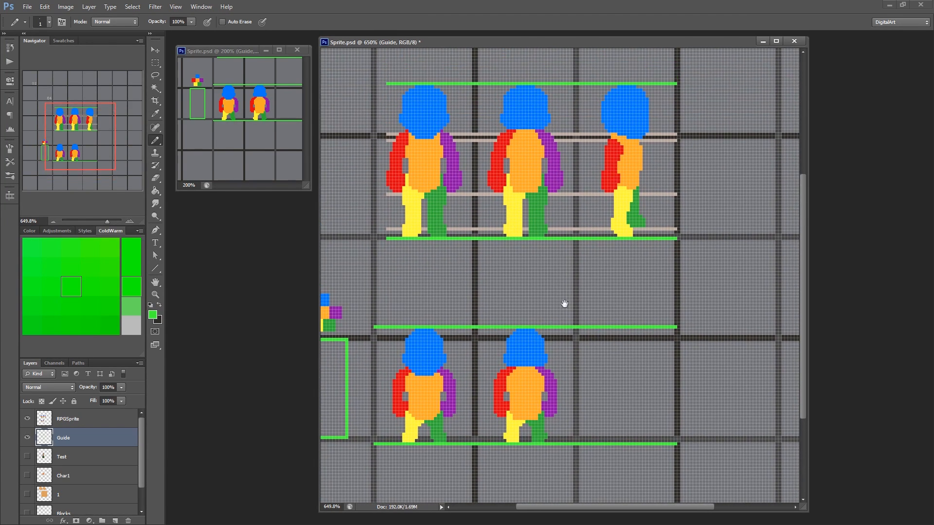
drag(531, 392, 532, 308)
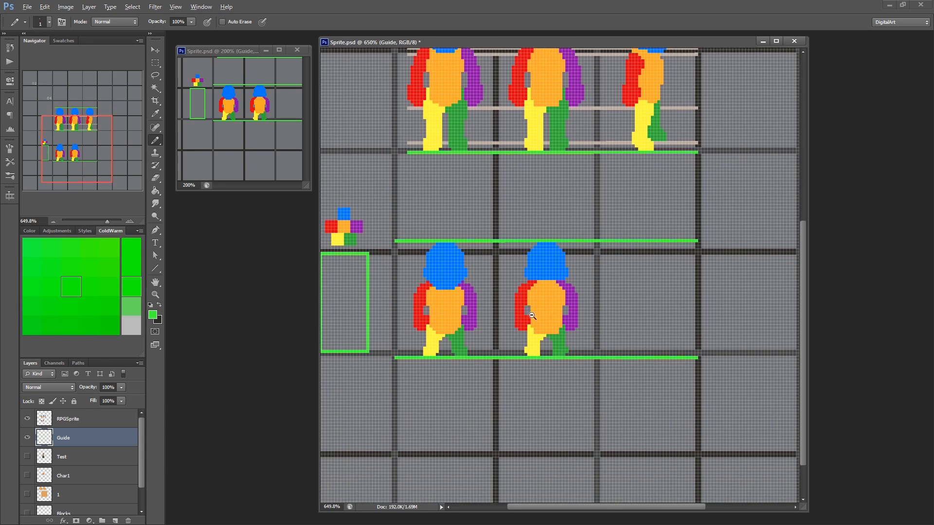
scroll(527, 312, up, 1)
drag(546, 277, 567, 362)
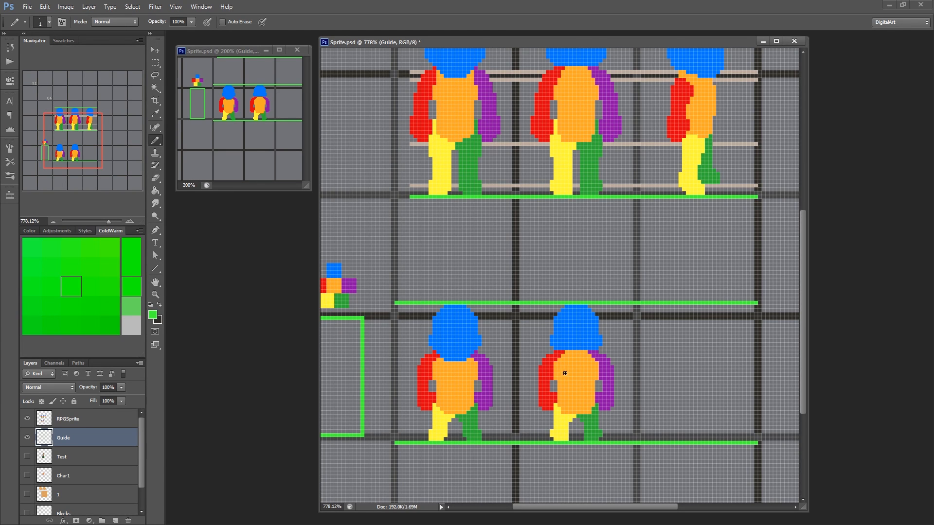
mouse_move(557, 374)
mouse_down()
mouse_move(520, 344)
mouse_move(522, 371)
mouse_move(538, 355)
mouse_up()
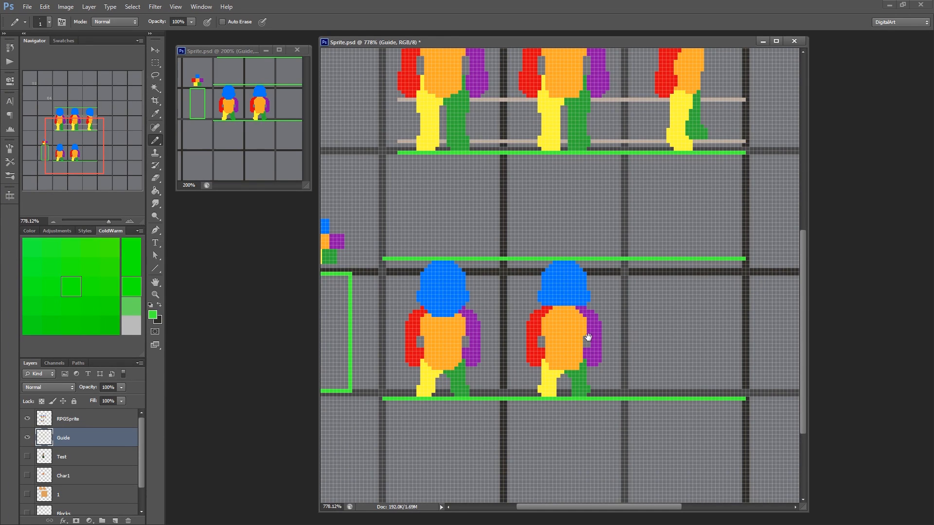
drag(545, 350, 519, 350)
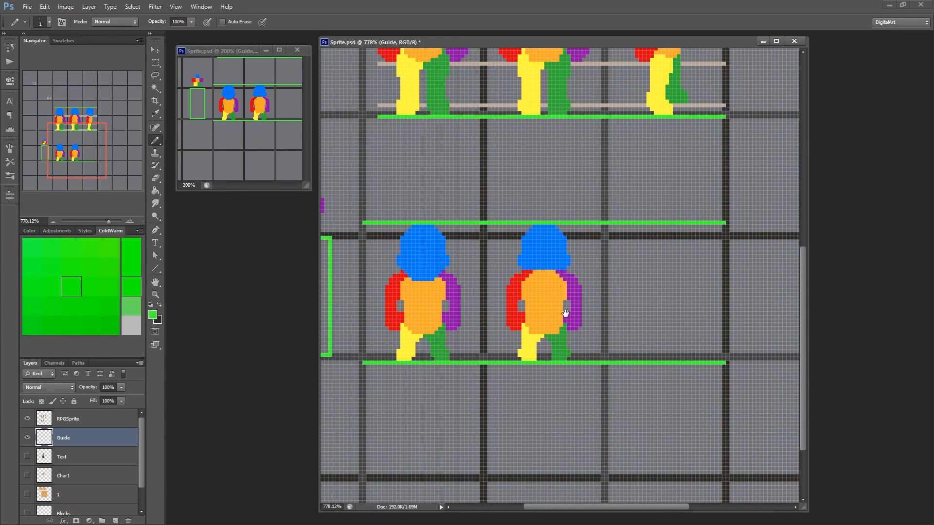
drag(555, 325, 513, 301)
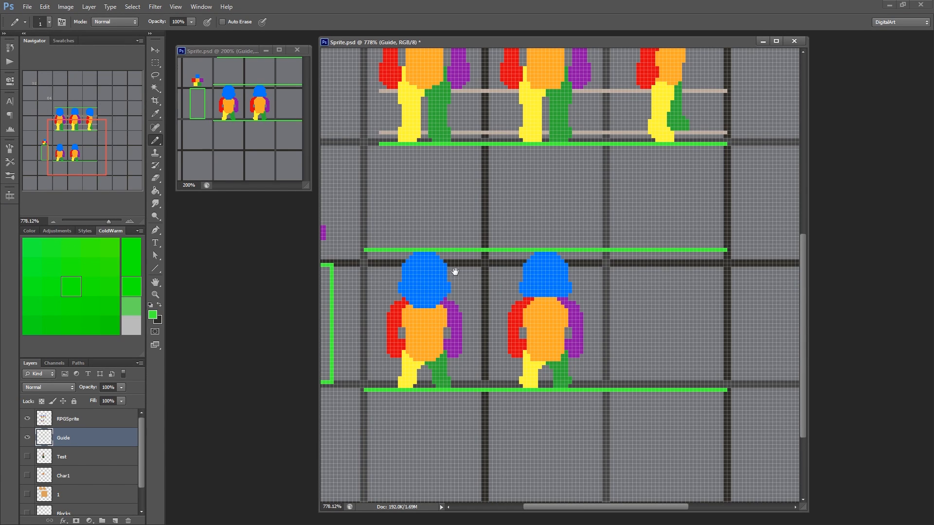
Draw two beige guide lines across the smaller characters' row, one at shoulder height and one at the hips.
drag(482, 252, 474, 326)
alt+click(467, 221)
mouse_move(425, 407)
mouse_down()
mouse_move(433, 320)
mouse_move(719, 328)
mouse_up()
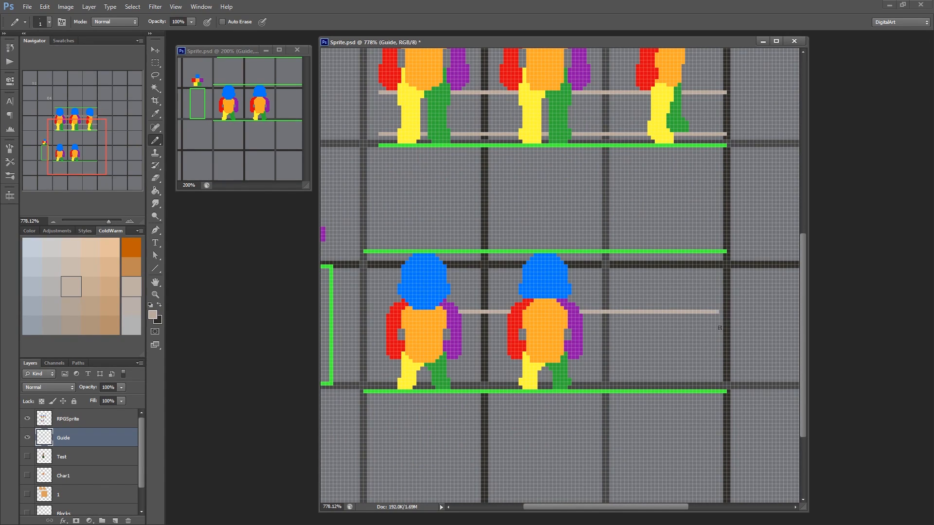
drag(408, 356, 365, 356)
mouse_move(423, 374)
mouse_down()
mouse_move(423, 294)
mouse_move(752, 311)
mouse_up()
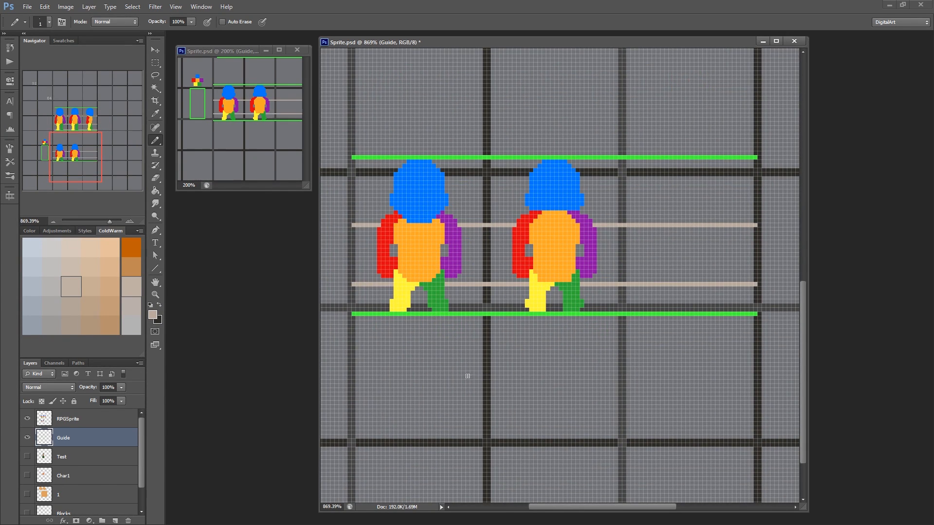
alt+click(404, 254)
mouse_move(588, 254)
mouse_down()
mouse_move(523, 320)
mouse_move(526, 312)
mouse_up()
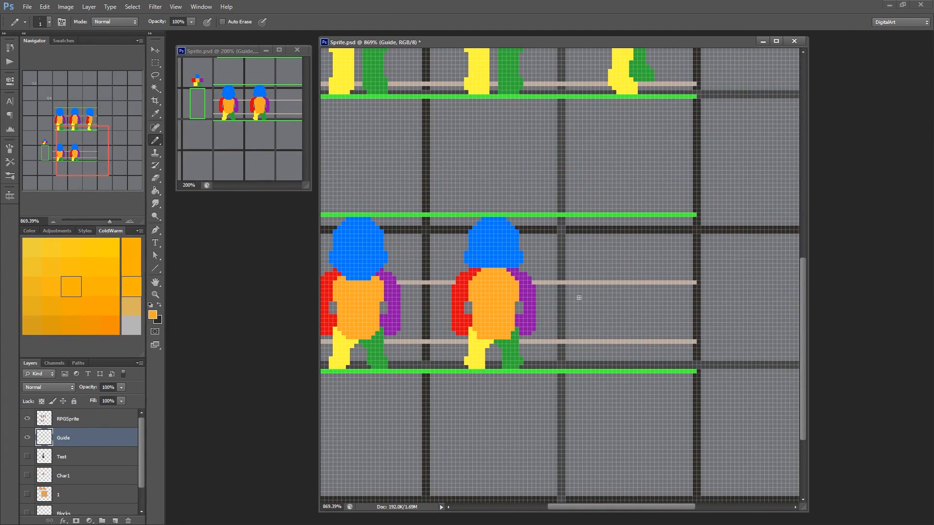
key(m)
drag(481, 250, 521, 266)
drag(473, 257, 530, 258)
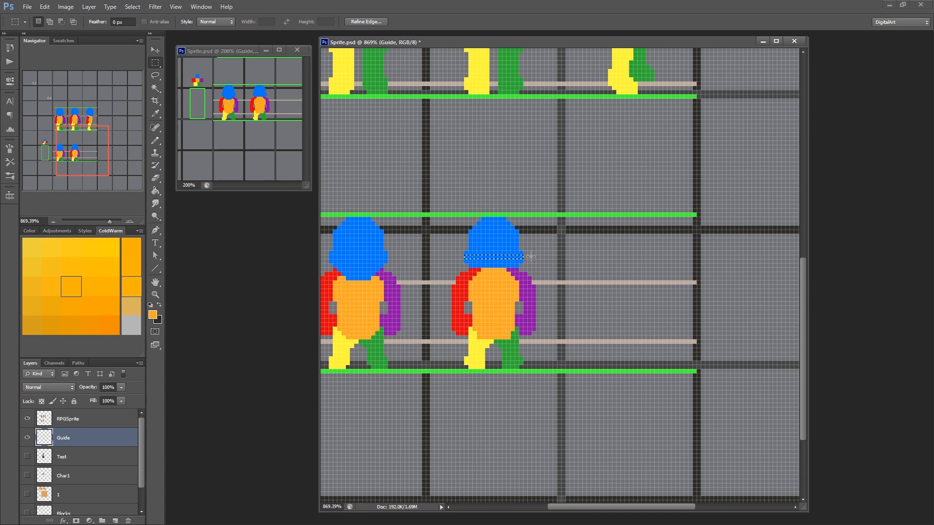
key(ctrl+d)
key(b)
alt+click(444, 282)
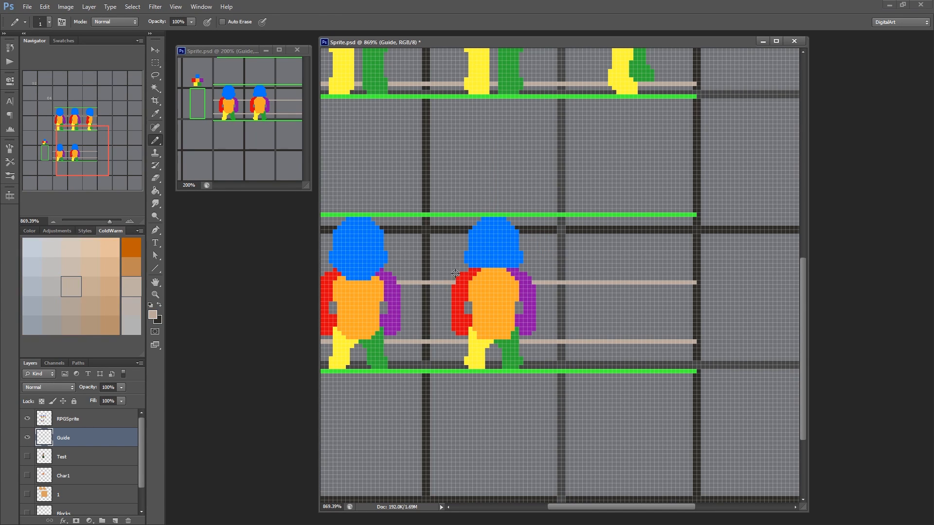
Make the RPGSprite layer active and paint a tapering orange side-view torso in the empty third cell of the smaller row.
click(104, 421)
alt+click(372, 270)
alt+click(491, 296)
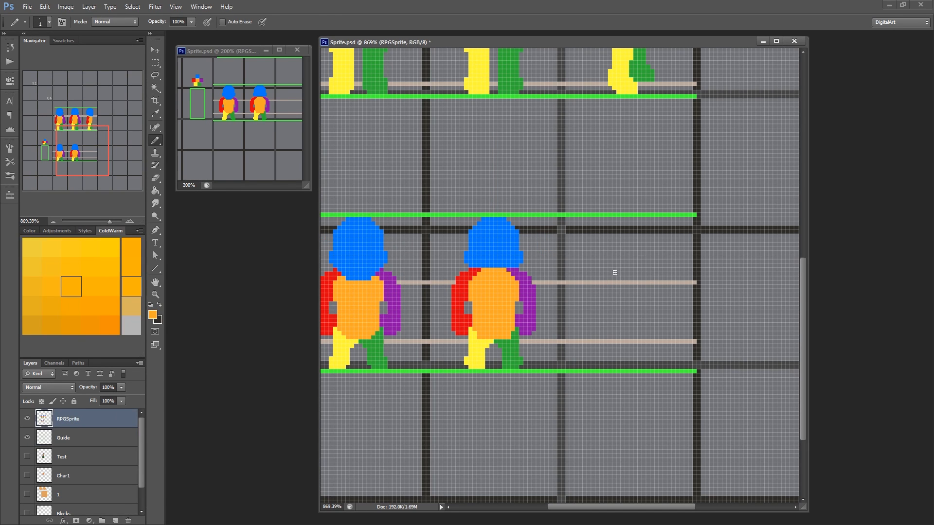
drag(607, 270, 611, 269)
mouse_move(601, 270)
mouse_down()
mouse_move(596, 292)
mouse_move(559, 275)
mouse_move(684, 334)
mouse_move(601, 274)
mouse_up()
key(ctrl+z)
mouse_move(609, 270)
mouse_down()
mouse_move(636, 270)
mouse_move(603, 275)
mouse_move(611, 337)
mouse_move(626, 337)
mouse_move(634, 274)
mouse_move(624, 333)
mouse_move(617, 271)
mouse_move(614, 327)
mouse_move(607, 305)
mouse_up()
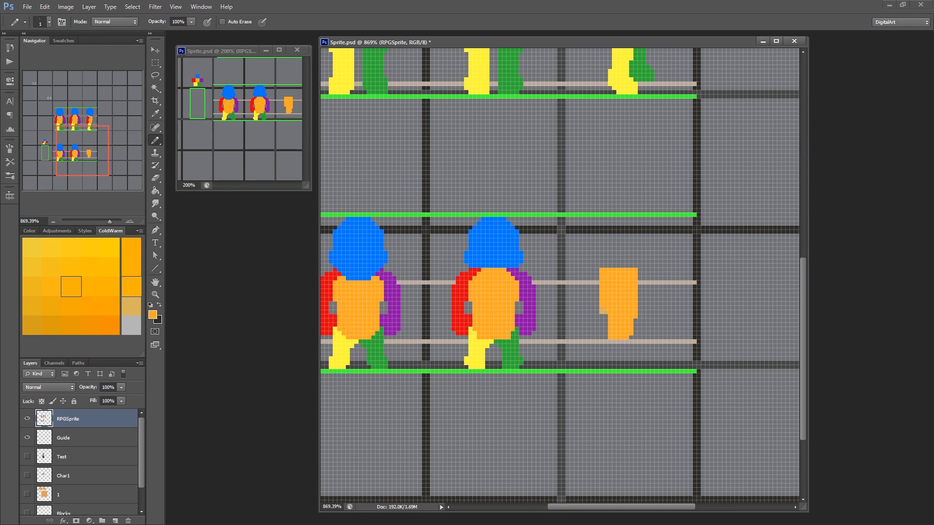
key(m)
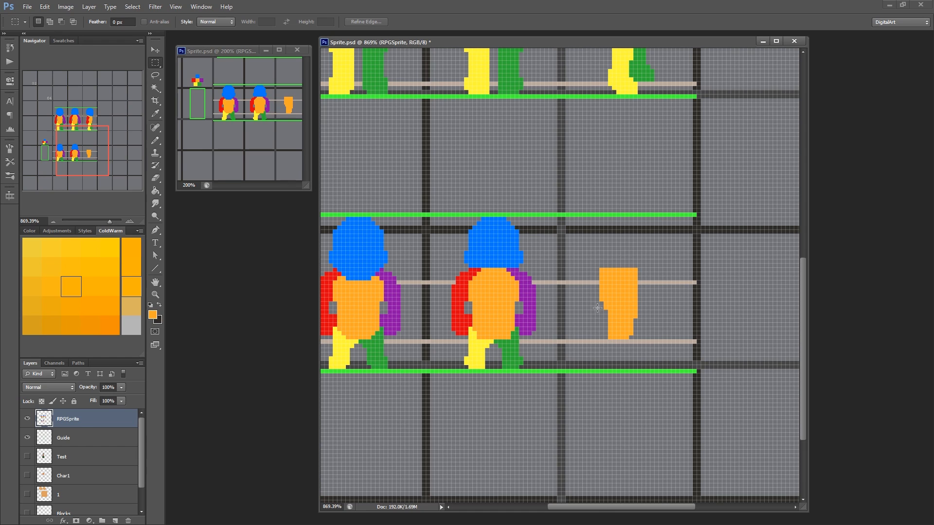
key(b)
Draw the blue outline of the side-view head above the torso, reaching up to the green guide line.
alt+click(504, 260)
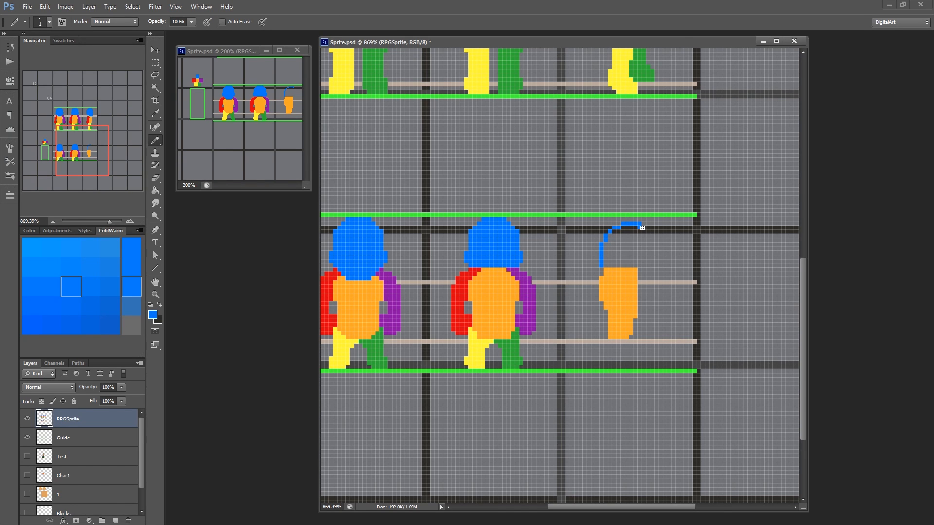
drag(660, 244, 659, 266)
key(m)
mouse_move(645, 297)
mouse_down()
mouse_move(674, 226)
mouse_move(588, 267)
mouse_up()
mouse_move(631, 250)
mouse_down()
mouse_move(622, 247)
mouse_move(633, 245)
mouse_move(662, 285)
mouse_move(653, 276)
mouse_up()
key(ctrl+d)
key(ctrl+d)
key(b)
alt+click(655, 261)
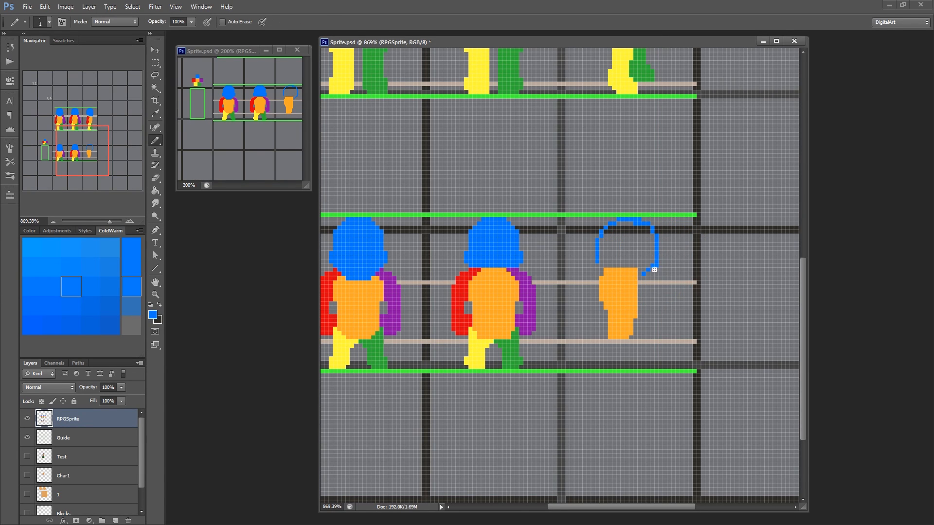
Move the right part of the side-view head outline inward and fill the head with blue.
key(m)
drag(638, 217, 667, 289)
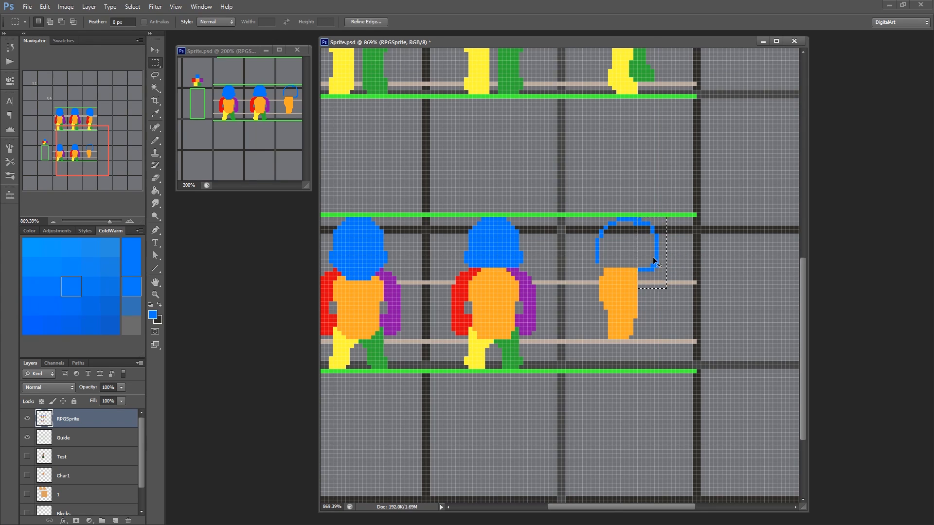
mouse_move(655, 251)
mouse_down()
mouse_move(631, 264)
mouse_move(635, 272)
mouse_move(604, 262)
mouse_move(610, 235)
mouse_move(630, 226)
mouse_move(617, 254)
mouse_move(638, 264)
mouse_move(627, 243)
mouse_move(648, 247)
mouse_move(642, 230)
mouse_move(640, 258)
mouse_up()
key(ctrl+d)
key(b)
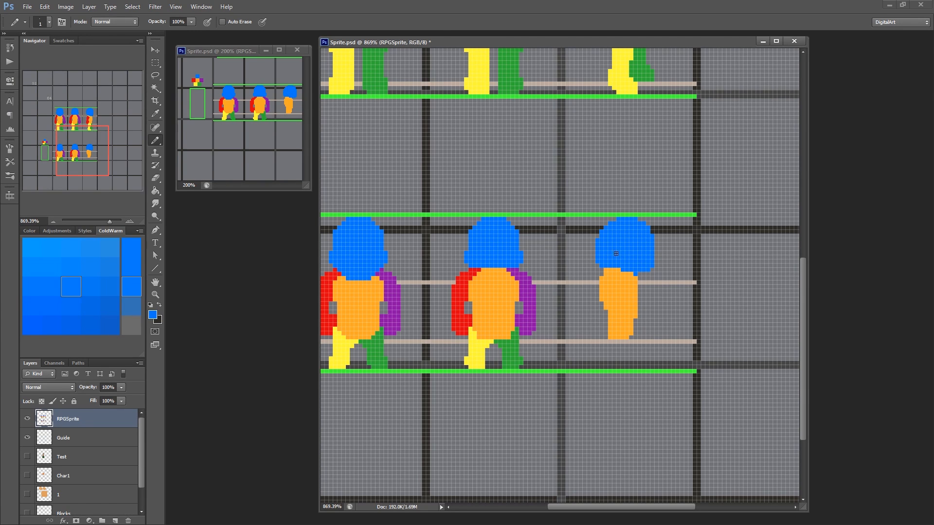
Narrow the filled side-view head by shifting a selected part of it inward.
key(m)
mouse_move(606, 219)
mouse_down()
mouse_move(658, 273)
mouse_move(627, 247)
mouse_up()
key(ctrl+d)
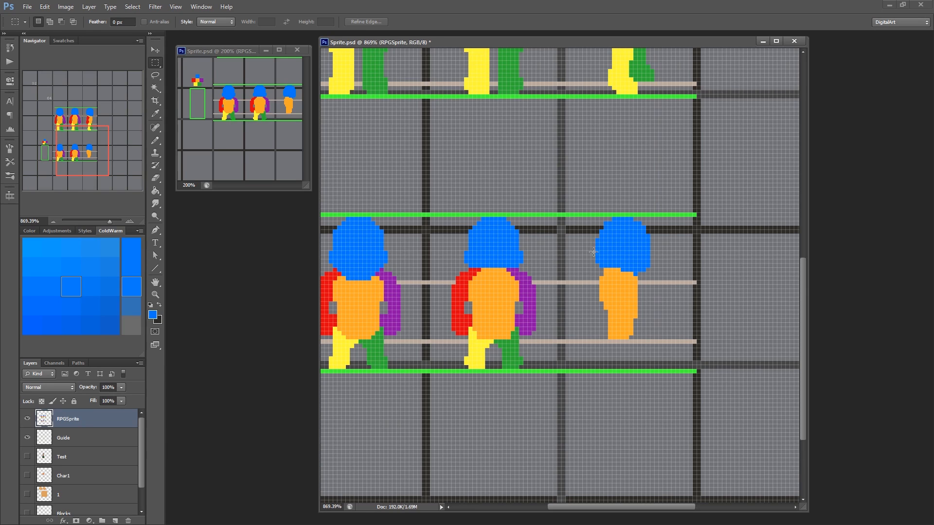
key(b)
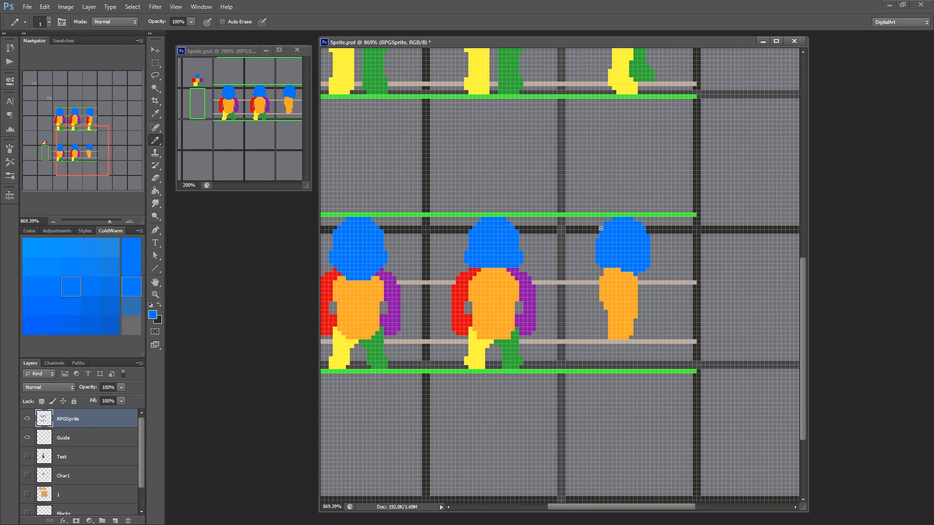
Refine the side-view head's contour by shifting small selected sections and touching up its lower edge in blue.
drag(621, 283, 635, 199)
key(m)
drag(635, 198, 623, 220)
drag(623, 230, 618, 230)
key(ctrl+d)
drag(567, 197, 593, 252)
drag(584, 236, 581, 238)
key(ctrl+d)
key(b)
drag(591, 199, 590, 235)
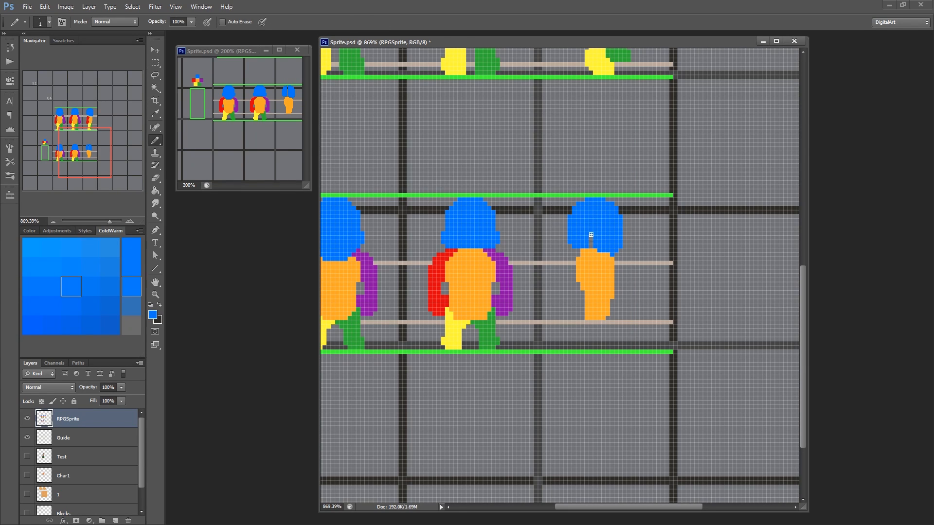
key(m)
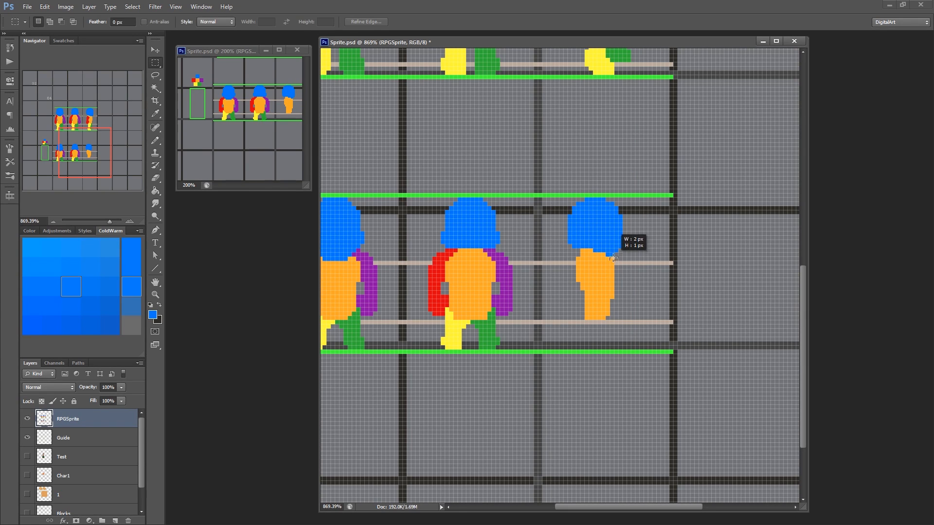
key(b)
Paint the side view's rear leg and foot in green below the orange torso.
mouse_move(588, 276)
mouse_down()
mouse_move(590, 239)
mouse_move(573, 317)
mouse_up()
alt+click(454, 297)
alt+click(649, 100)
drag(625, 370, 623, 352)
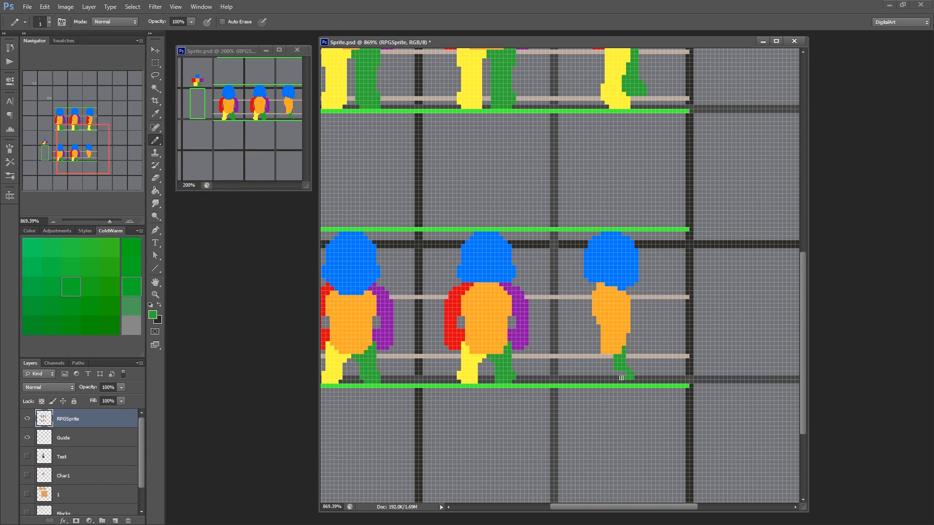
Paint the side view's front leg in yellow down to the green ground line, overlapping the green leg.
alt+click(464, 356)
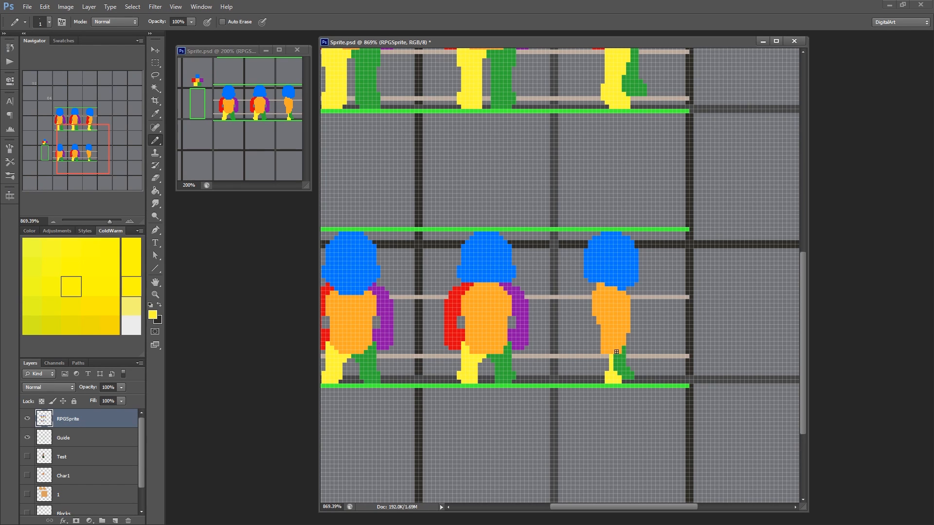
drag(614, 349, 618, 373)
alt+click(625, 383)
alt+click(616, 375)
mouse_move(604, 370)
mouse_down()
mouse_move(607, 396)
mouse_move(601, 369)
mouse_move(631, 348)
mouse_up()
key(m)
key(ctrl+d)
key(b)
Paint the side view's arm in red along the left side of the orange torso.
mouse_move(606, 391)
mouse_down()
mouse_move(592, 327)
mouse_move(620, 319)
mouse_up()
mouse_move(620, 319)
mouse_down()
mouse_move(582, 321)
mouse_move(590, 323)
mouse_up()
drag(589, 324, 577, 308)
alt+click(472, 286)
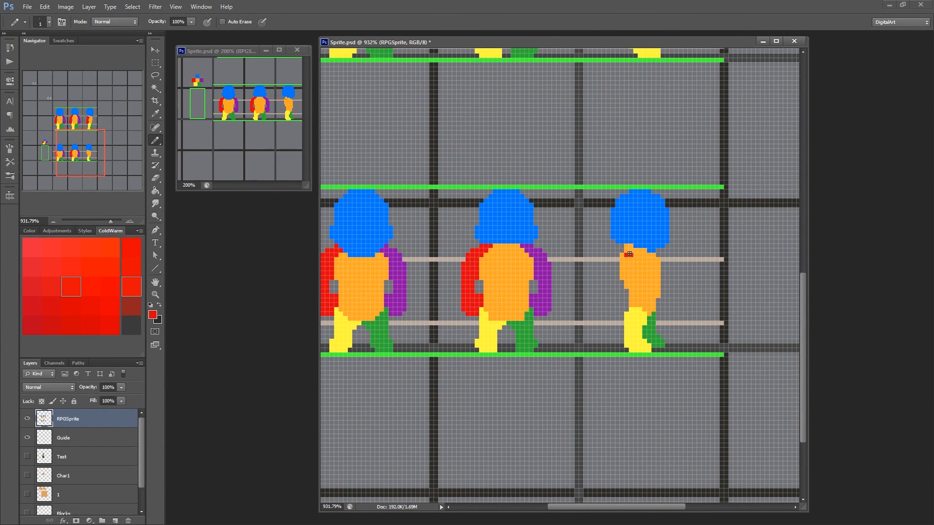
mouse_move(630, 265)
mouse_down()
mouse_move(611, 360)
mouse_move(624, 331)
mouse_move(624, 348)
mouse_move(643, 349)
mouse_move(641, 318)
mouse_move(631, 350)
mouse_move(636, 315)
mouse_move(644, 340)
mouse_up()
click(639, 320)
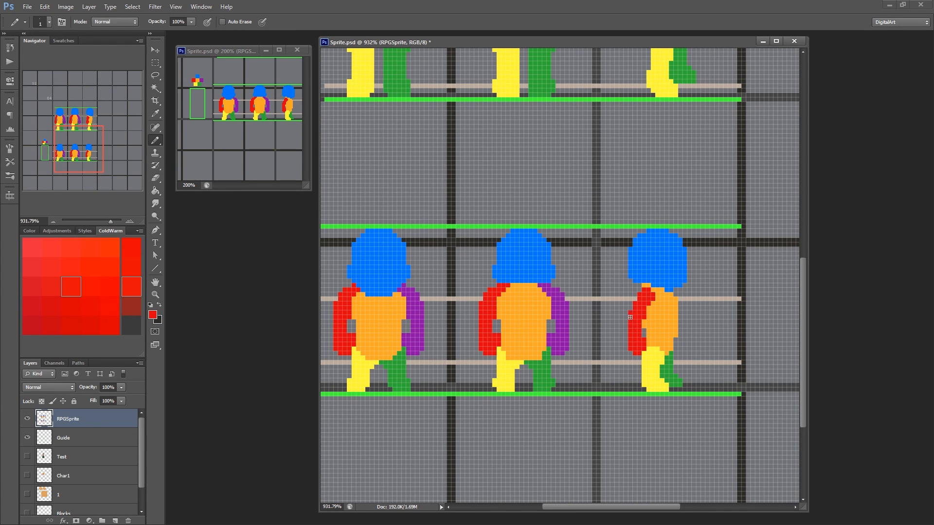
Shift the outer part of the side view's red arm inward toward the torso.
mouse_move(619, 323)
mouse_down()
mouse_move(600, 305)
mouse_move(627, 306)
mouse_move(622, 323)
mouse_up()
key(m)
drag(604, 323, 626, 337)
drag(622, 335, 590, 339)
key(ctrl+d)
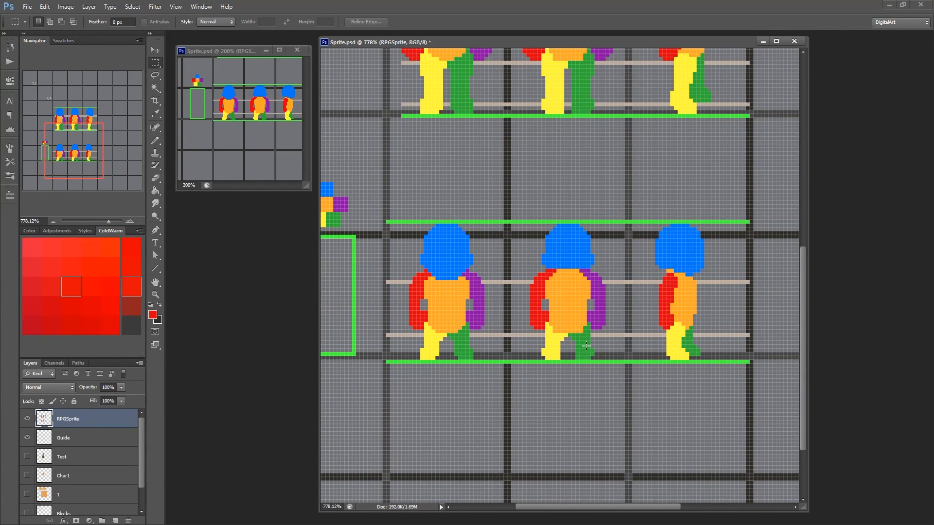
Copy the first smaller character onto a new layer and move the copy straight down into the empty row below.
drag(495, 424, 519, 329)
drag(494, 330, 512, 327)
drag(438, 130, 537, 265)
key(ctrl+j)
mouse_move(496, 192)
mouse_down()
mouse_move(495, 408)
mouse_move(493, 392)
mouse_up()
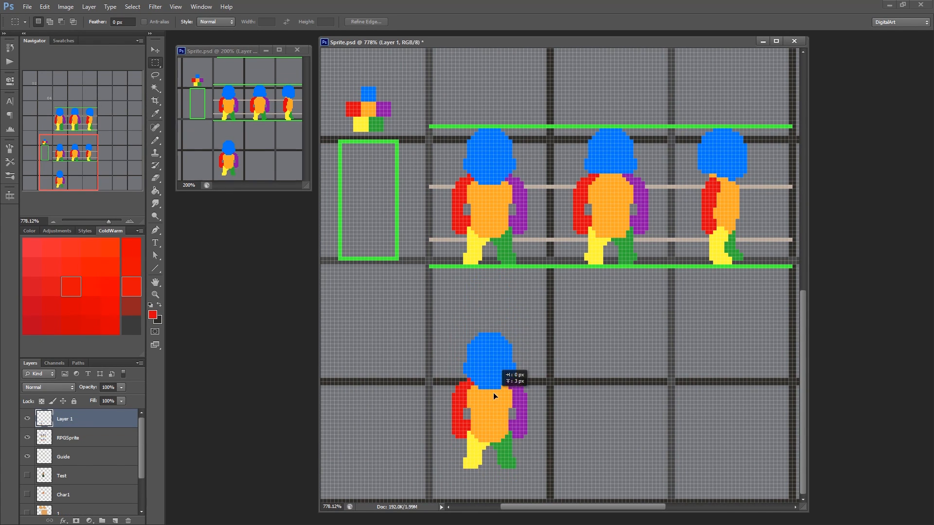
Show the Timeline for frame animation.
click(201, 6)
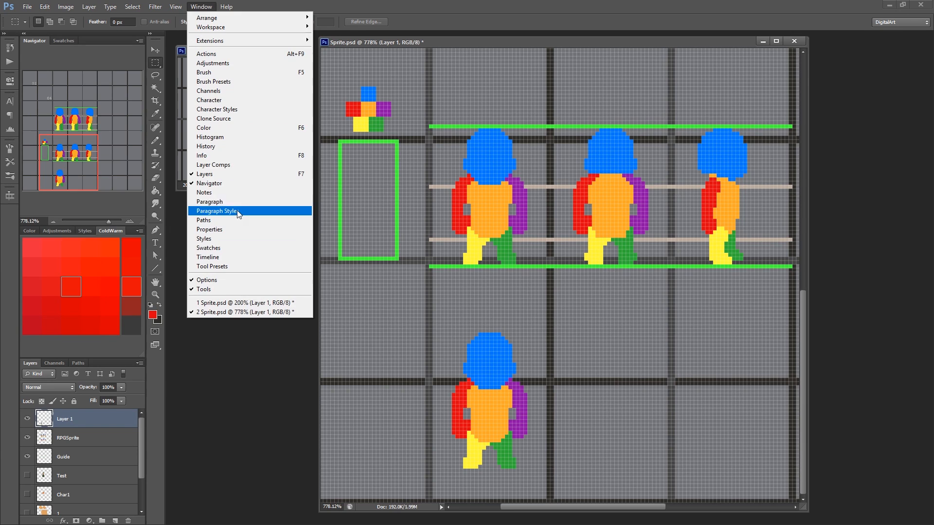
click(219, 268)
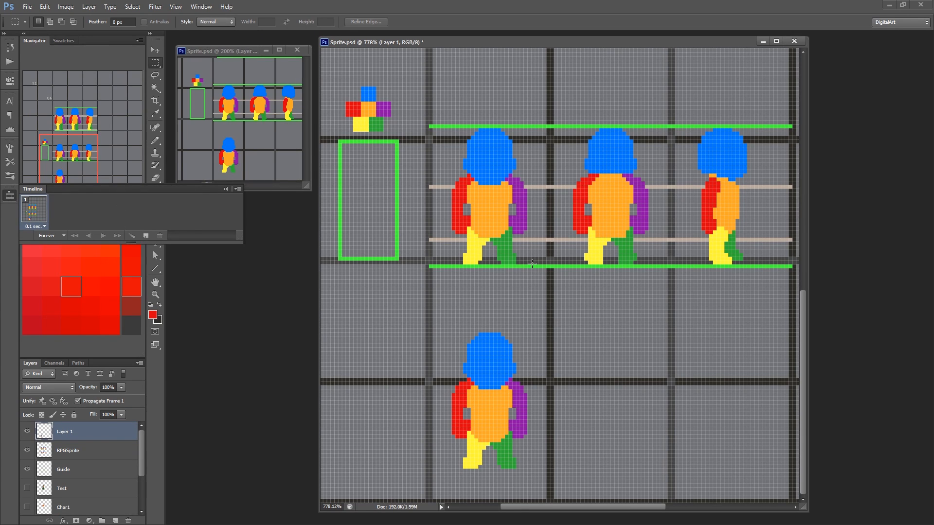
Copy the smaller back view from the RPGSprite layer onto a new layer and move it over the front-view copy in the lower row.
click(117, 451)
drag(561, 129, 660, 265)
key(ctrl+j)
mouse_move(611, 203)
mouse_down()
mouse_move(585, 421)
mouse_move(491, 408)
mouse_up()
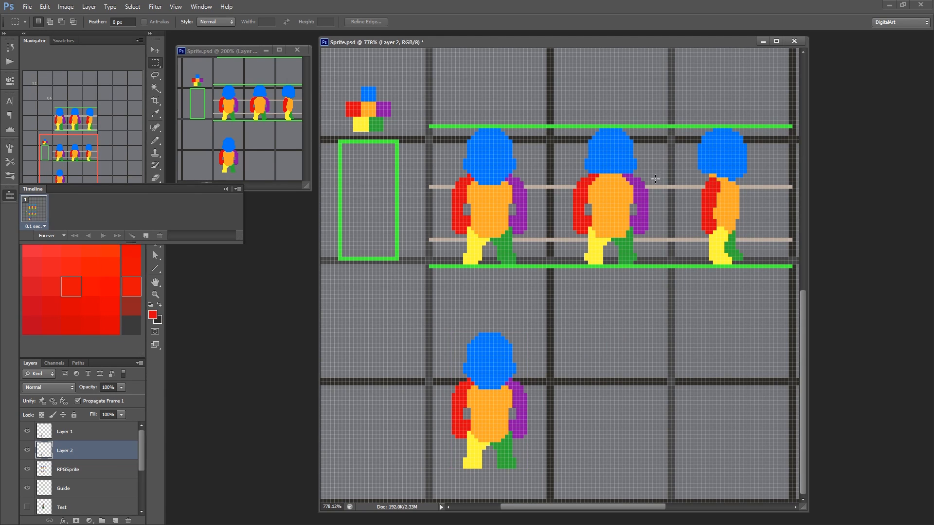
Copy the smaller side view onto a new layer, stack it on the other copies and duplicate that layer.
click(116, 471)
drag(682, 128, 765, 268)
key(ctrl+j)
drag(721, 211, 487, 416)
key(ctrl+j)
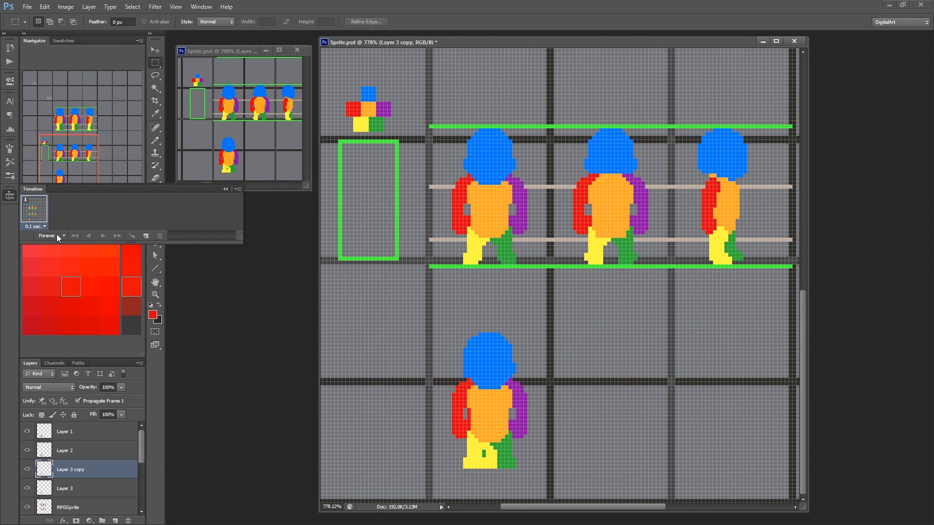
Leave only Layer 1 of the copies visible in frame 1 and add a second frame showing Layer 2 instead.
drag(27, 491, 27, 450)
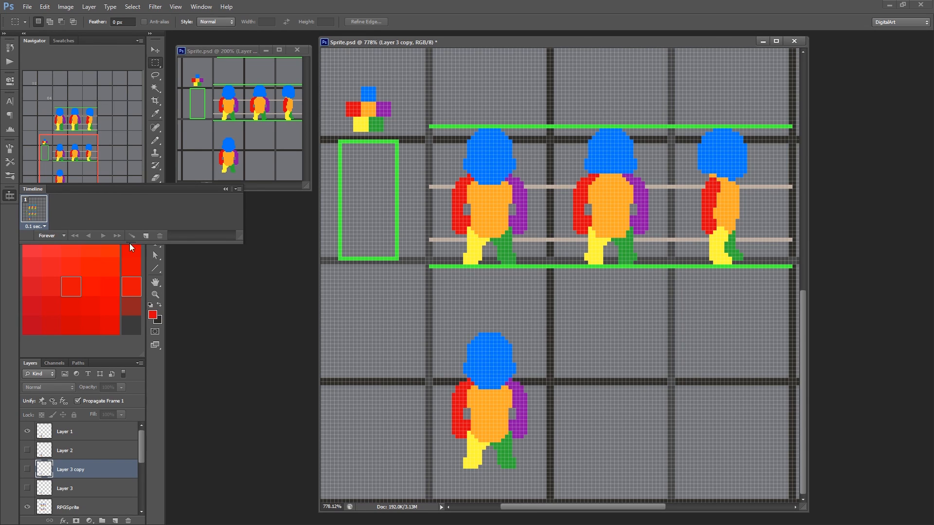
click(145, 235)
click(27, 432)
click(27, 450)
click(102, 235)
click(102, 235)
Add a third and a fourth animation frame, using Layer 3 copy and Layer 3 for the side views.
click(146, 235)
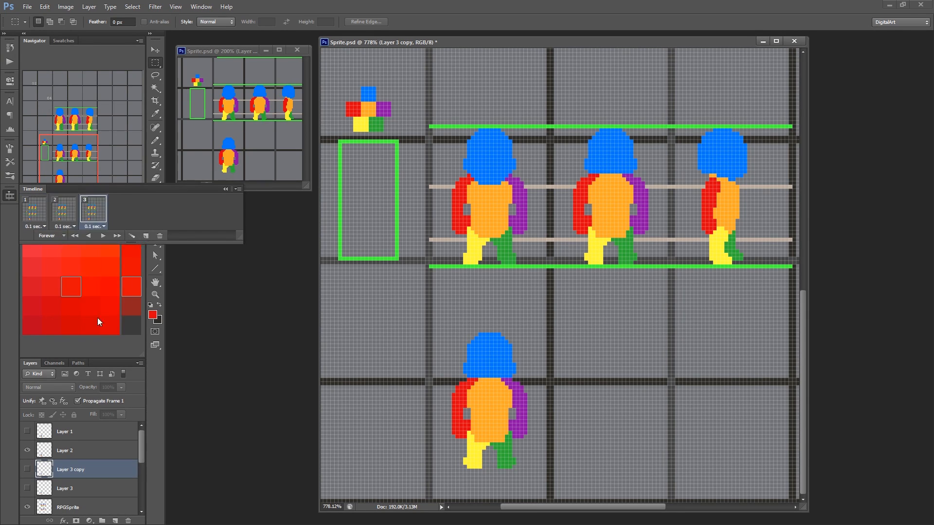
click(28, 432)
click(28, 469)
click(146, 235)
click(27, 469)
click(27, 489)
Preview the four-frame turnaround animation and check frames 2 and 3.
click(103, 235)
click(104, 235)
click(63, 226)
click(151, 215)
click(91, 226)
click(92, 213)
click(57, 214)
click(103, 236)
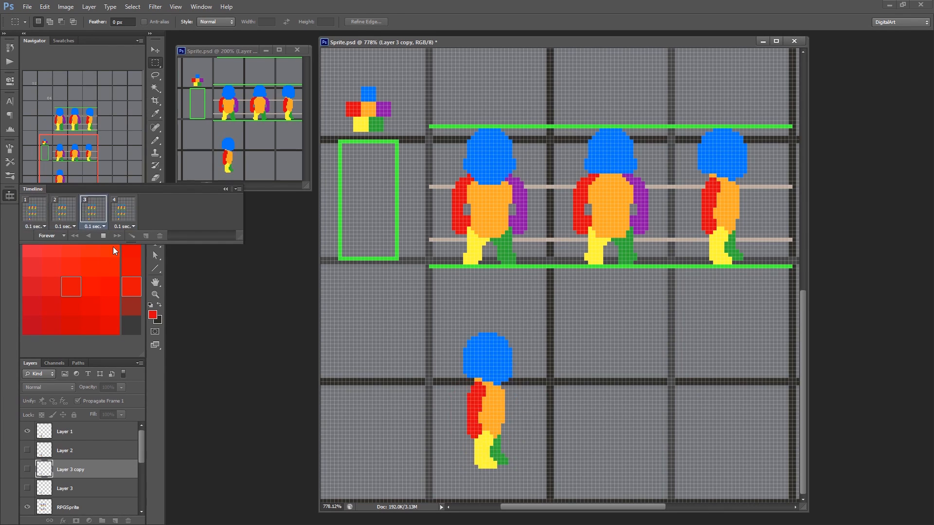
click(103, 236)
click(226, 189)
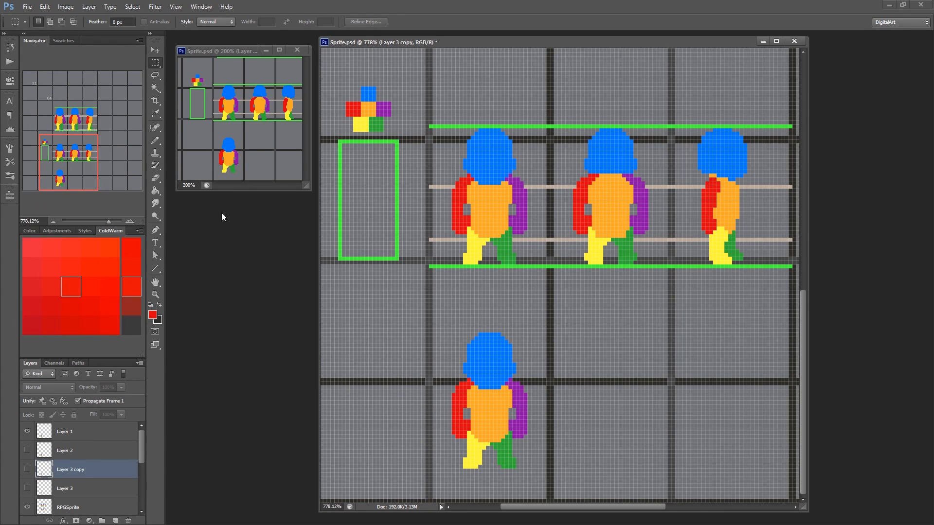
Delete Layer 1, Layer 2, Layer 3 copy and Layer 3.
click(81, 425)
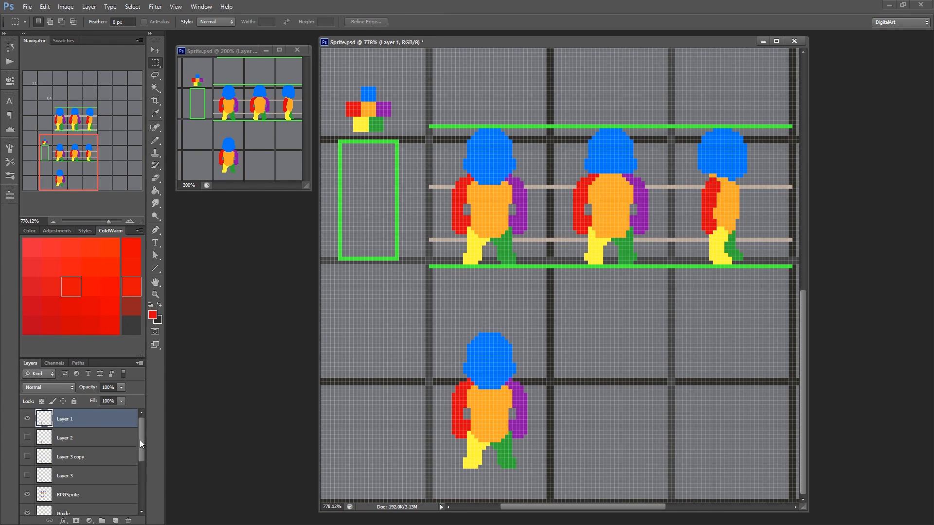
key(Delete)
key(Delete)
key(Delete)
key(Delete)
drag(533, 341, 508, 380)
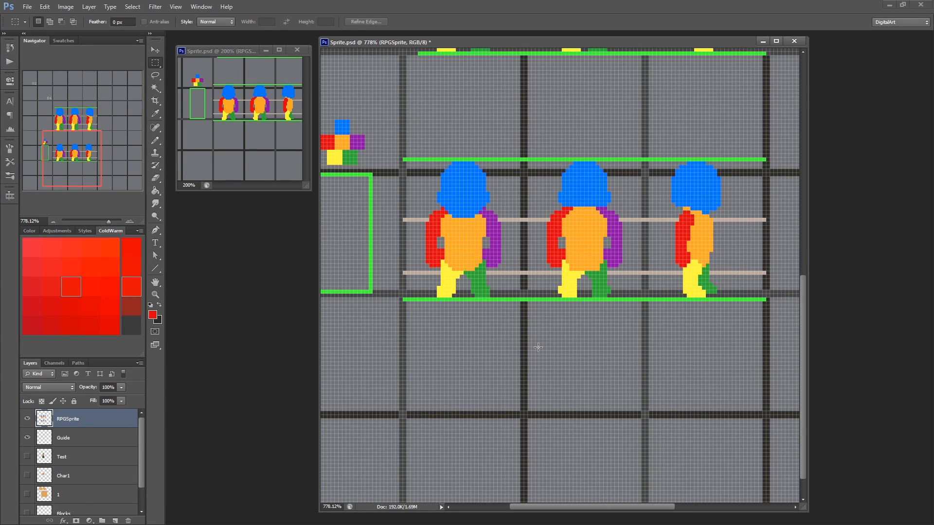
drag(464, 329, 514, 269)
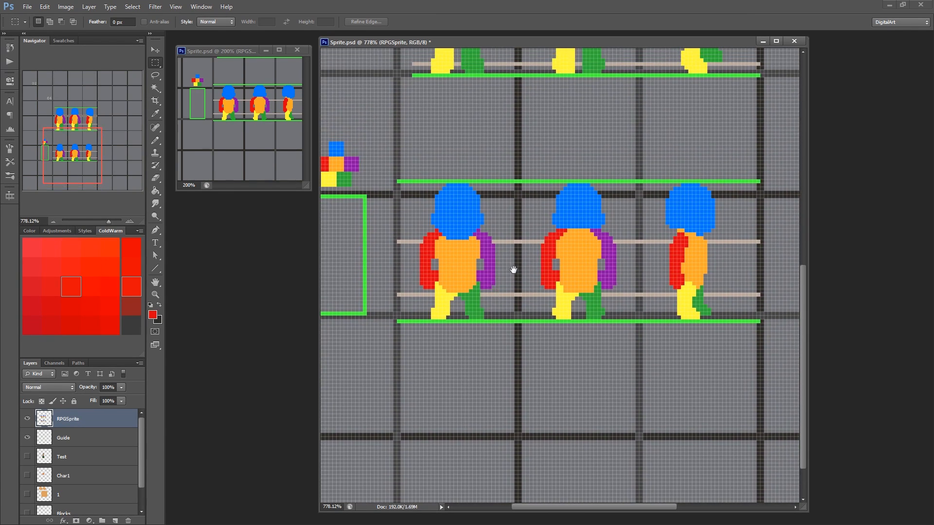
key(b)
alt+click(479, 242)
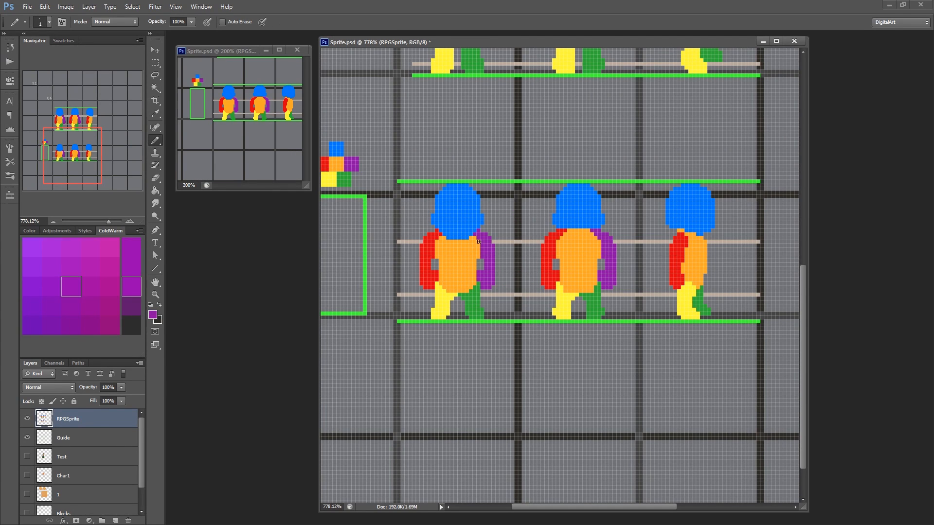
alt+click(428, 248)
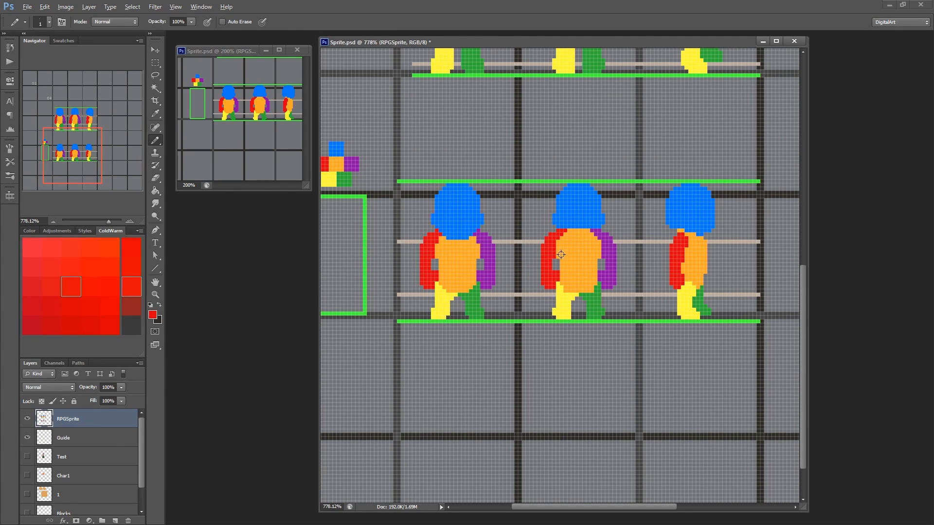
alt+click(603, 243)
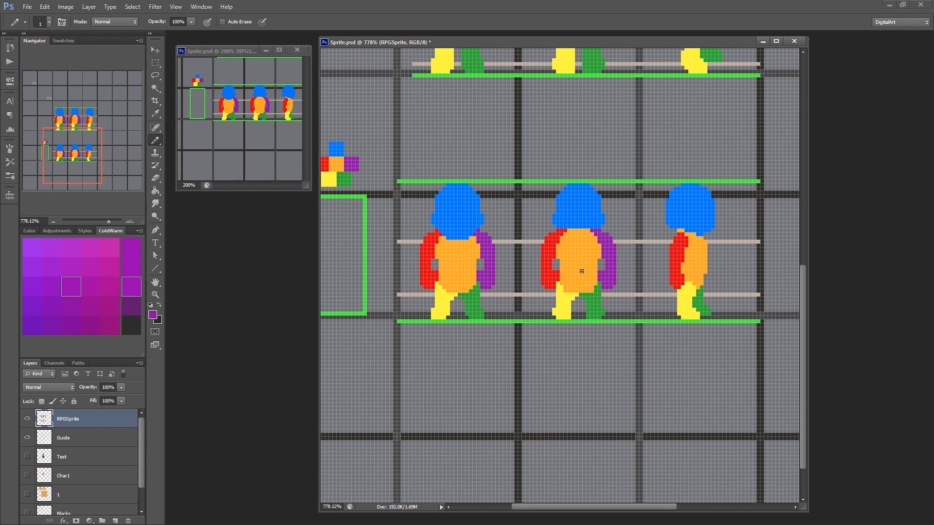
drag(672, 267, 627, 275)
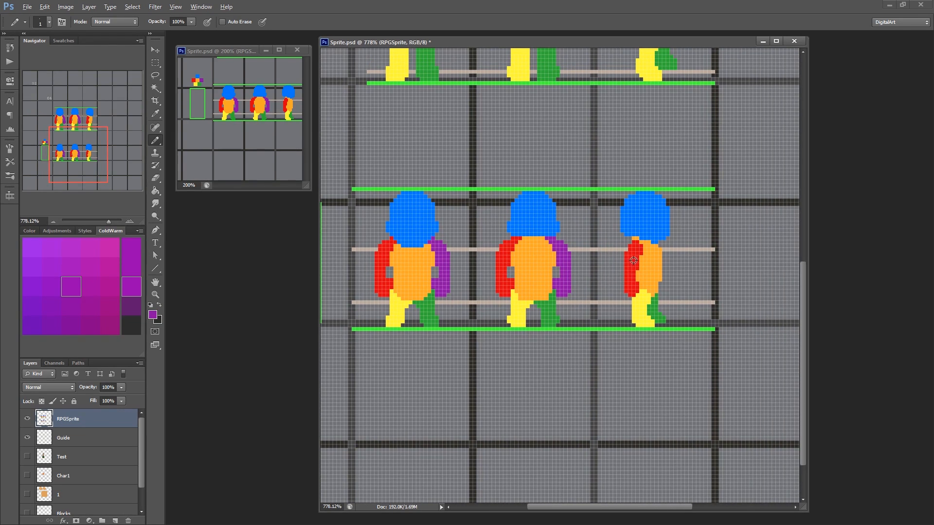
alt+click(633, 260)
drag(545, 324, 581, 263)
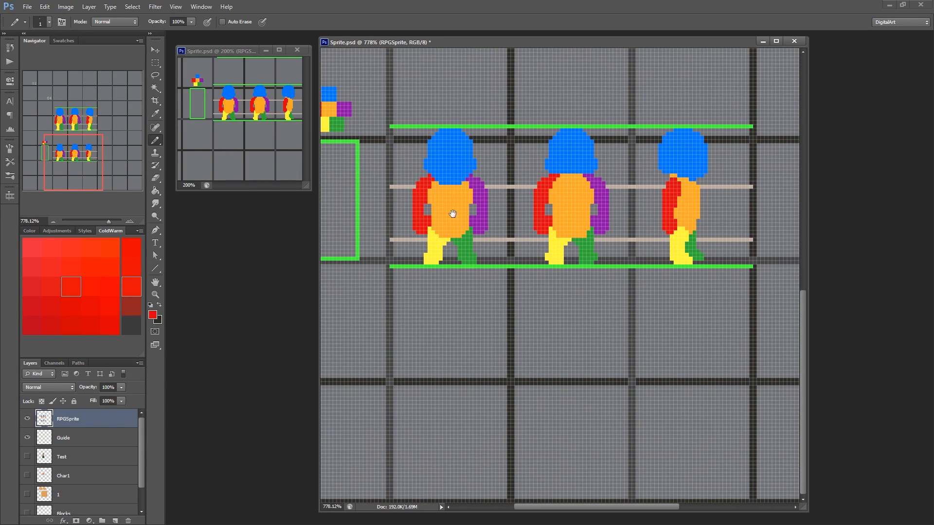
Copy the smaller front view onto a new layer and move the copy straight down into the empty row below.
key(m)
mouse_move(401, 130)
mouse_down()
mouse_move(487, 192)
mouse_move(495, 264)
mouse_up()
key(ctrl+j)
drag(450, 195, 443, 433)
drag(400, 342, 433, 342)
drag(478, 440, 477, 393)
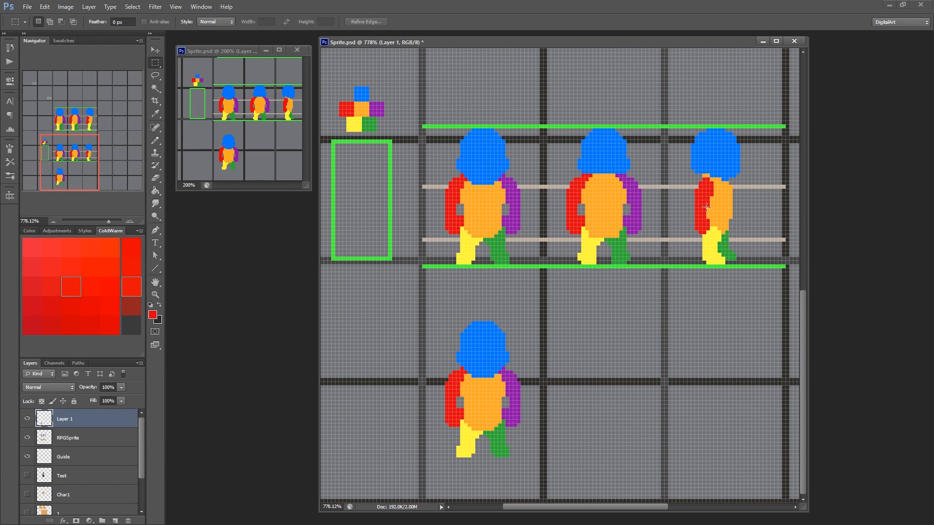
Copy the smaller side view from the RPGSprite layer onto a new layer and align it with the front-view copy below.
click(110, 437)
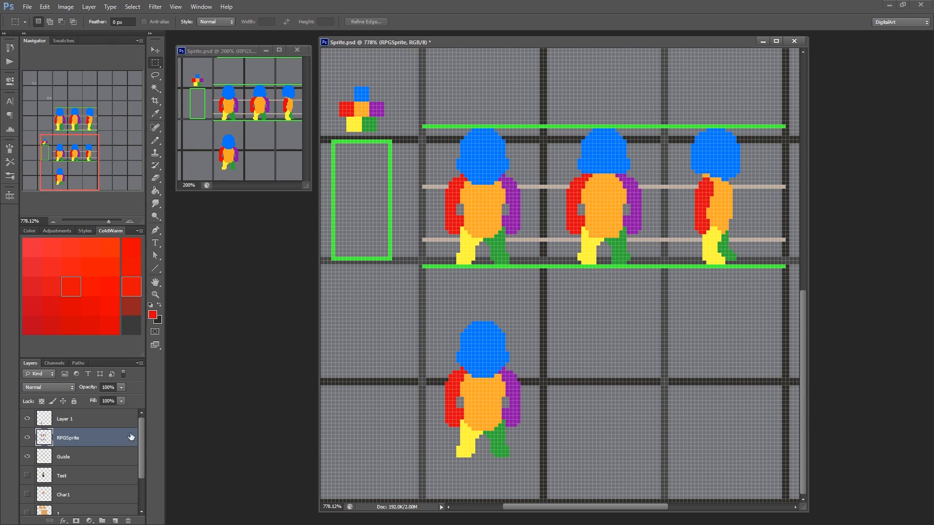
drag(679, 126, 764, 275)
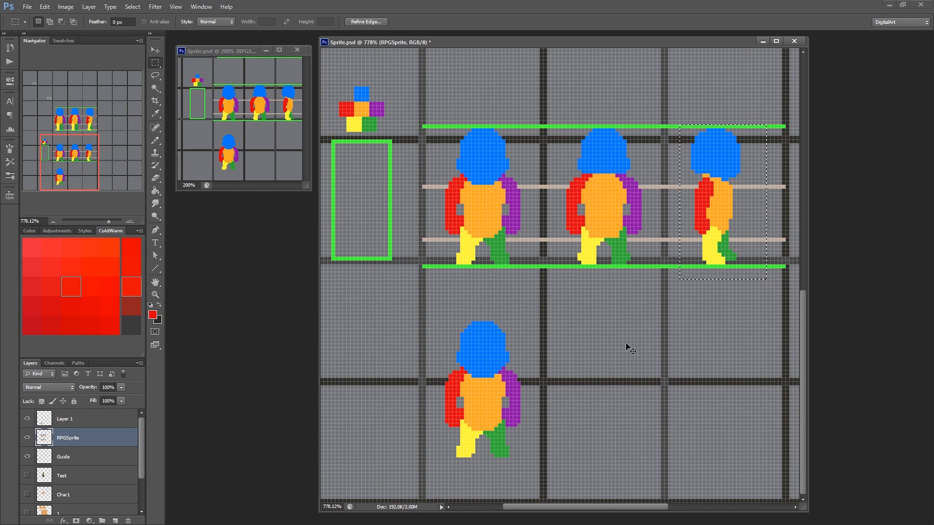
key(ctrl+j)
drag(711, 198, 480, 410)
drag(478, 458, 479, 446)
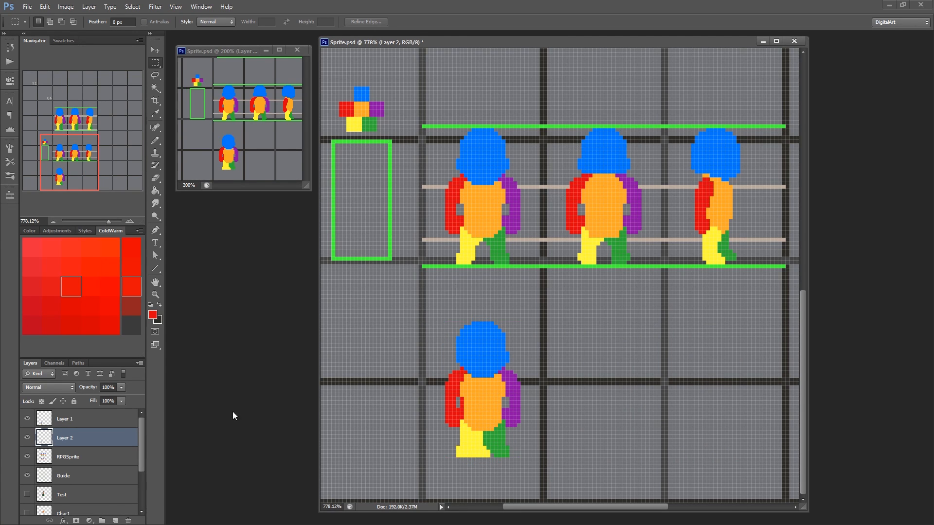
Copy the smaller back view from the RPGSprite layer onto a new layer and align it with the stacked copies below.
click(118, 457)
drag(559, 131, 656, 264)
drag(559, 128, 657, 264)
key(ctrl+j)
drag(603, 202, 485, 393)
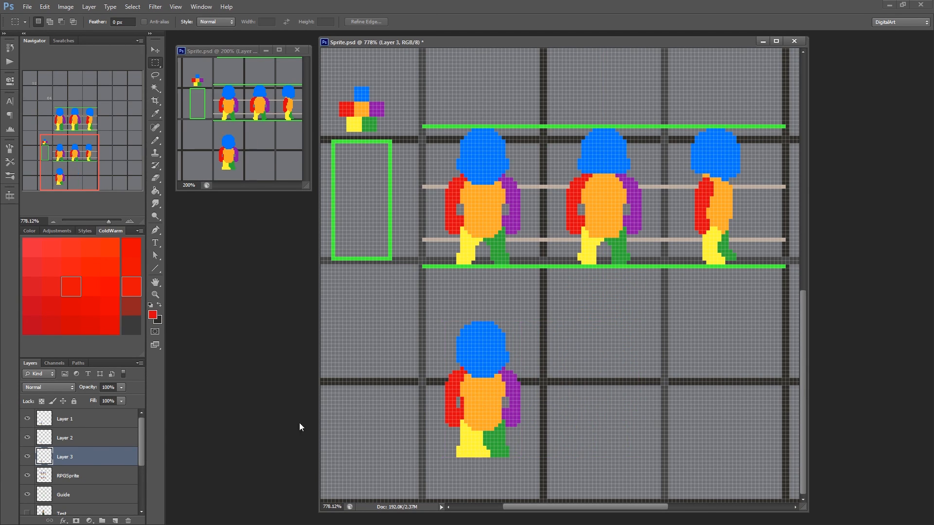
Duplicate the side-view Layer 2 as a horizontally mirrored copy and place it below Layer 3.
click(74, 440)
key(ctrl+j)
drag(97, 442, 90, 487)
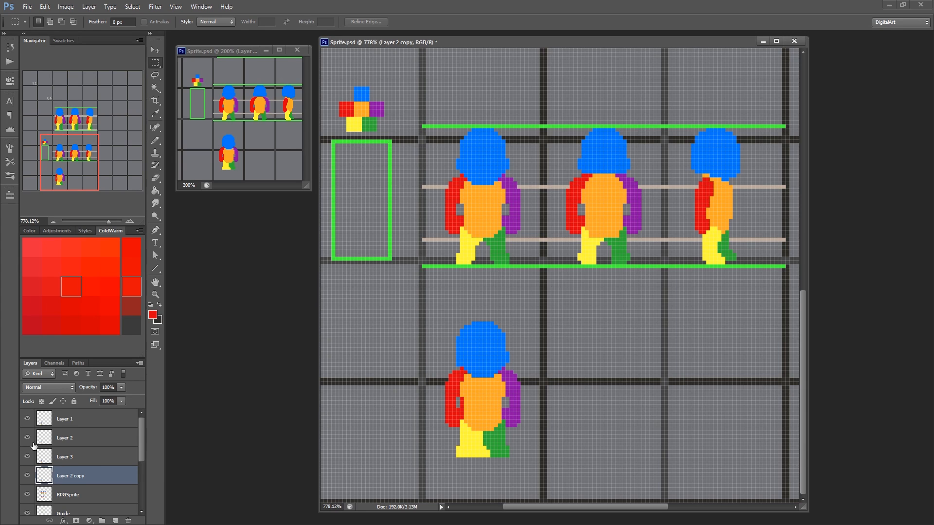
Hide all four pose layers and make only Layer 1 of them visible in frame 1 of the Timeline.
click(27, 419)
click(28, 438)
click(28, 456)
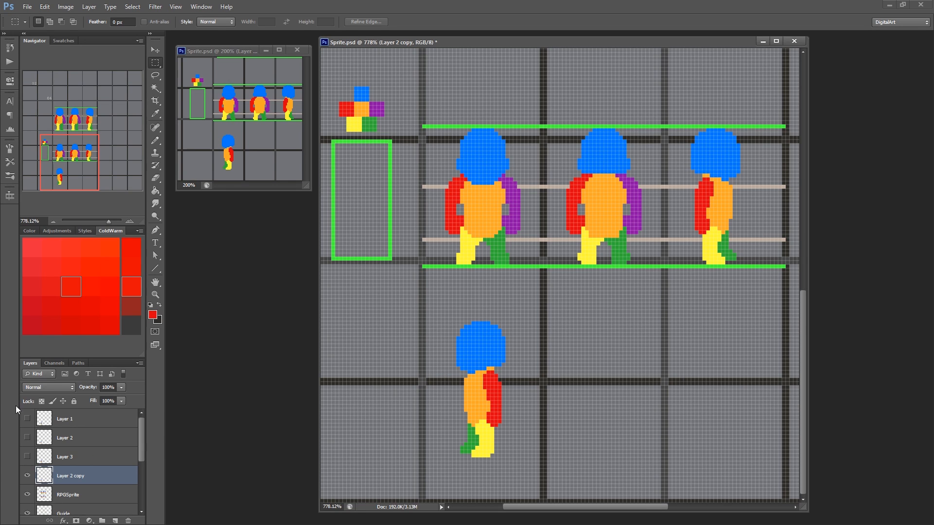
click(27, 476)
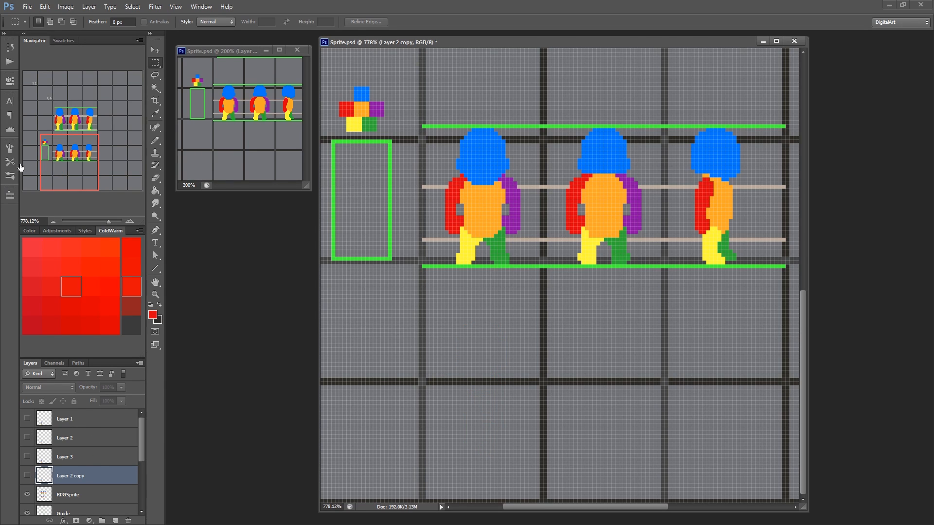
click(10, 195)
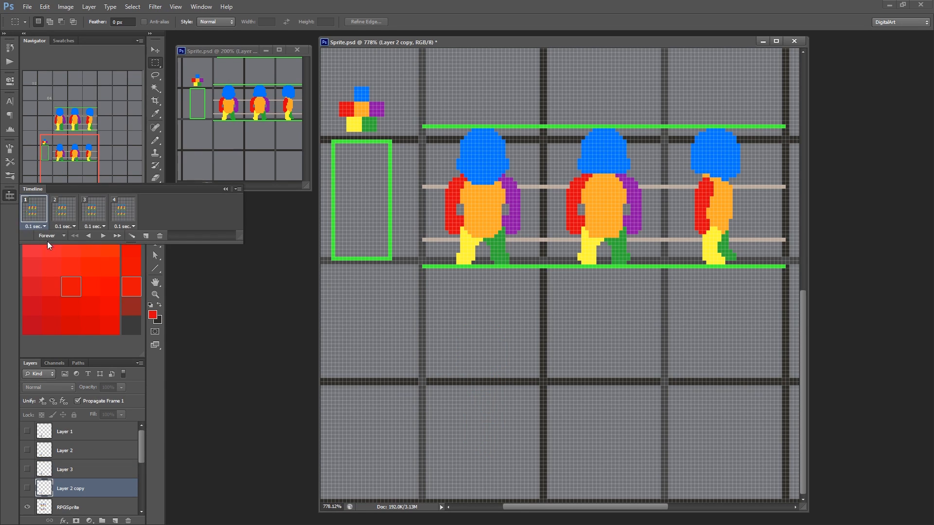
click(27, 432)
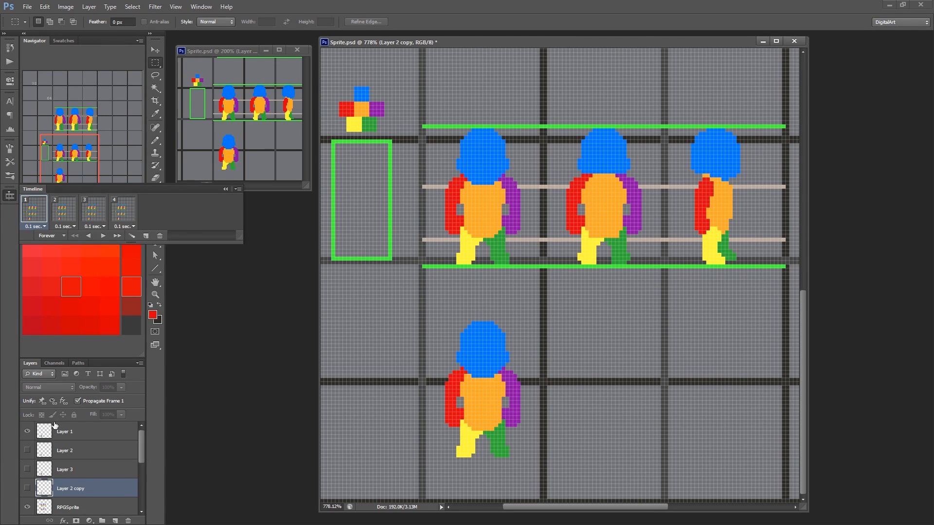
Make frame 2 show only the Layer 2 pose and frame 3 only the Layer 3 pose.
click(61, 226)
click(59, 217)
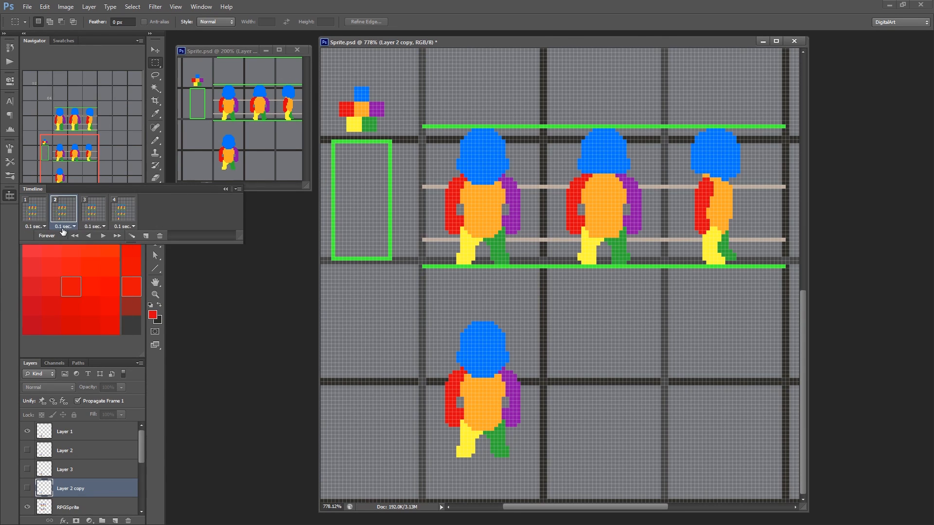
click(28, 432)
click(27, 450)
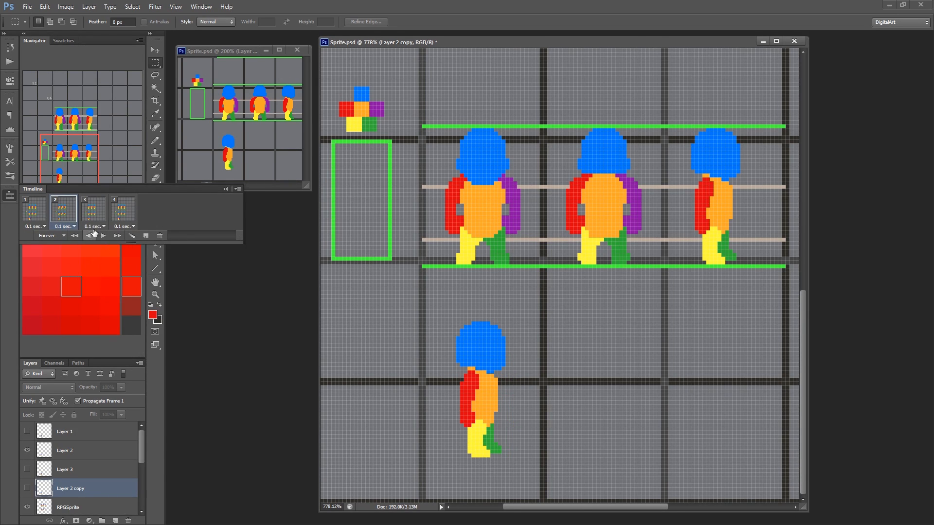
click(93, 216)
click(27, 431)
click(27, 469)
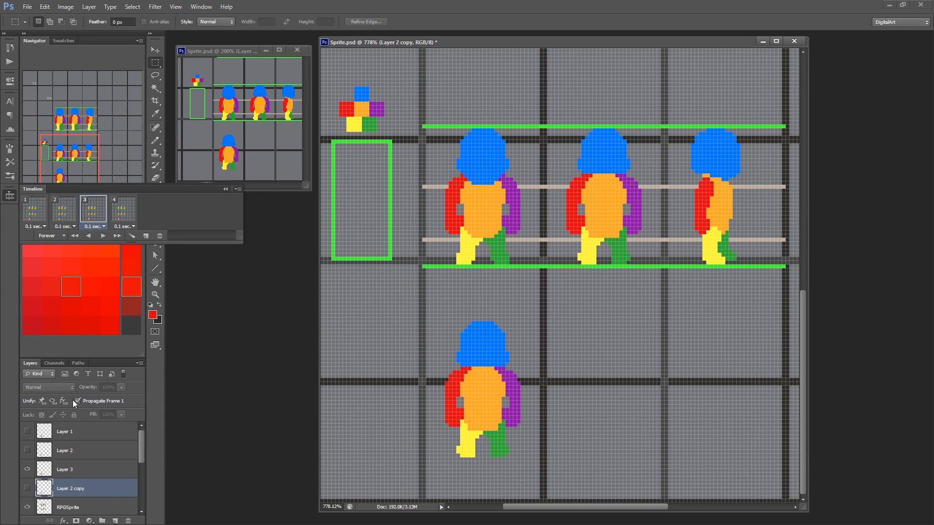
Make frame 4 show only the mirrored side view on Layer 2 copy.
click(119, 216)
click(27, 469)
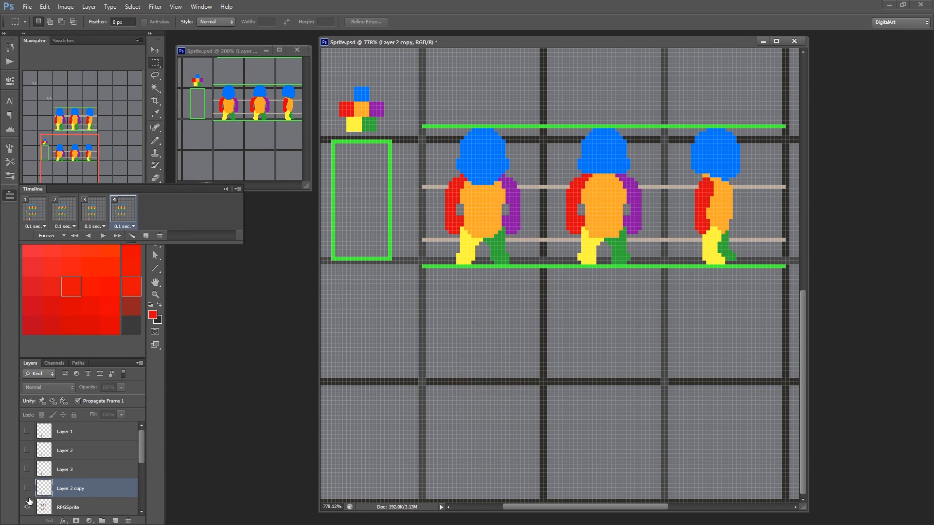
click(27, 488)
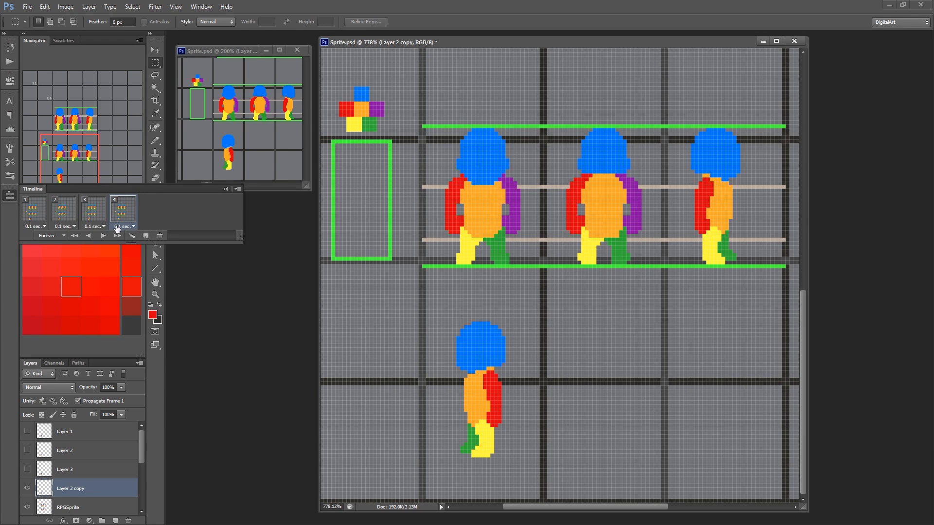
Play the four-frame turnaround in the Timeline and stop it.
click(9, 199)
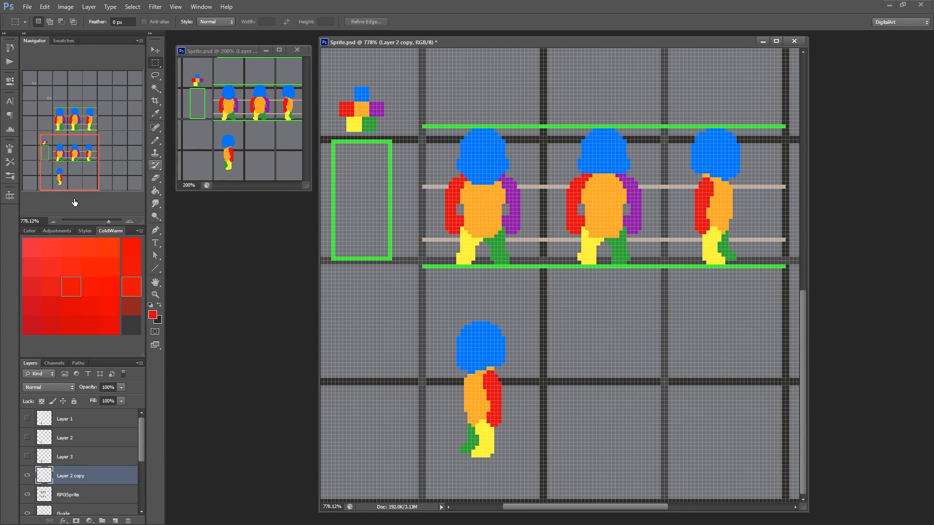
click(10, 200)
click(103, 236)
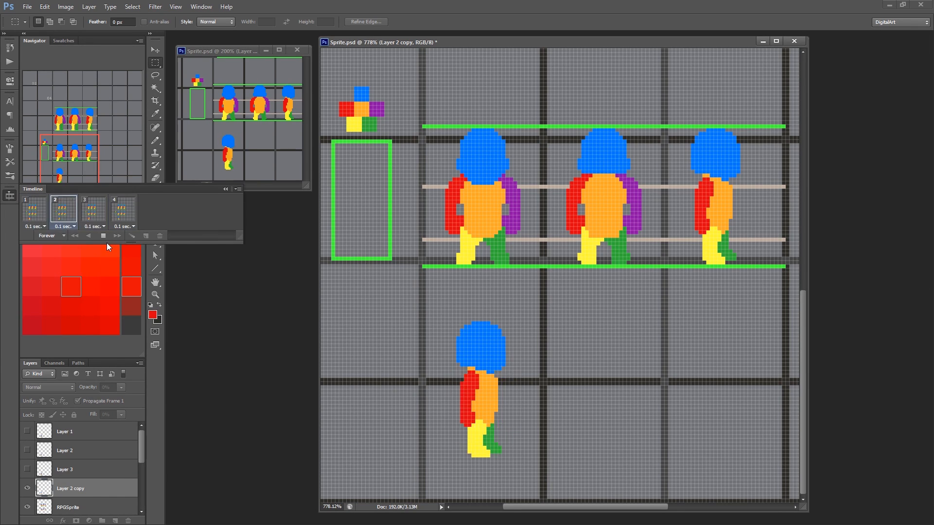
click(103, 237)
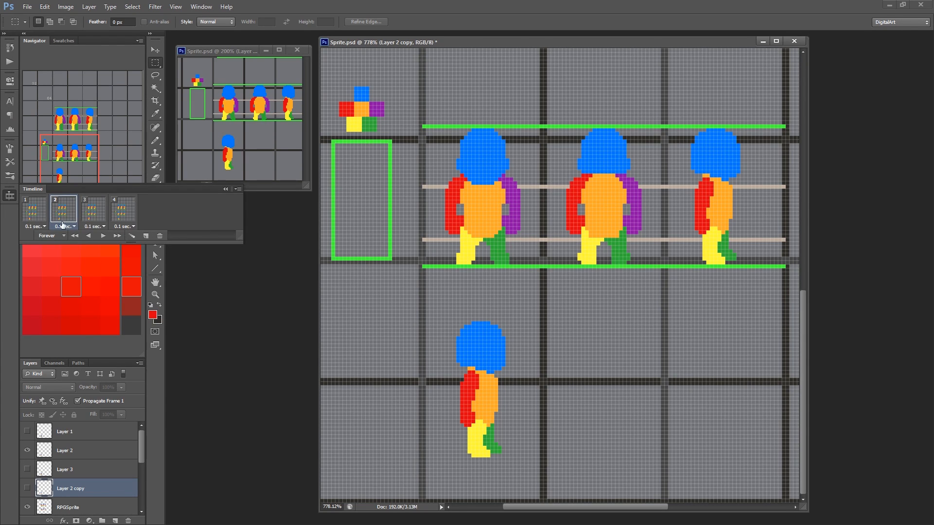
Set the delay of all four frames to 0.2 seconds and play the animation.
click(34, 228)
click(43, 255)
click(63, 226)
click(73, 252)
click(94, 226)
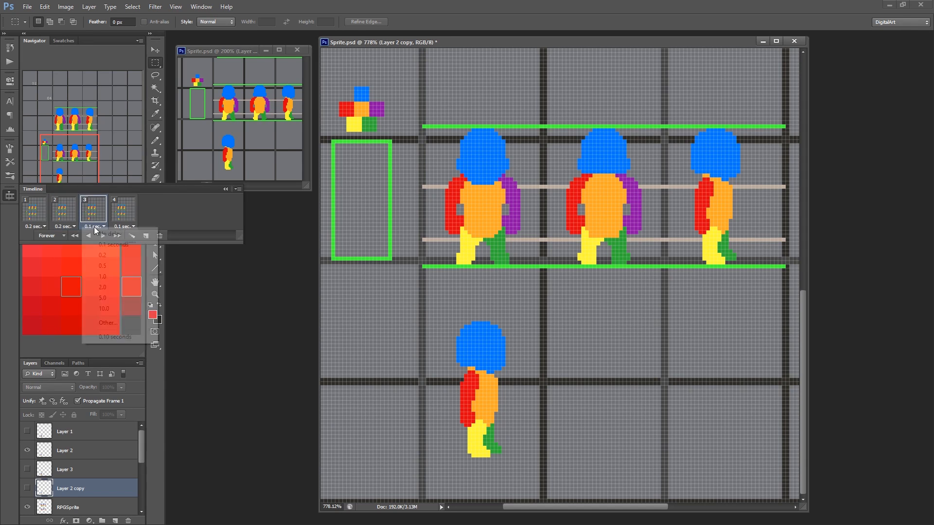
click(100, 253)
click(127, 228)
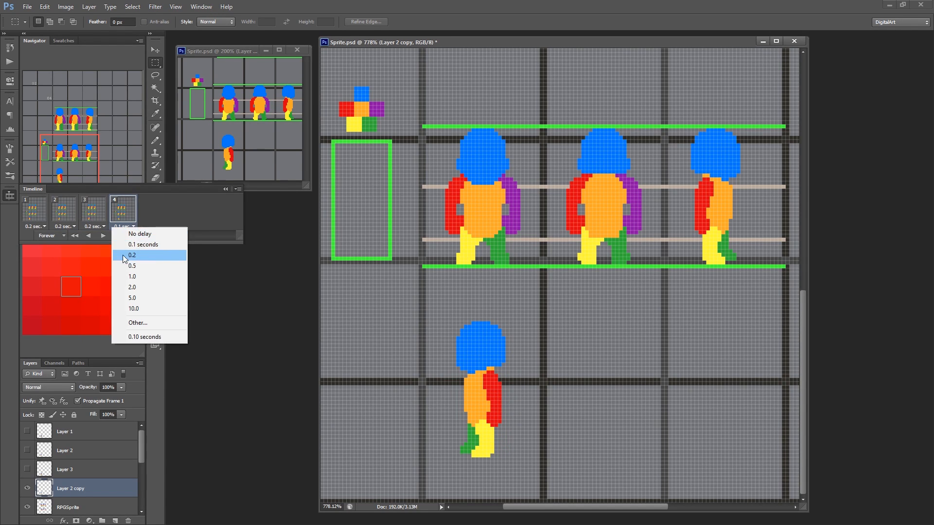
click(124, 254)
click(104, 236)
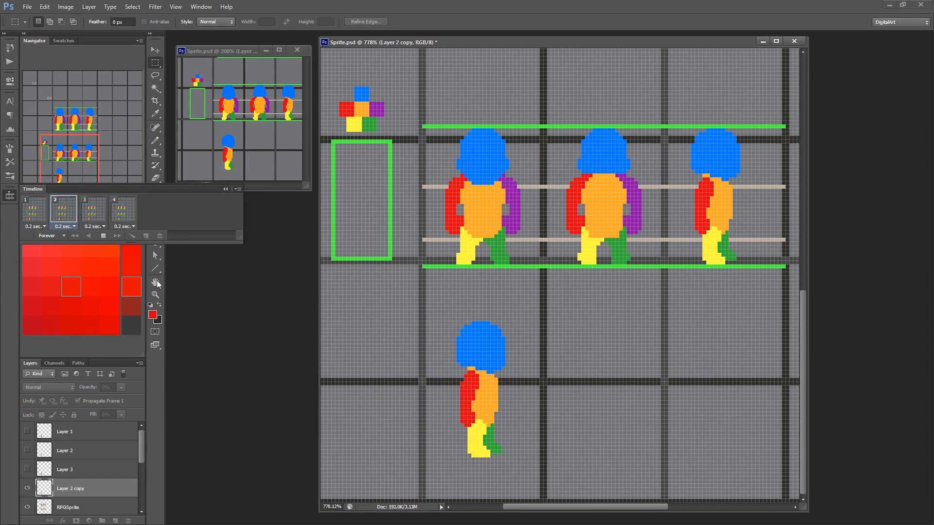
Stop the animation and delete the pose layers Layer 2 copy, Layer 3, Layer 2 and Layer 1.
click(103, 237)
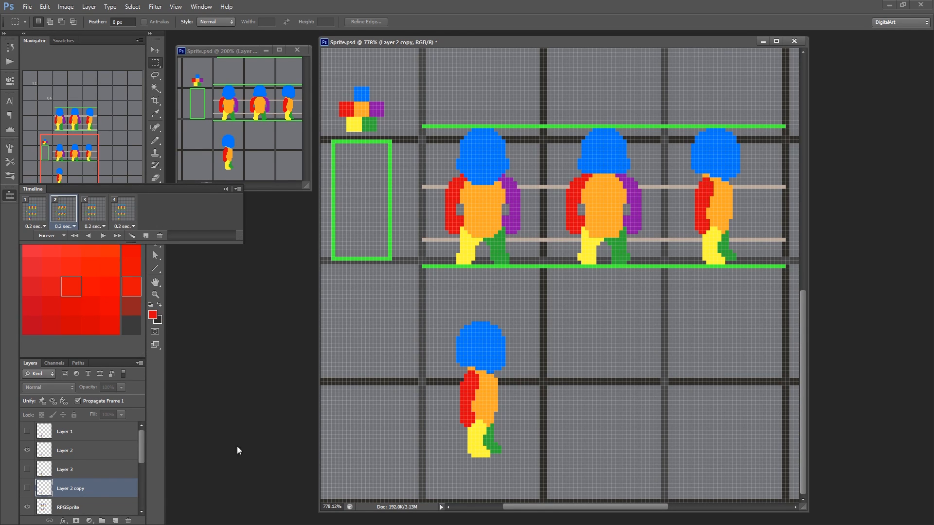
key(Delete)
click(95, 471)
key(Delete)
click(94, 453)
key(Delete)
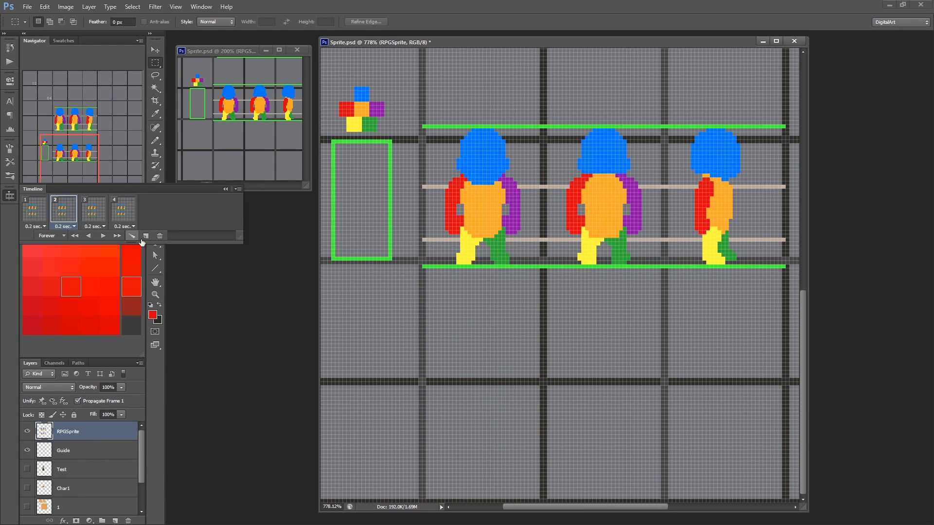
Delete every animation frame except frame 1 and collapse the Timeline.
click(159, 235)
click(447, 197)
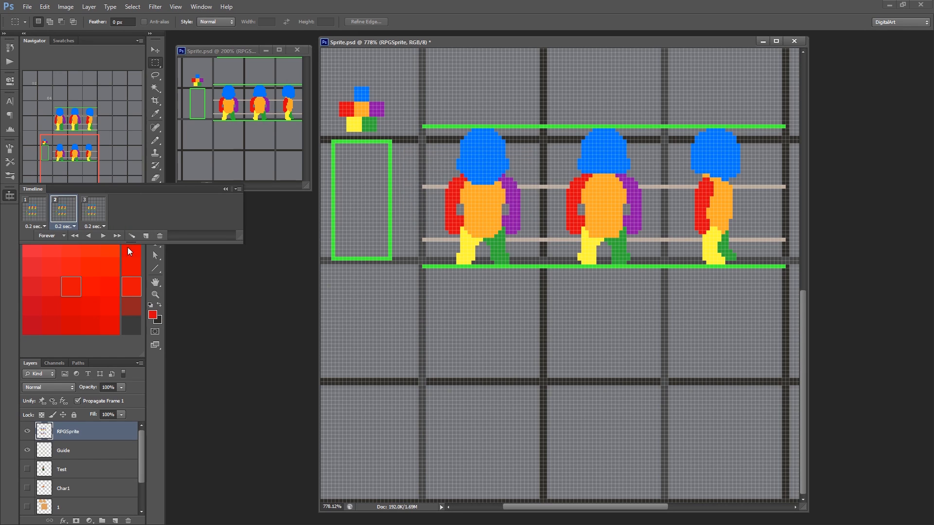
shift+click(92, 214)
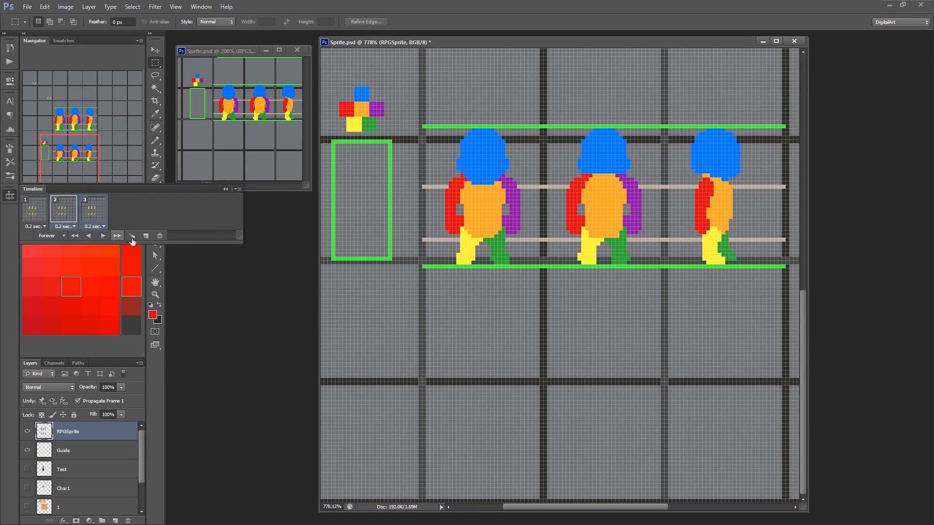
click(159, 236)
click(448, 197)
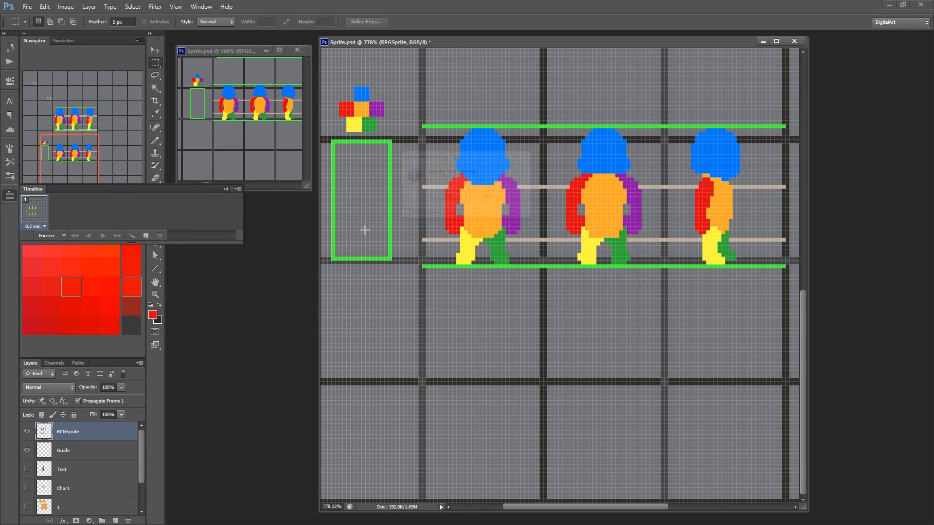
click(145, 235)
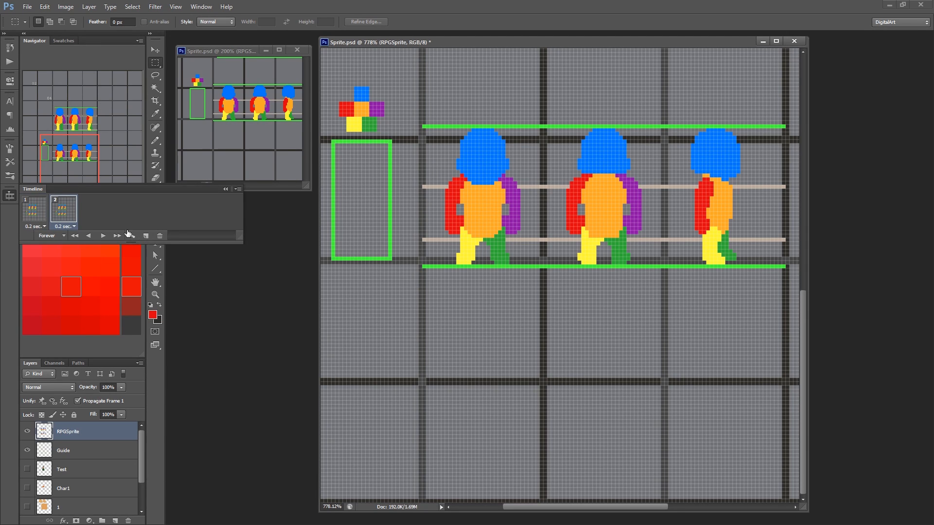
click(159, 236)
click(455, 197)
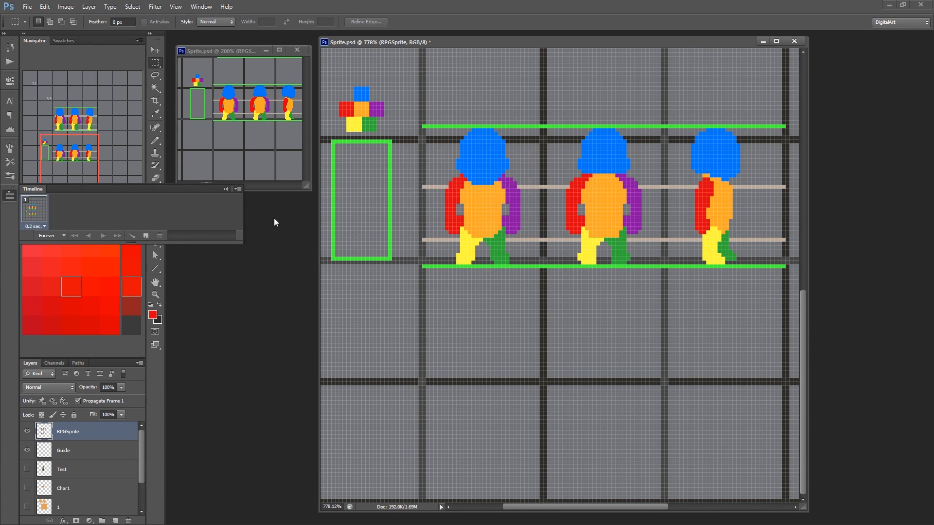
click(225, 189)
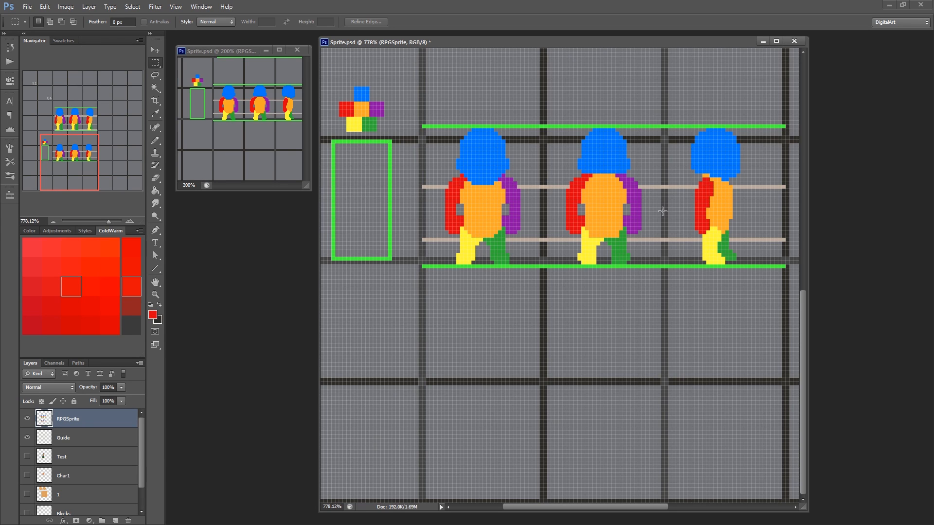
Activate the Pencil tool and sample the blue of the side-view head as the foreground colour.
drag(736, 179, 672, 233)
key(b)
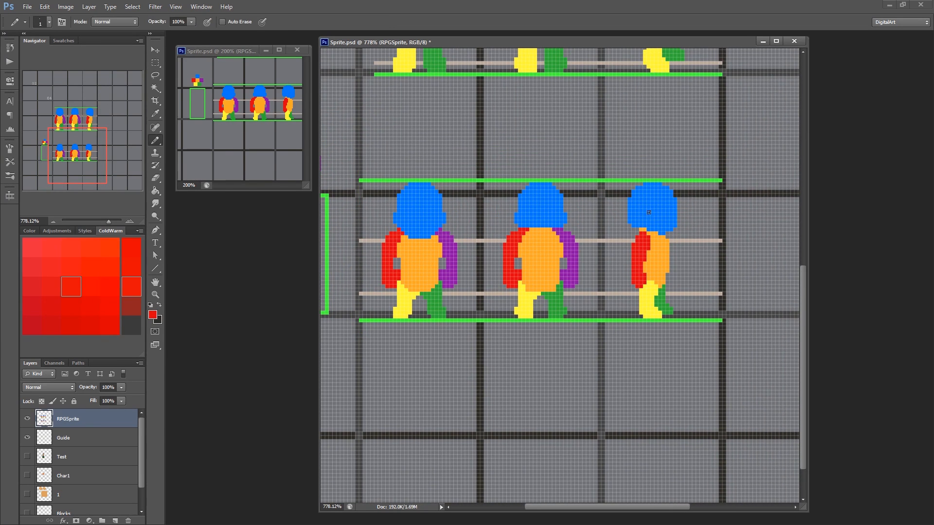
alt+click(649, 213)
drag(606, 246, 562, 234)
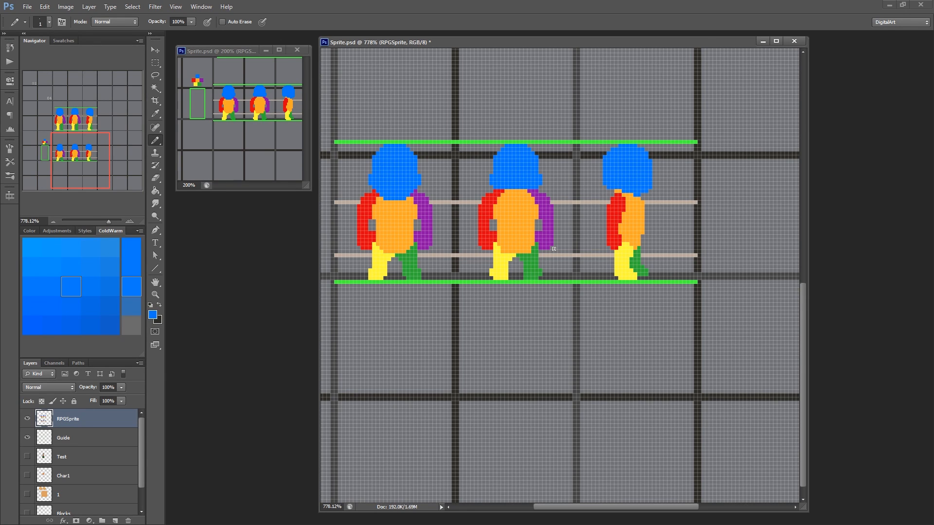
drag(481, 350, 533, 289)
drag(442, 337, 433, 388)
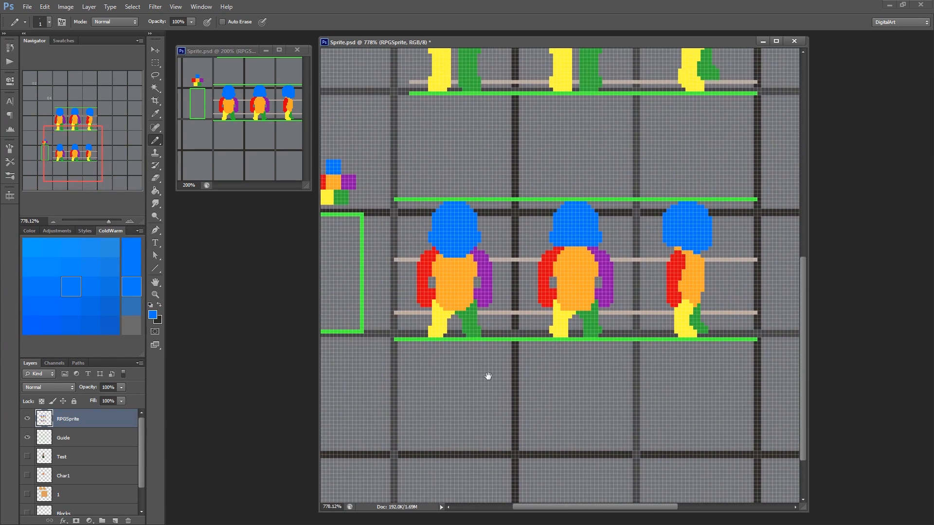
drag(515, 387, 497, 366)
mouse_move(521, 309)
mouse_down()
mouse_move(498, 332)
mouse_move(515, 335)
mouse_move(506, 337)
mouse_up()
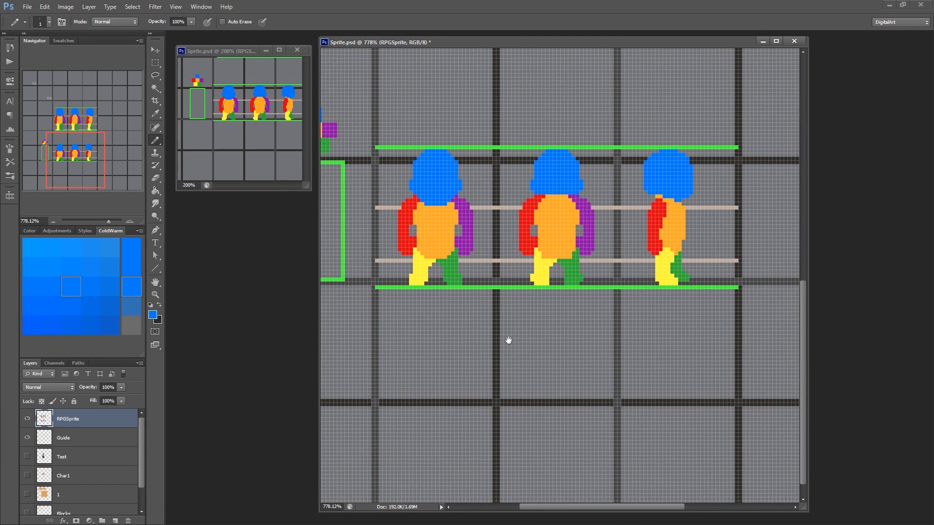